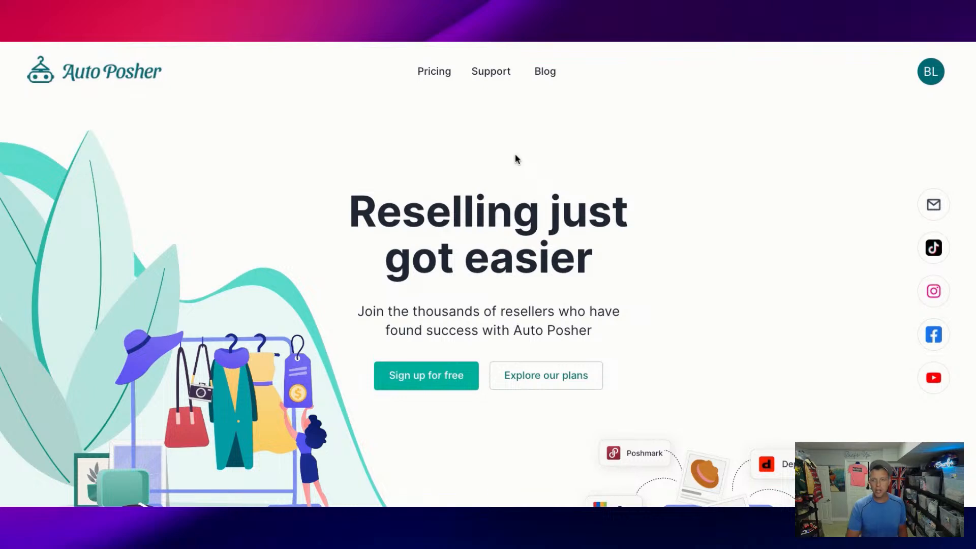
Open the account's daily dashboard from the Auto Posher home page
scroll(523, 159, down, 3)
scroll(524, 155, up, 3)
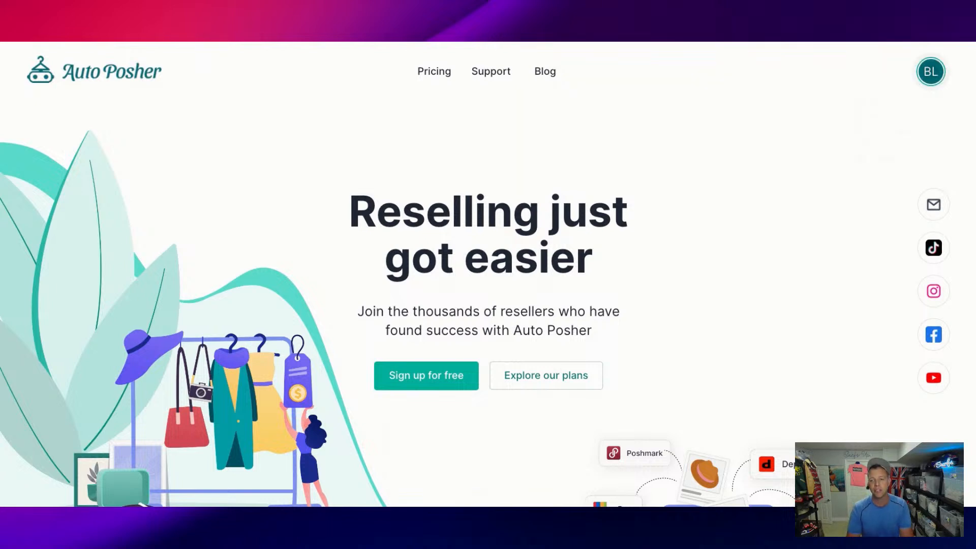
click(931, 72)
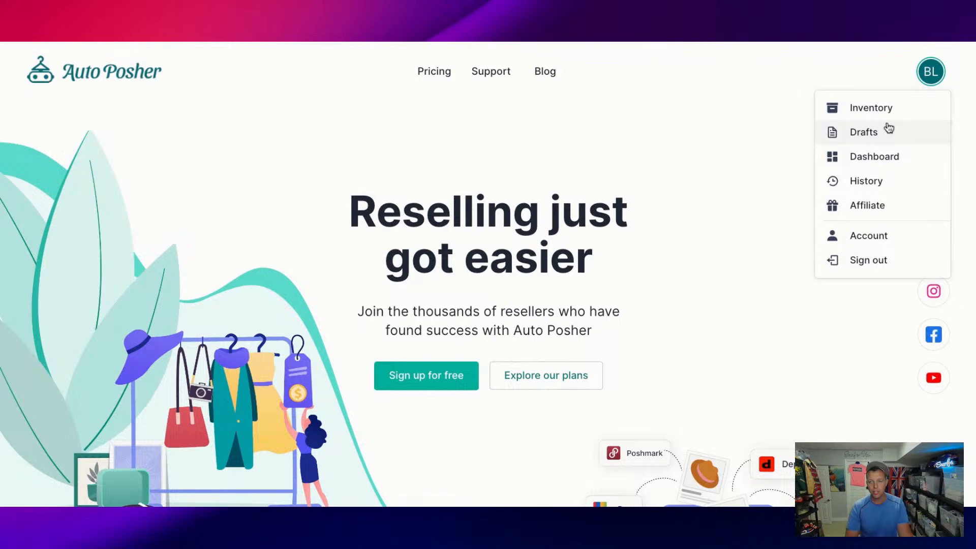
click(895, 167)
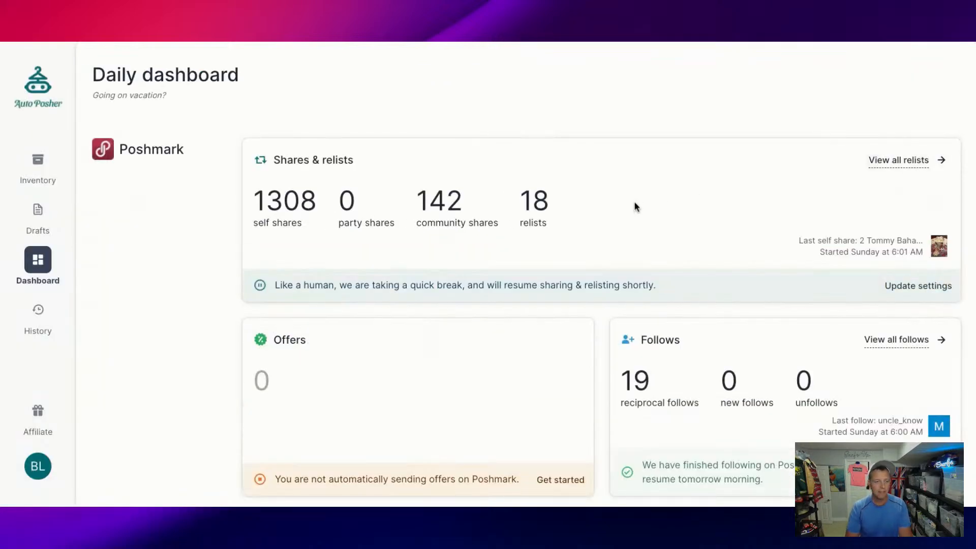
Review the automatic offer settings for Poshmark, including the single-item offer, and save them
scroll(633, 200, down, 2)
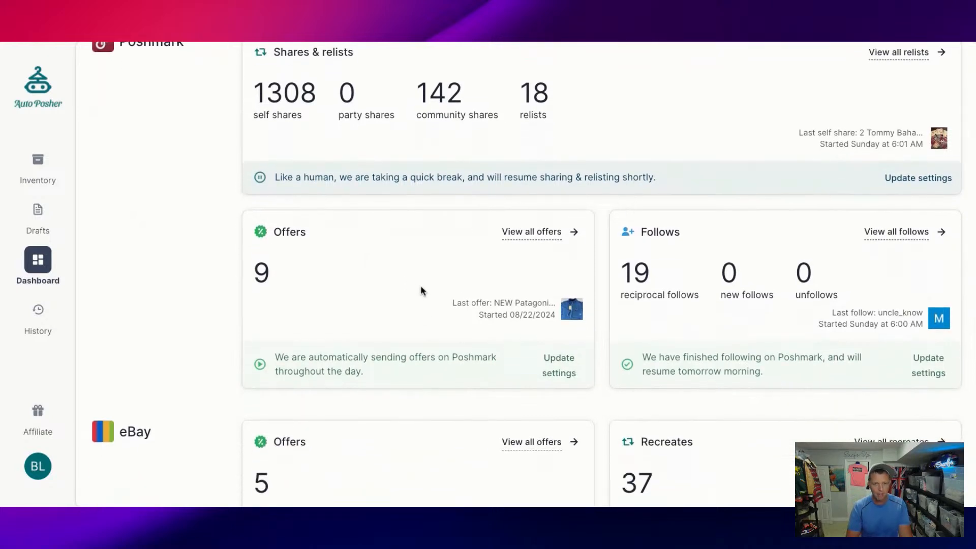
click(569, 375)
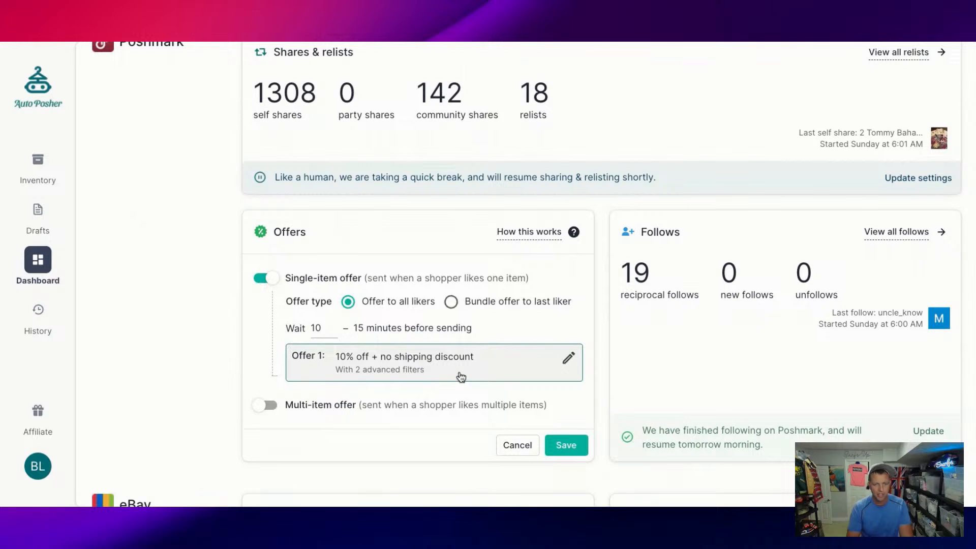
scroll(461, 355, up, 1)
scroll(462, 356, up, 2)
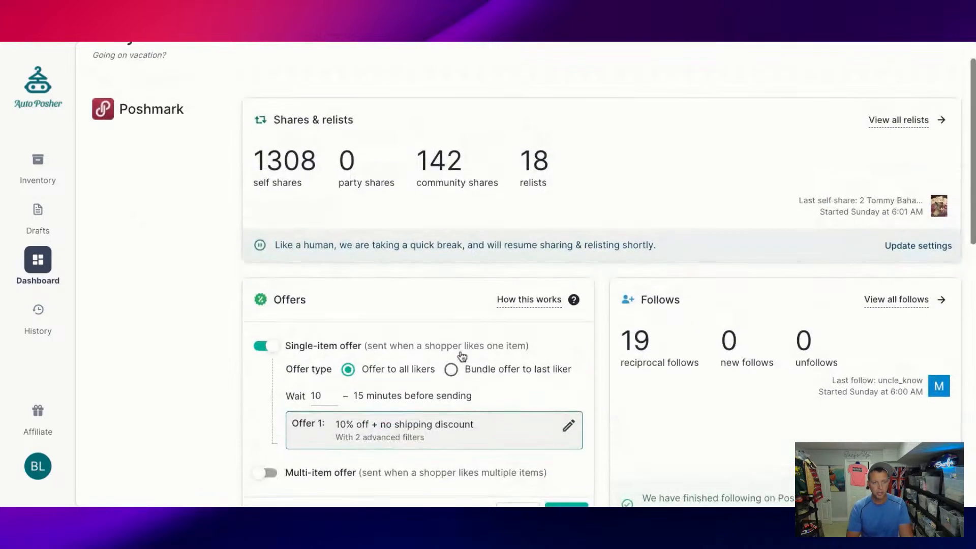
scroll(462, 356, down, 3)
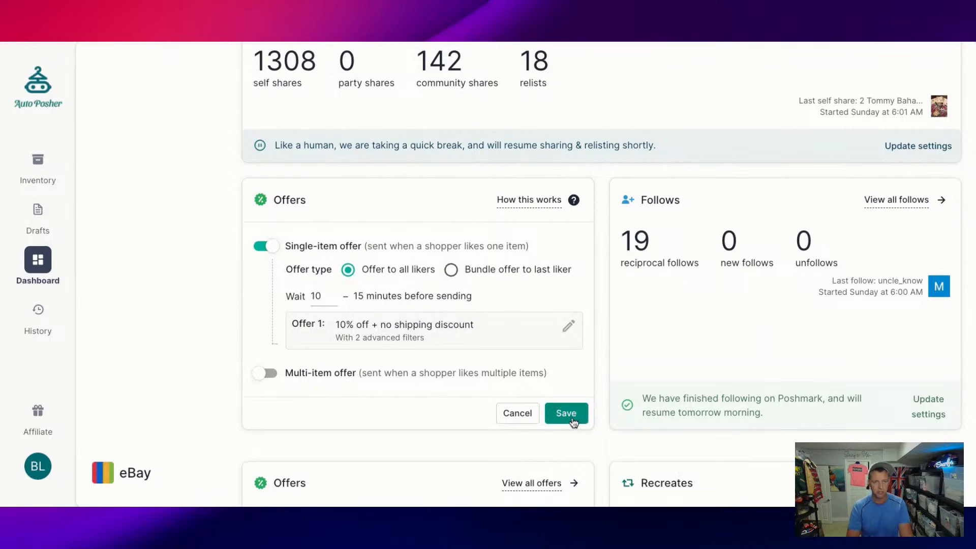
click(572, 420)
Review the eBay offer settings, including the offer to eligible buyers and the personal message, and save them
scroll(521, 369, down, 5)
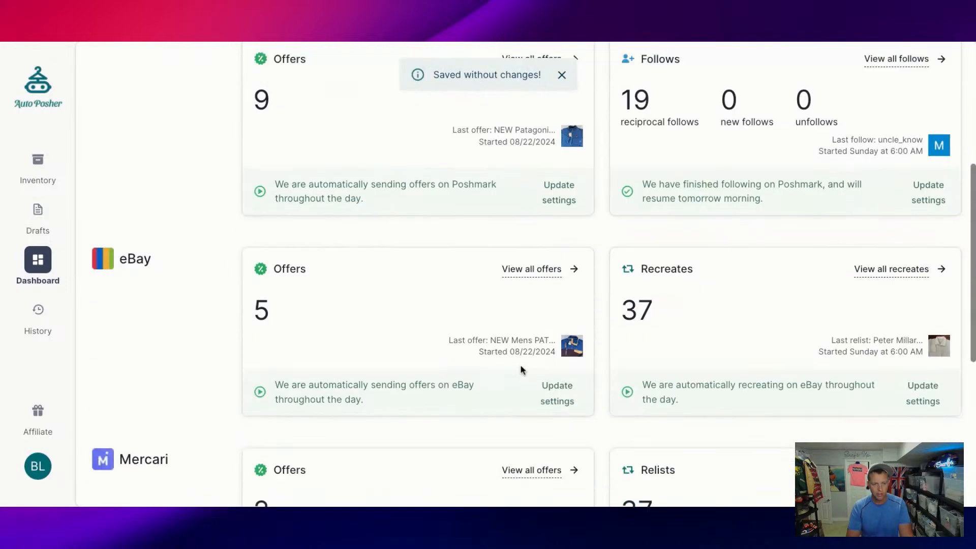
scroll(521, 370, up, 1)
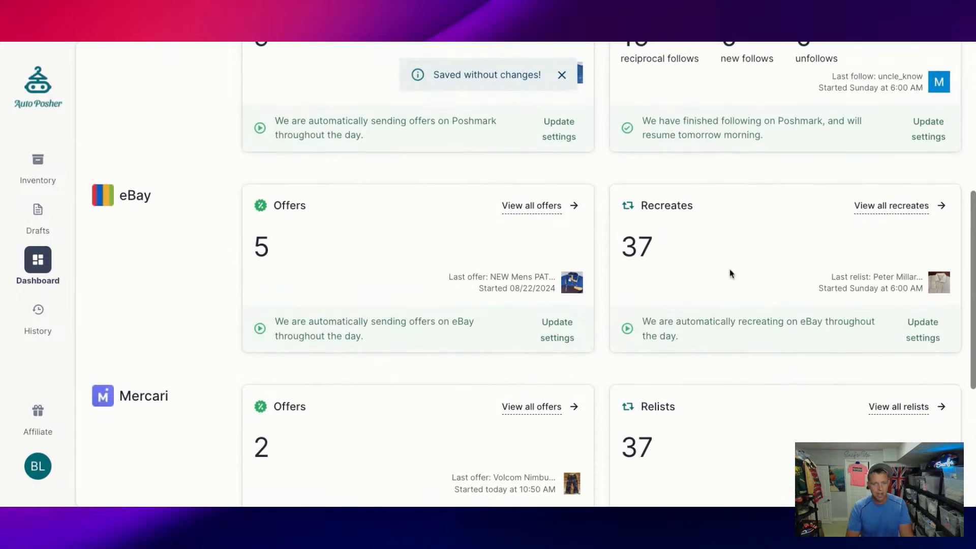
click(557, 330)
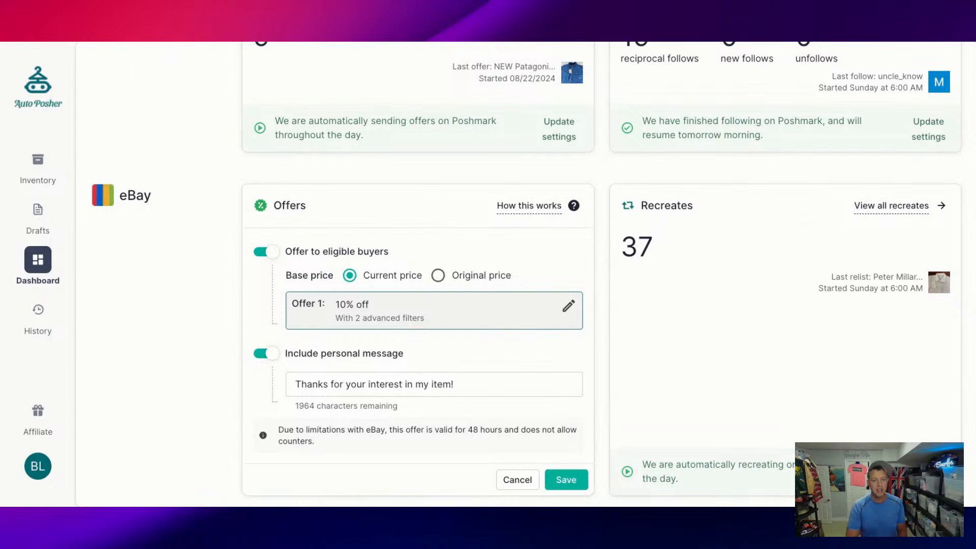
click(566, 479)
Set the Mercari offer to all likers to 15% off
scroll(539, 404, down, 3)
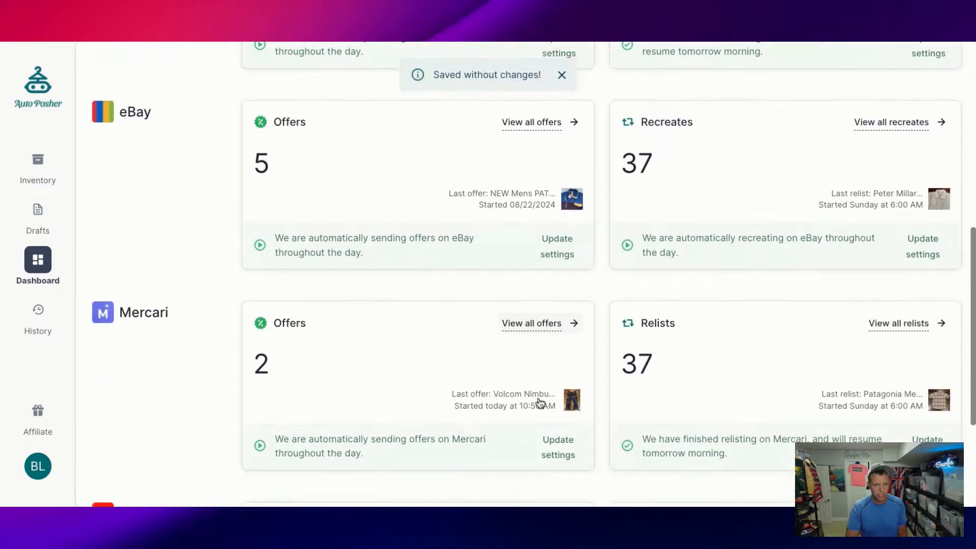
click(558, 359)
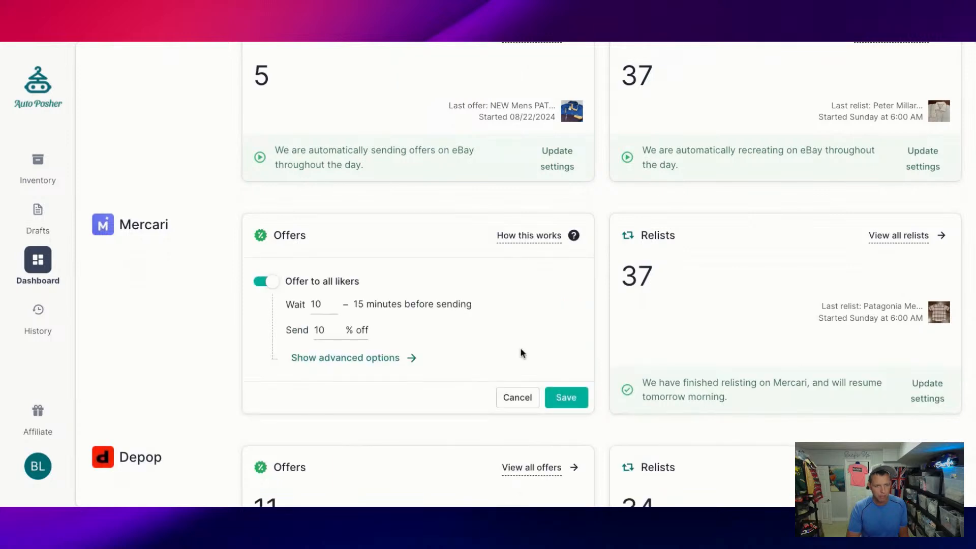
click(337, 335)
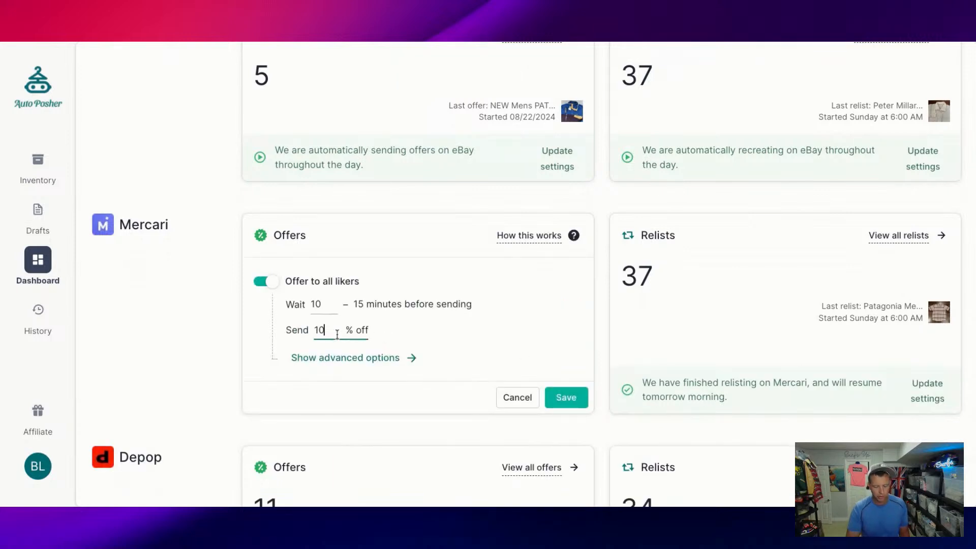
key(BackSpace)
text(5)
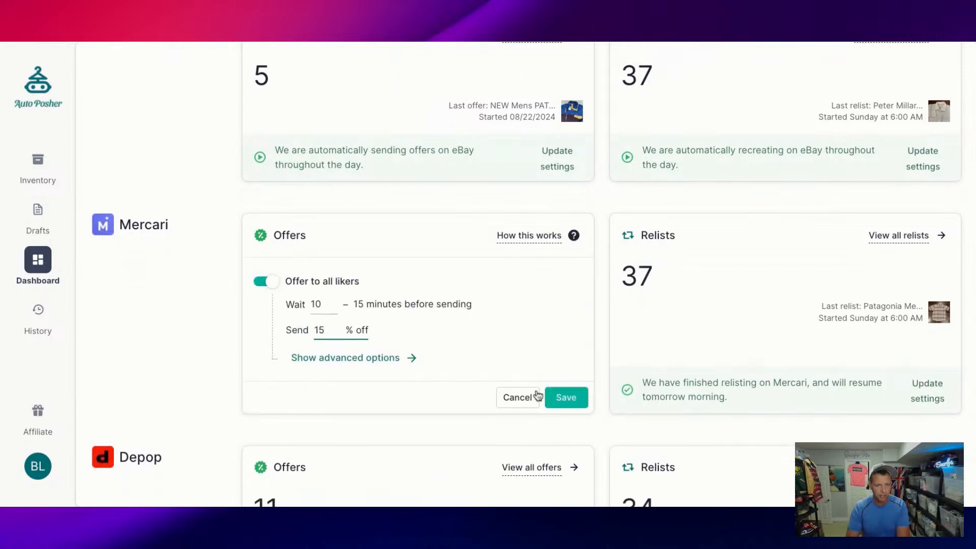
Review the advanced filters of the Mercari offer, and save the Mercari offer settings
click(368, 358)
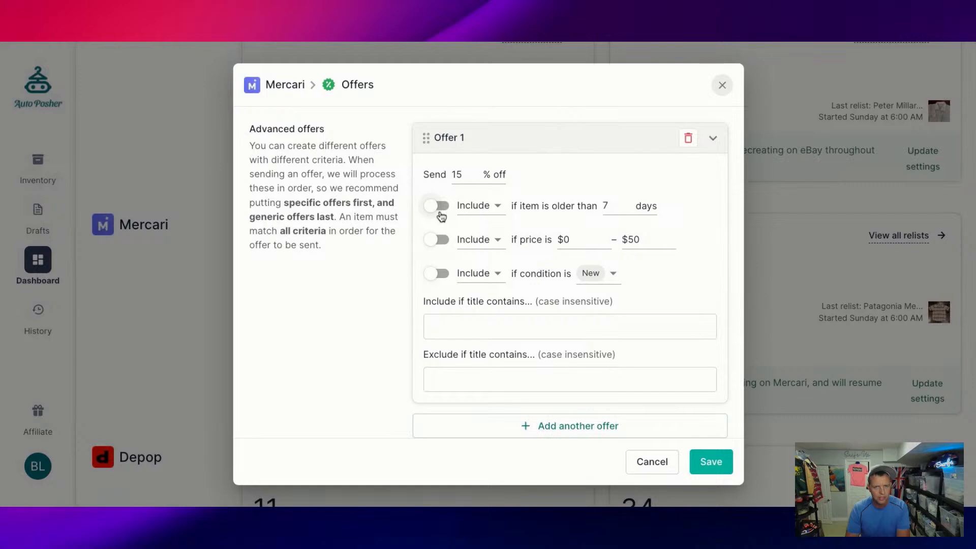
click(709, 463)
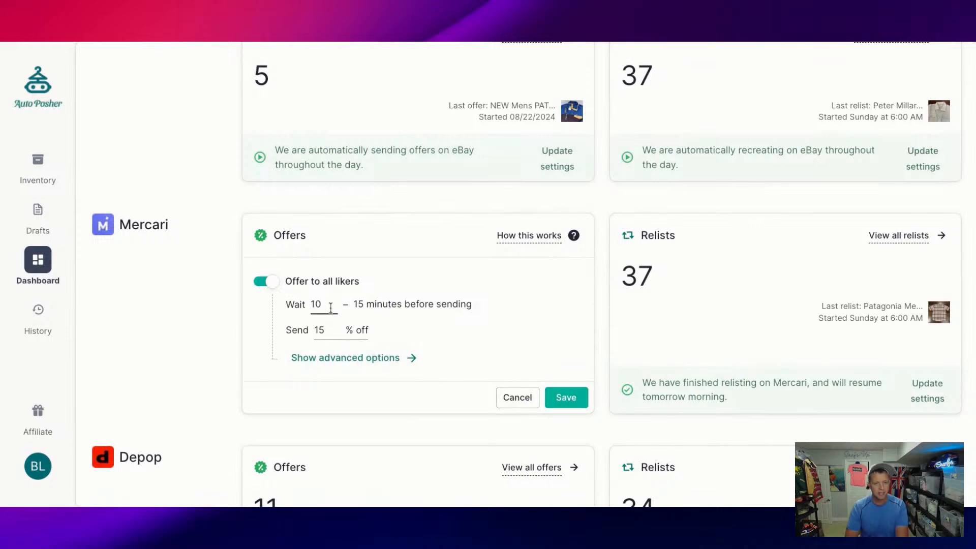
click(565, 407)
Set the Depop offer to all likers to 15% off and save the settings
scroll(413, 341, down, 1)
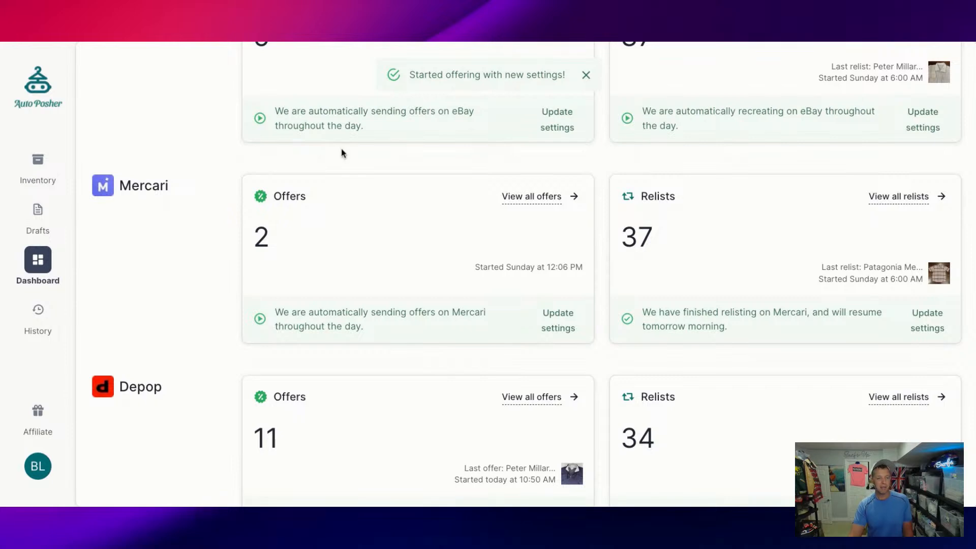
scroll(339, 154, up, 10)
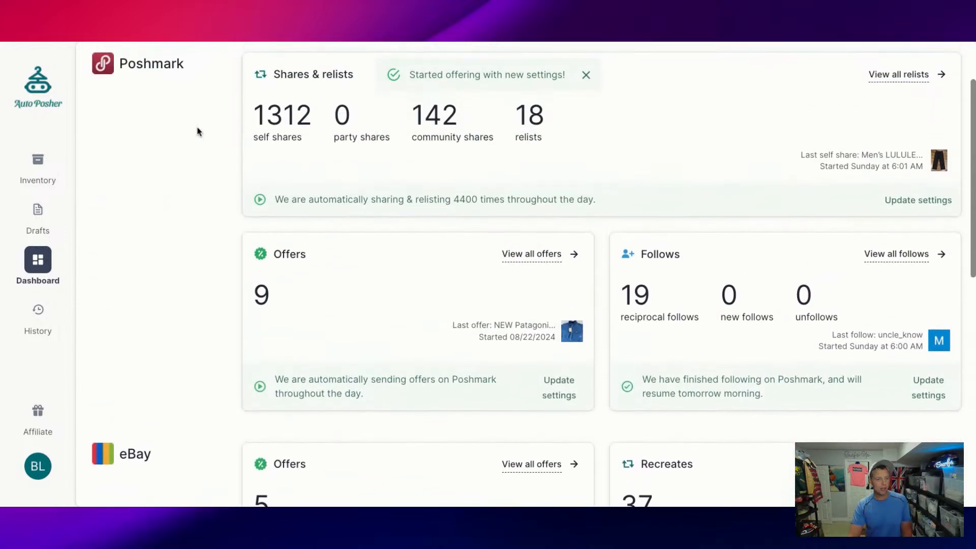
scroll(373, 160, down, 1)
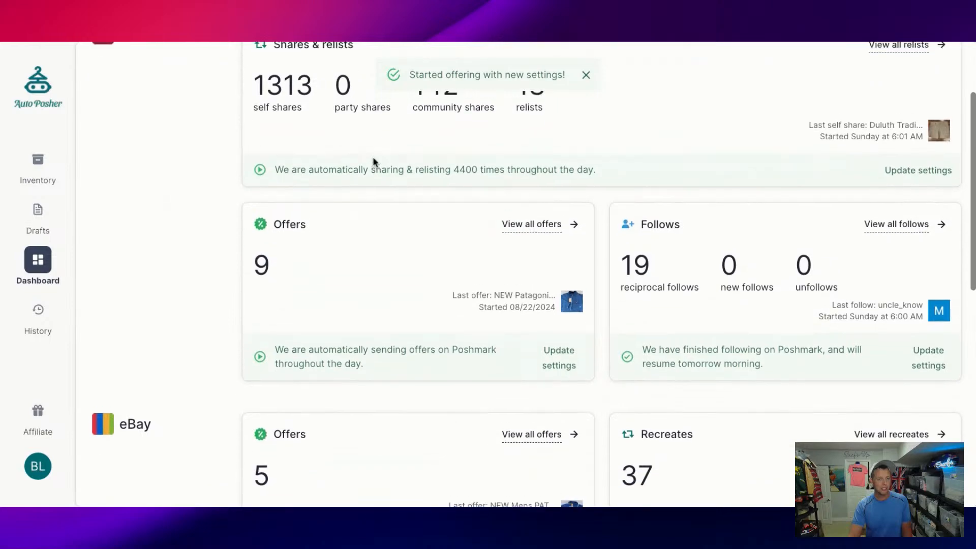
scroll(373, 158, up, 2)
scroll(314, 180, down, 11)
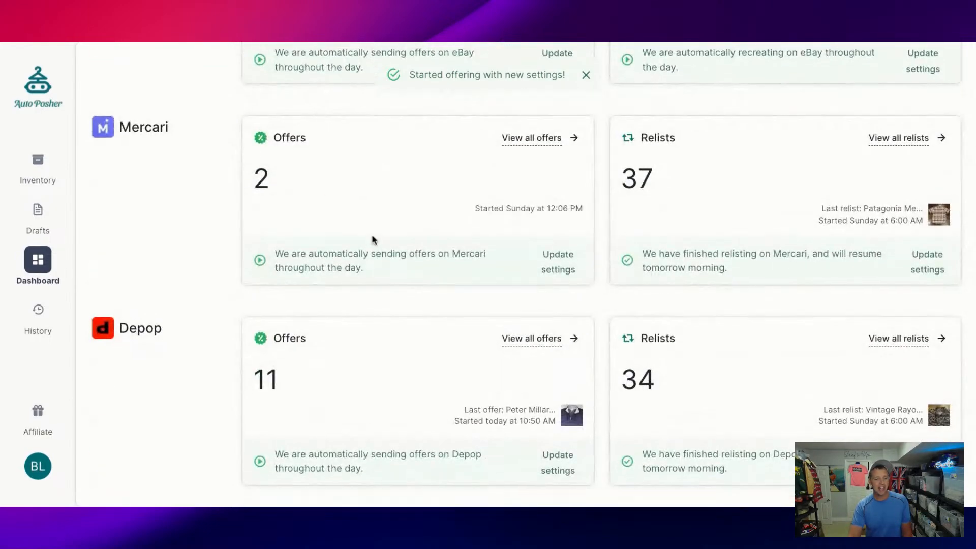
click(569, 469)
scroll(539, 427, down, 1)
click(329, 402)
key(BackSpace)
text(5)
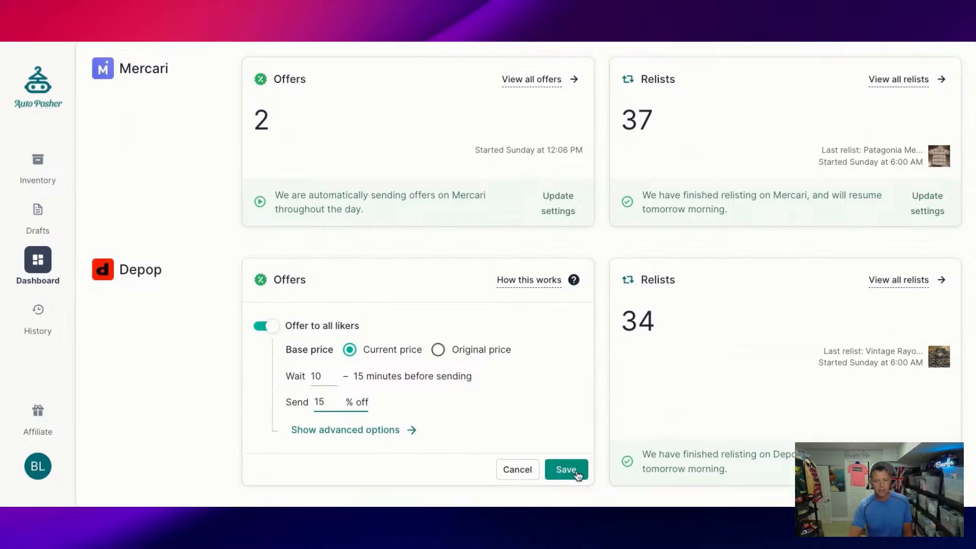
click(578, 473)
Return to the home page and open the inventory
scroll(475, 386, up, 8)
scroll(474, 387, up, 4)
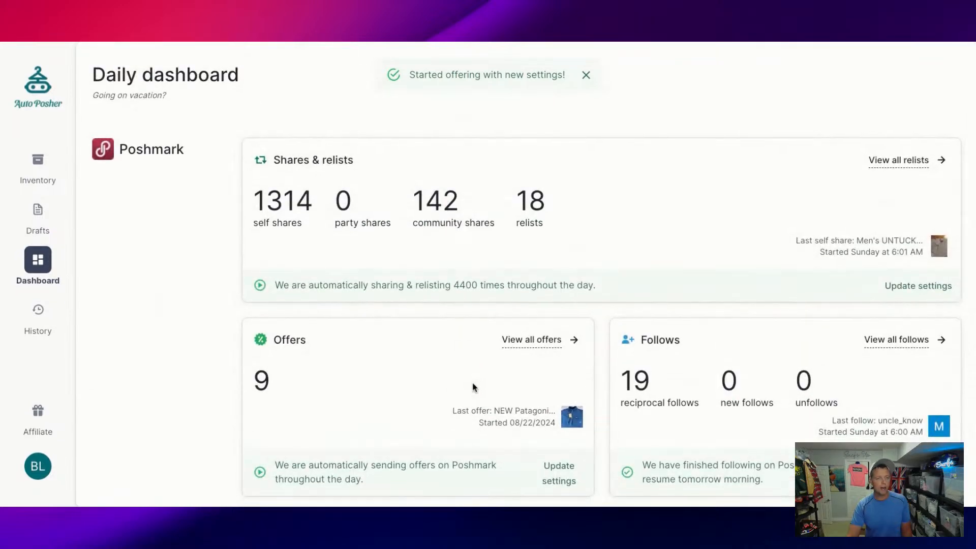
click(38, 95)
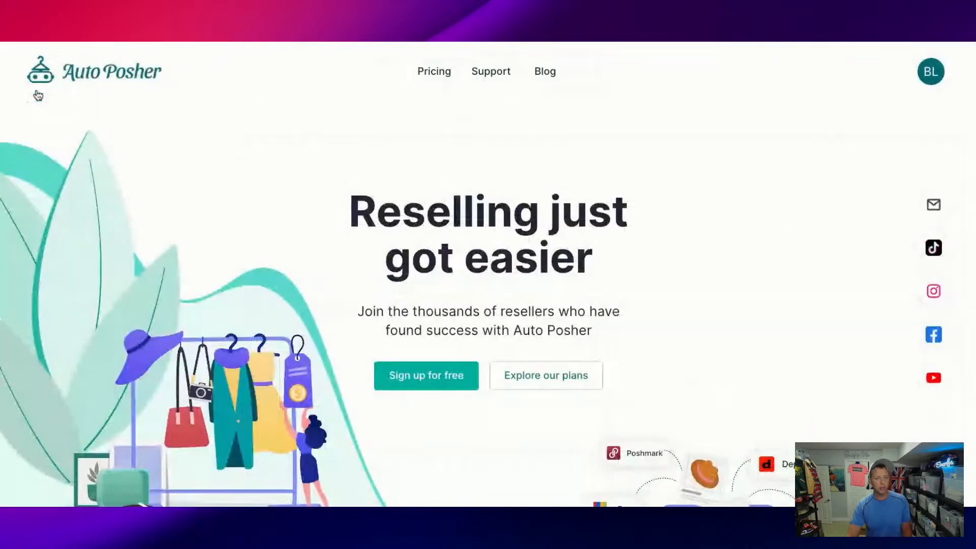
click(931, 81)
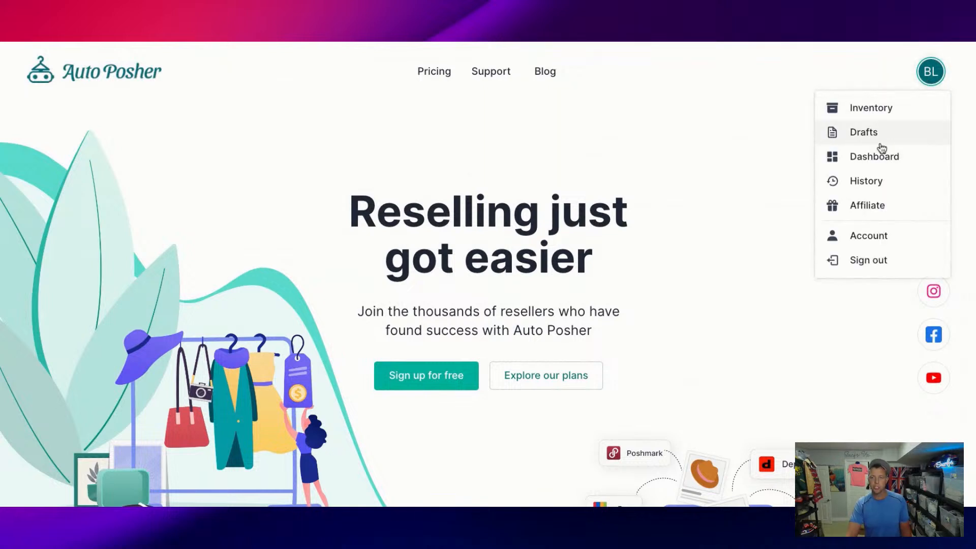
click(871, 108)
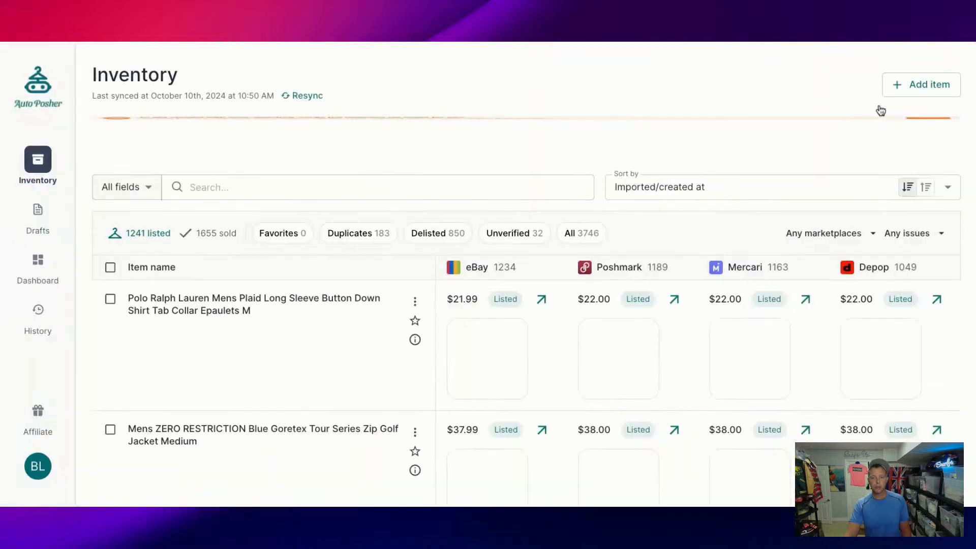
Resync the inventory with the Quick sync option and return to the updated item list
scroll(691, 229, down, 2)
scroll(683, 239, down, 1)
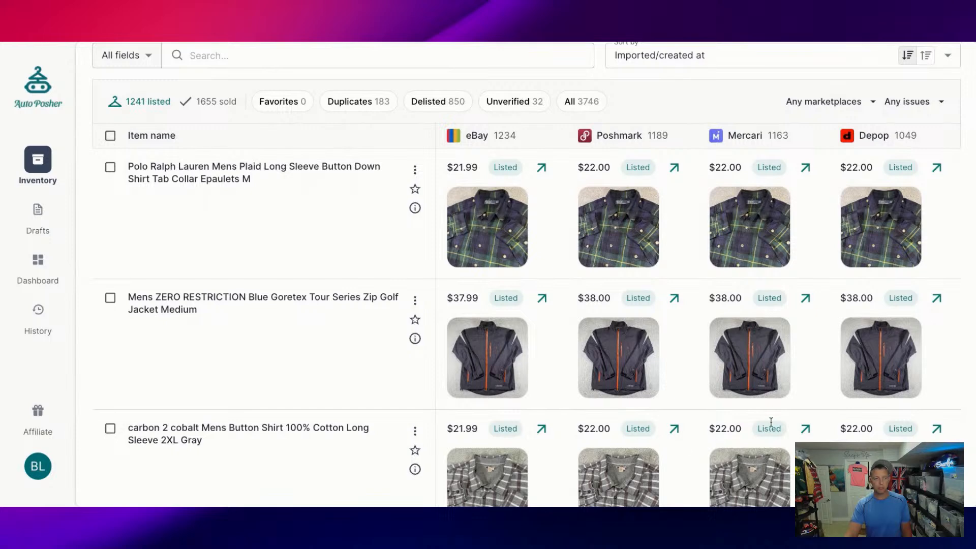
scroll(592, 352, up, 3)
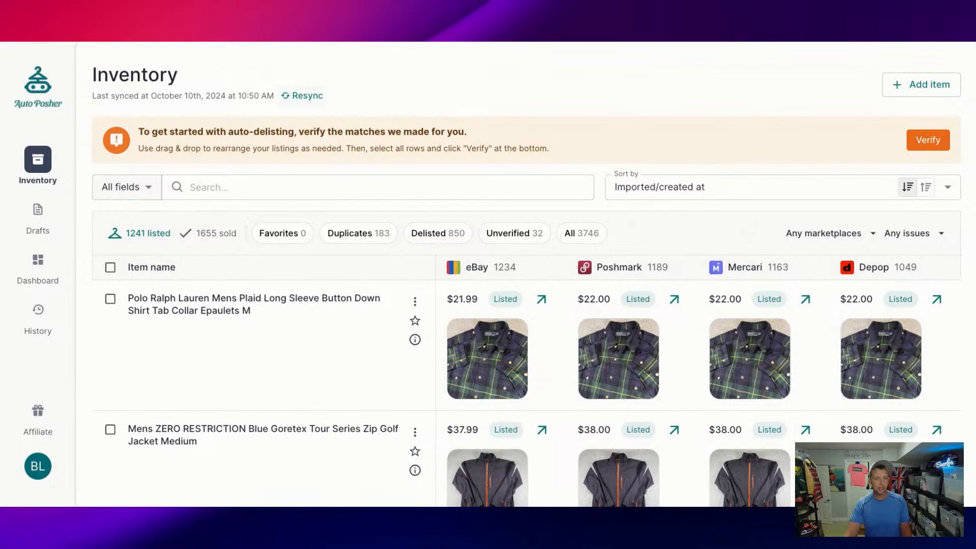
click(303, 96)
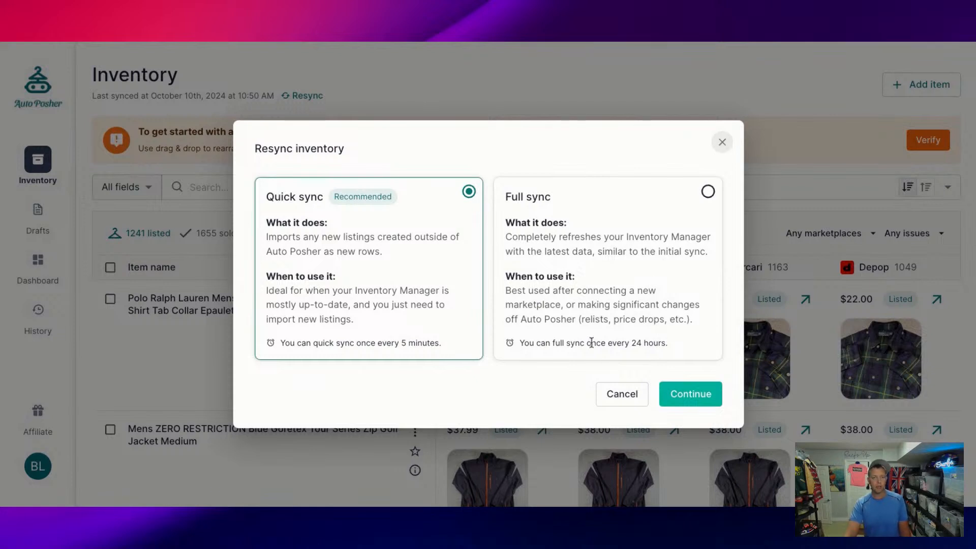
click(698, 399)
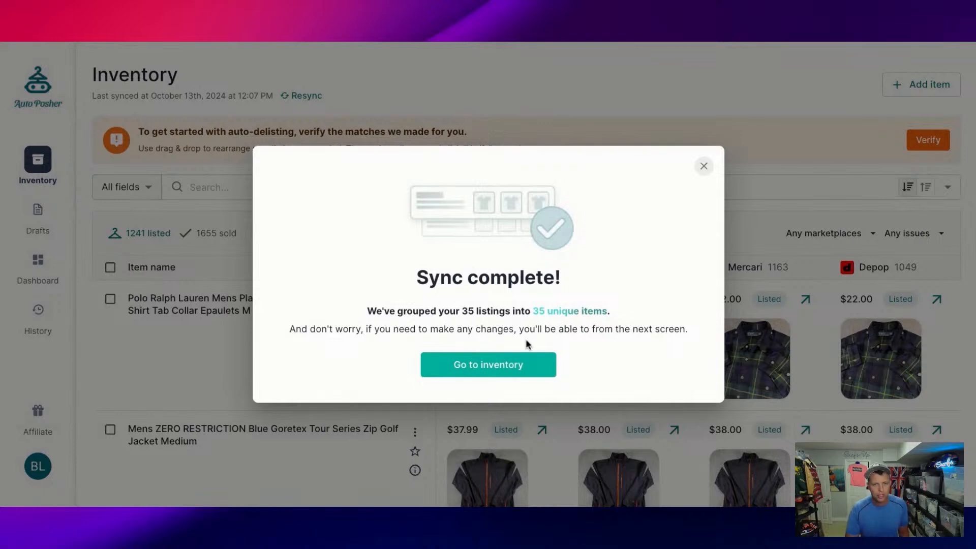
click(531, 370)
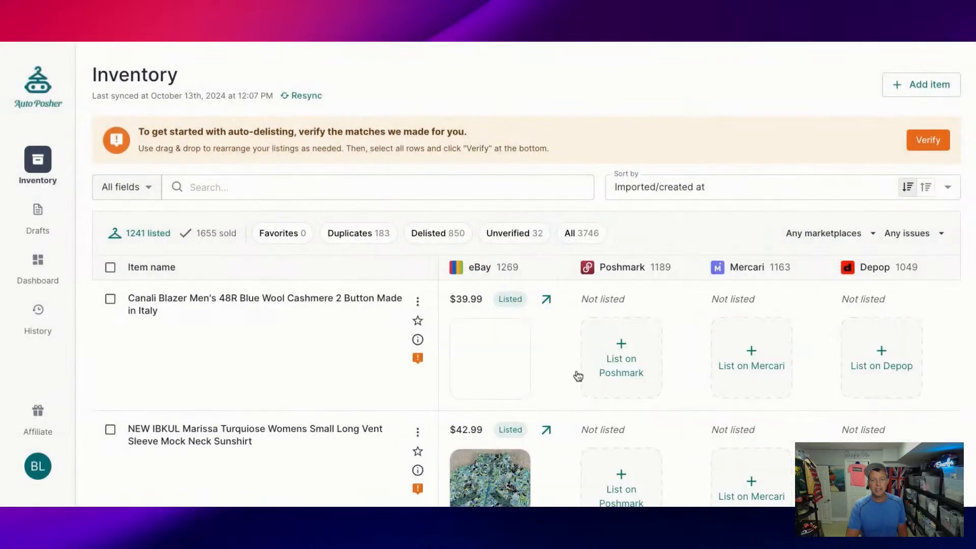
Examine the newly imported inventory items and their listing status on eBay, Poshmark, Mercari and Depop
scroll(545, 344, down, 3)
scroll(544, 343, down, 2)
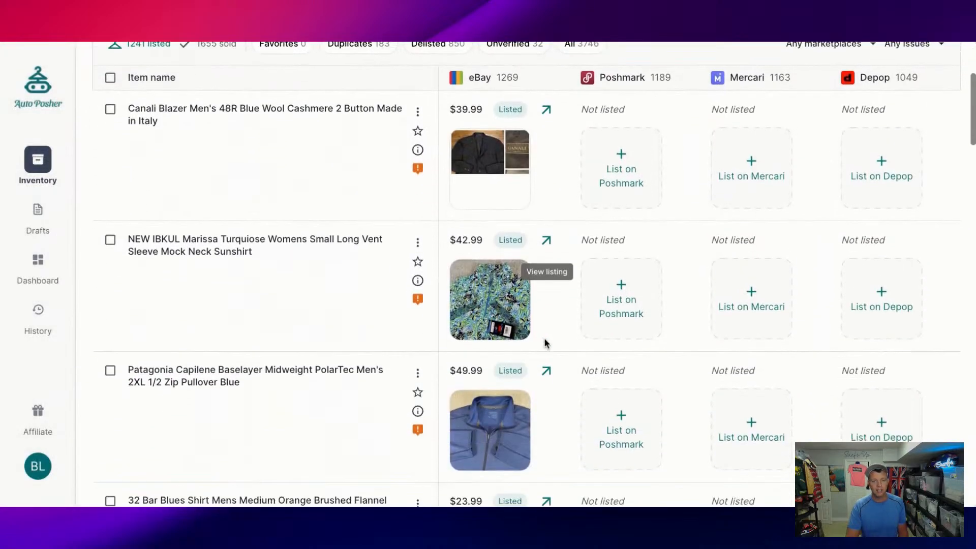
scroll(544, 342, up, 1)
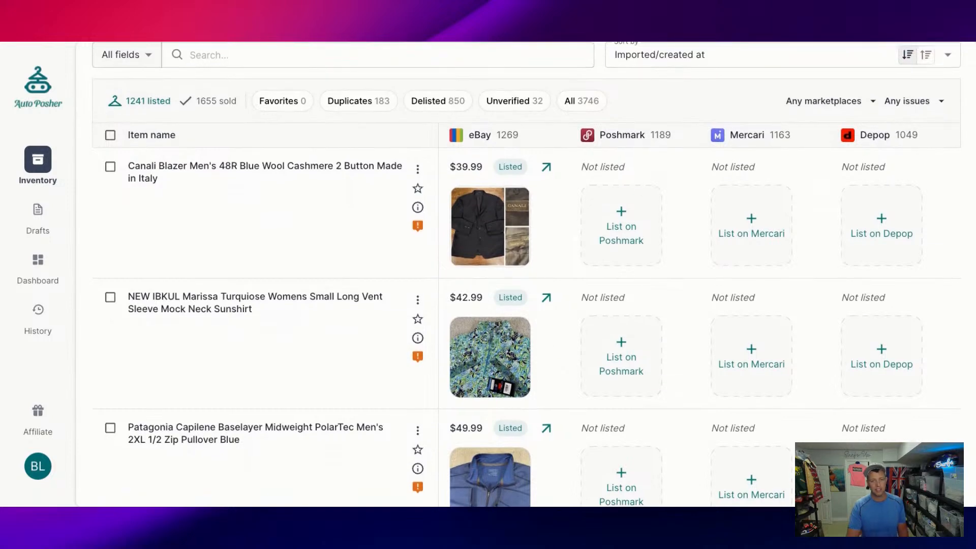
scroll(541, 304, down, 2)
scroll(540, 303, up, 2)
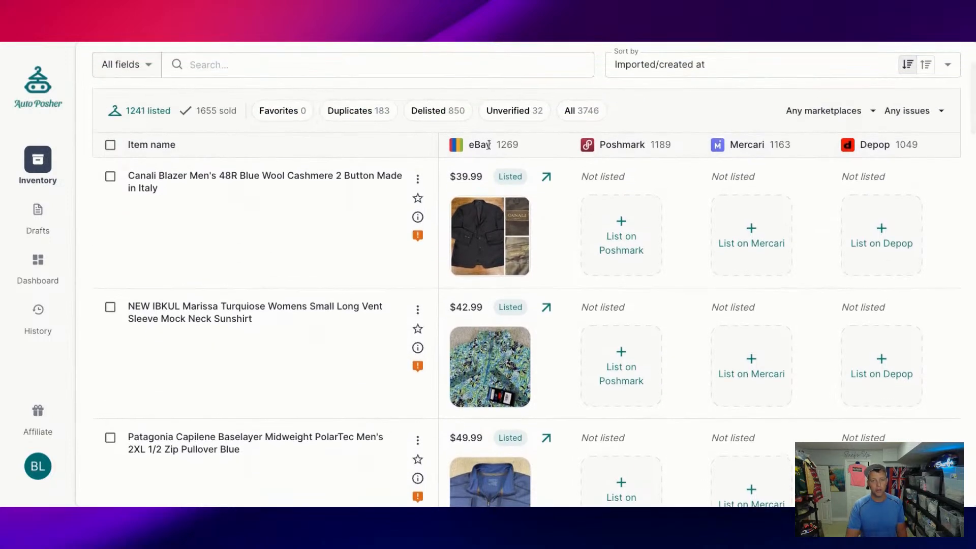
scroll(503, 228, down, 5)
scroll(505, 241, up, 3)
scroll(505, 245, down, 1)
scroll(505, 245, up, 4)
scroll(504, 246, down, 2)
scroll(504, 246, up, 2)
scroll(505, 246, down, 2)
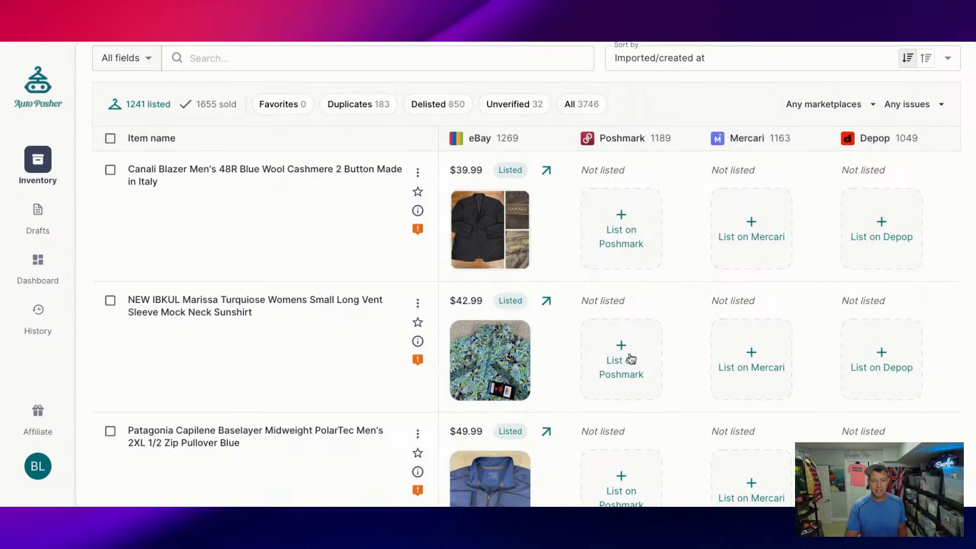
scroll(632, 358, down, 2)
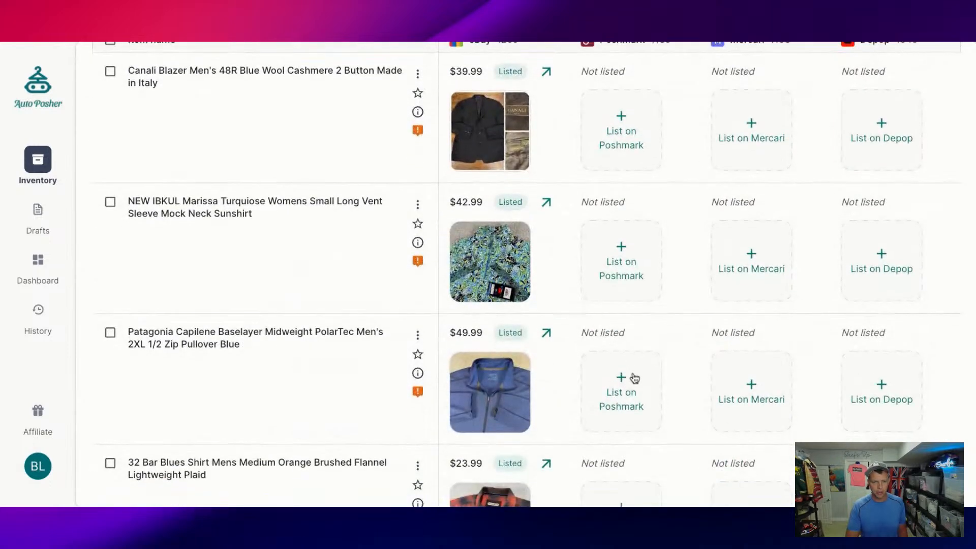
Crosslist the Patagonia Capilene 1/2 zip pullover from eBay to Poshmark using the prefilled item details
click(634, 381)
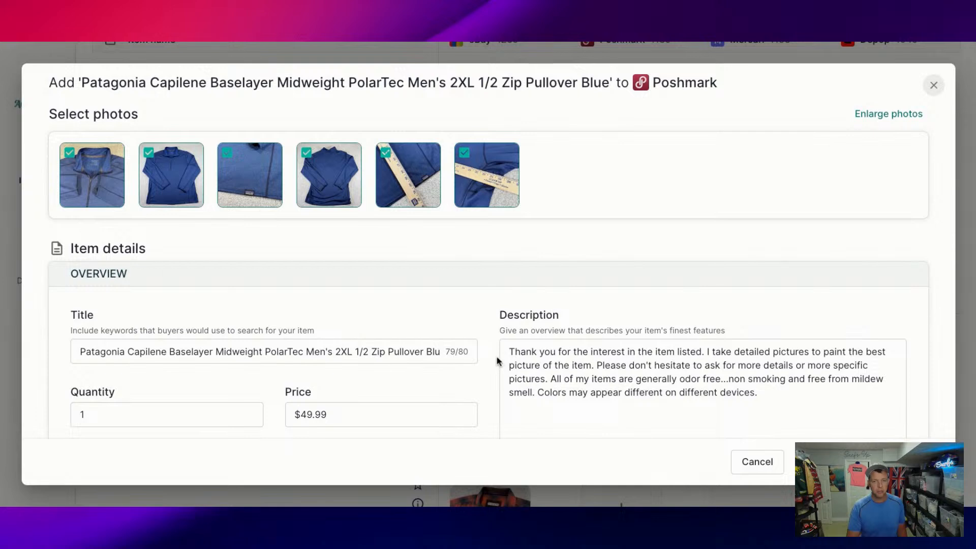
scroll(497, 359, down, 1)
click(395, 369)
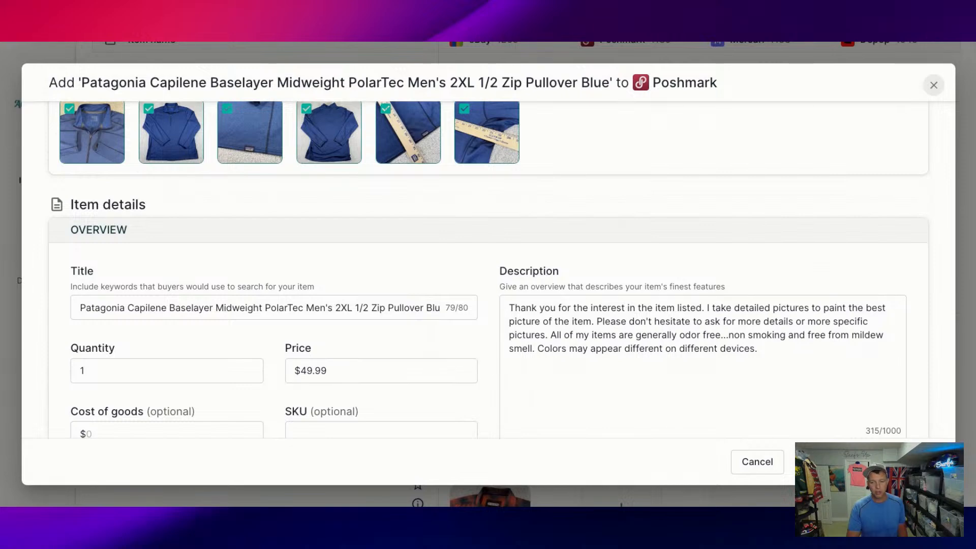
click(860, 461)
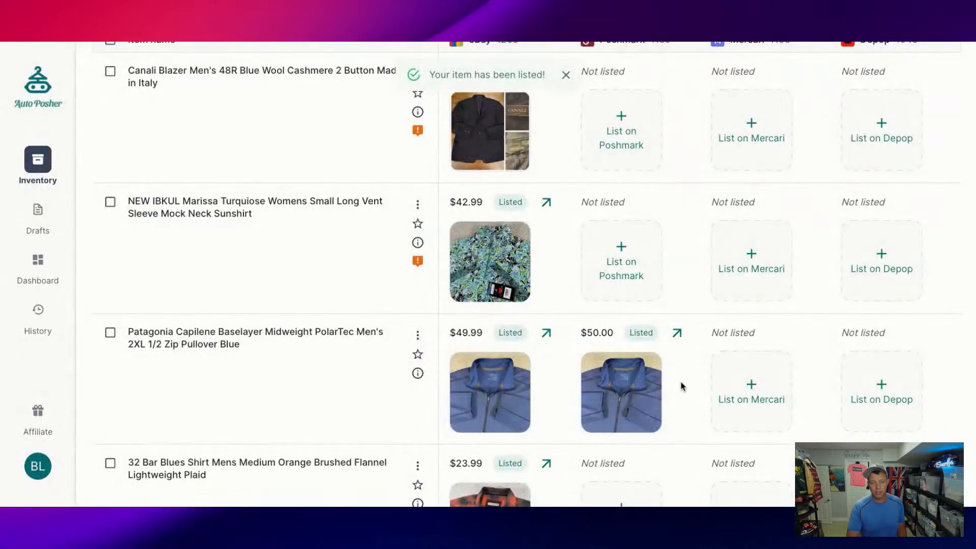
Open the Mercari listing form for the Patagonia pullover and review its photos, item details, category, shipping and pricing
scroll(749, 394, down, 2)
click(753, 392)
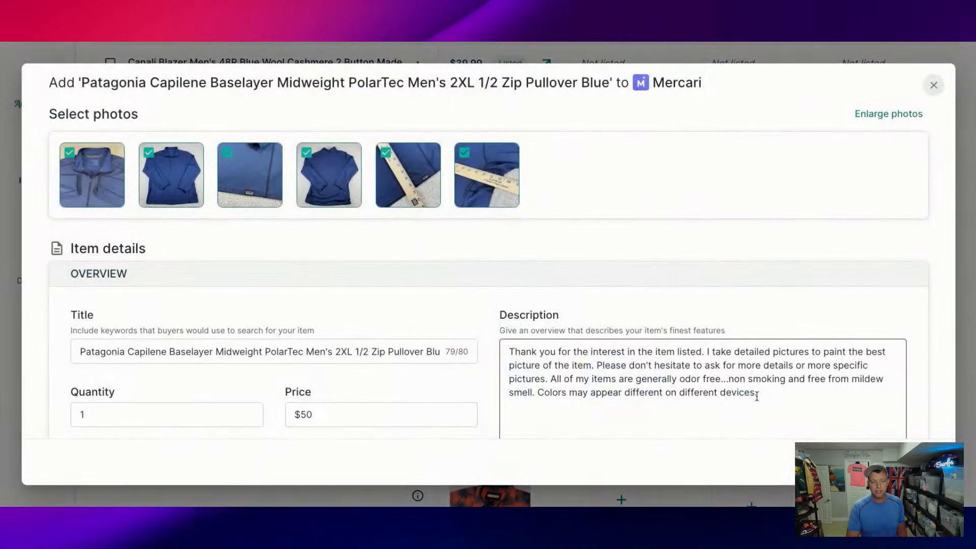
scroll(668, 345, down, 10)
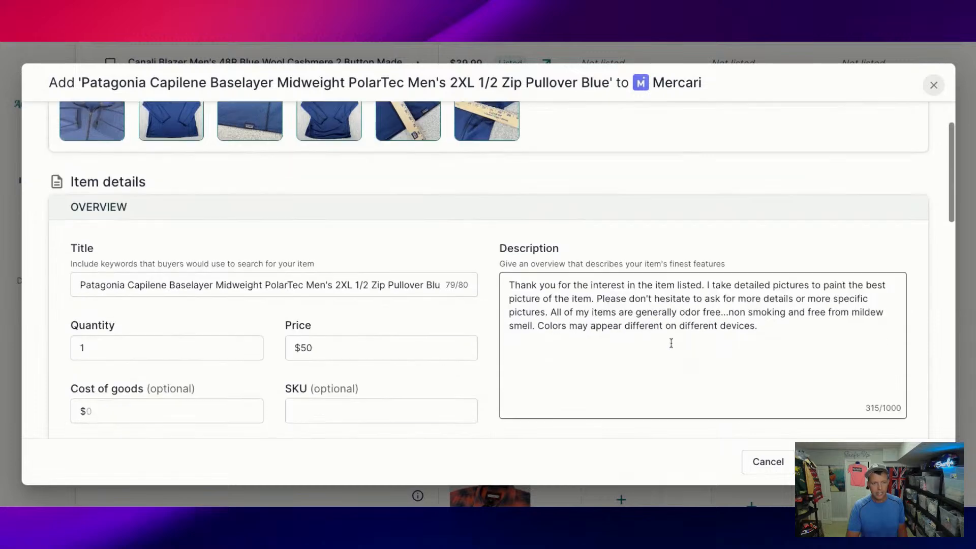
scroll(668, 345, down, 5)
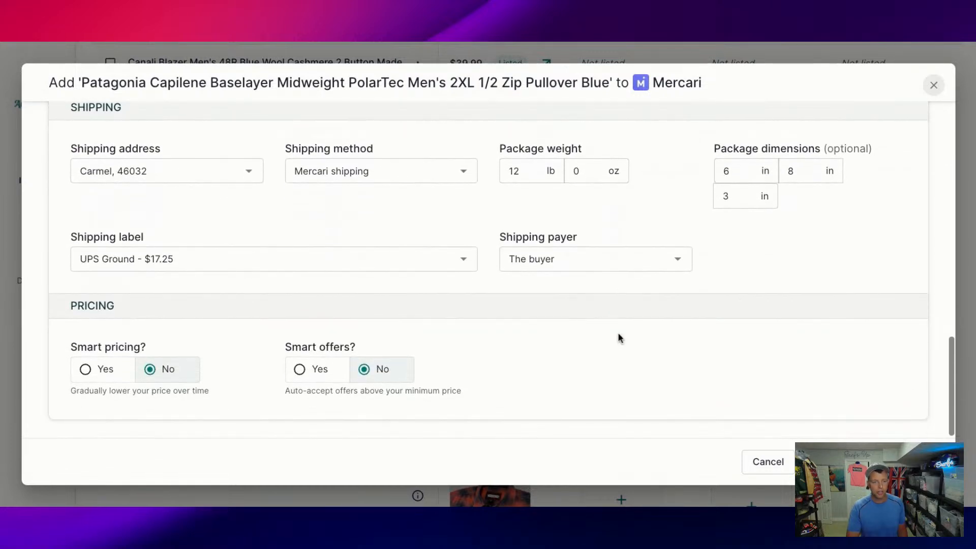
scroll(619, 337, up, 3)
scroll(619, 338, up, 10)
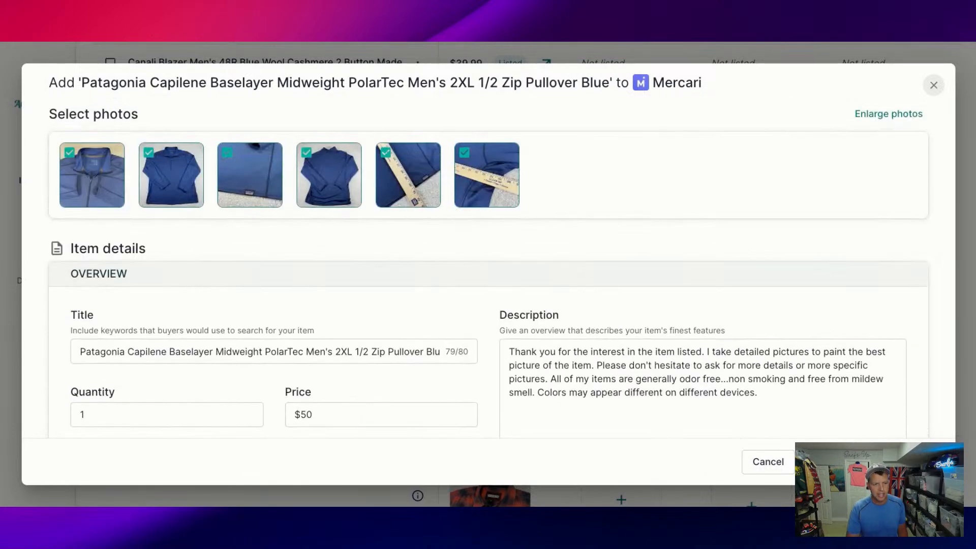
scroll(501, 269, down, 4)
scroll(501, 269, down, 8)
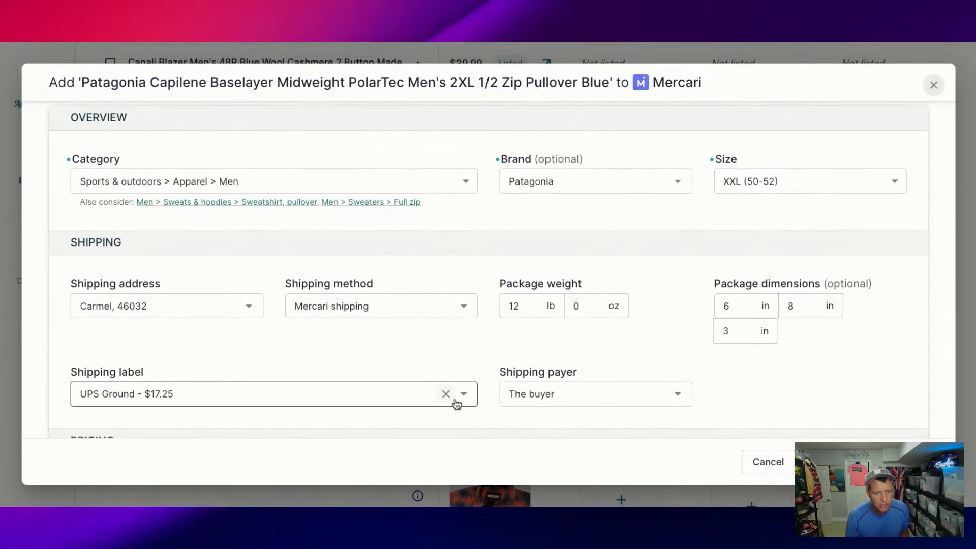
scroll(458, 406, up, 5)
scroll(458, 405, up, 7)
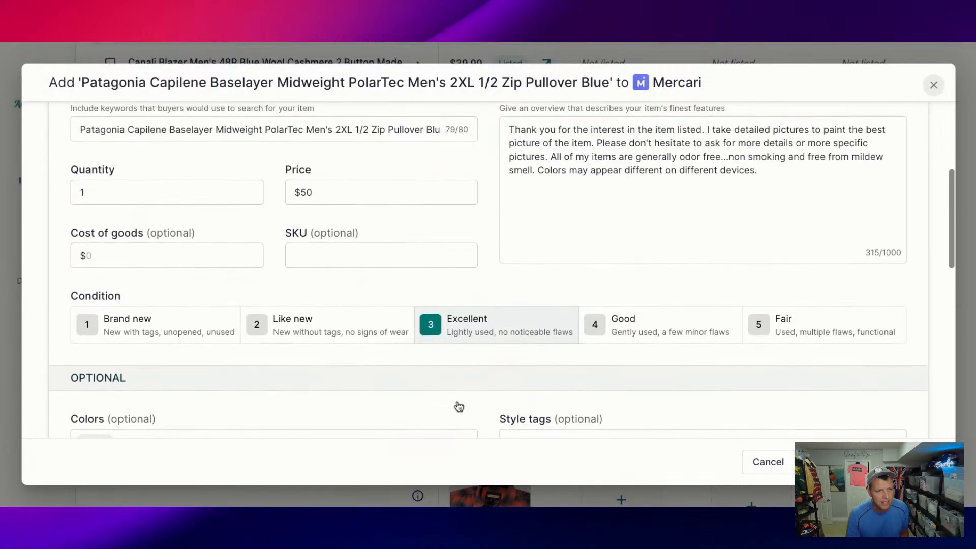
scroll(459, 406, down, 12)
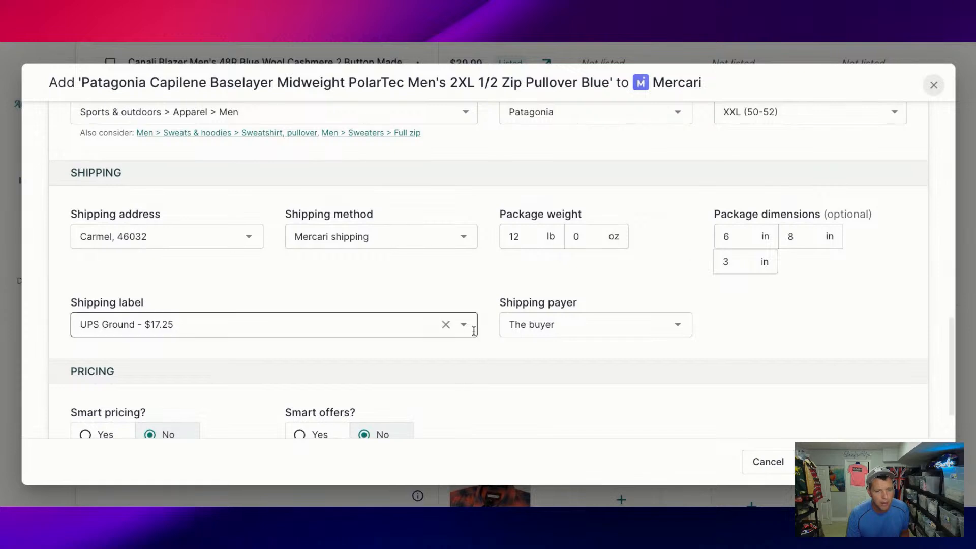
Check the Mercari shipping label options for the pullover and set the package weight to 2 lb
click(464, 325)
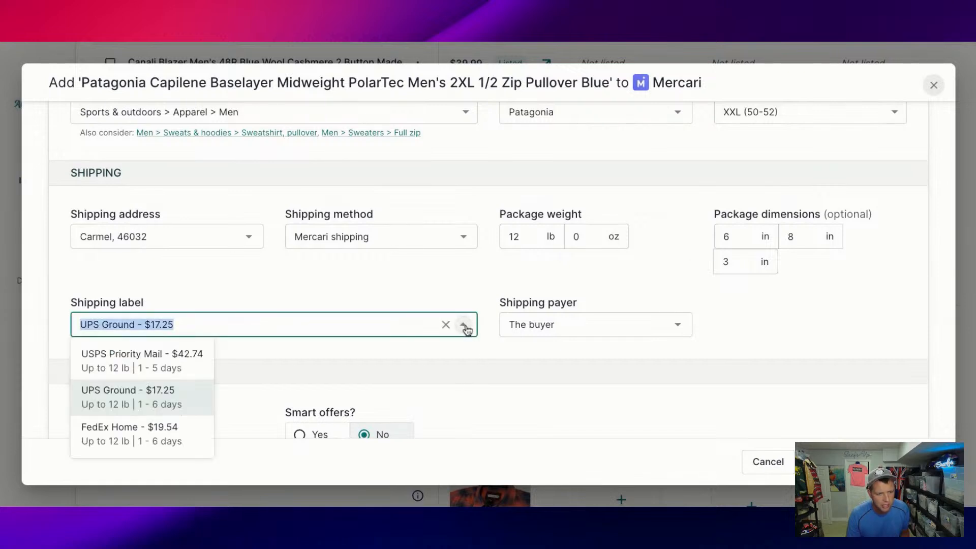
click(533, 236)
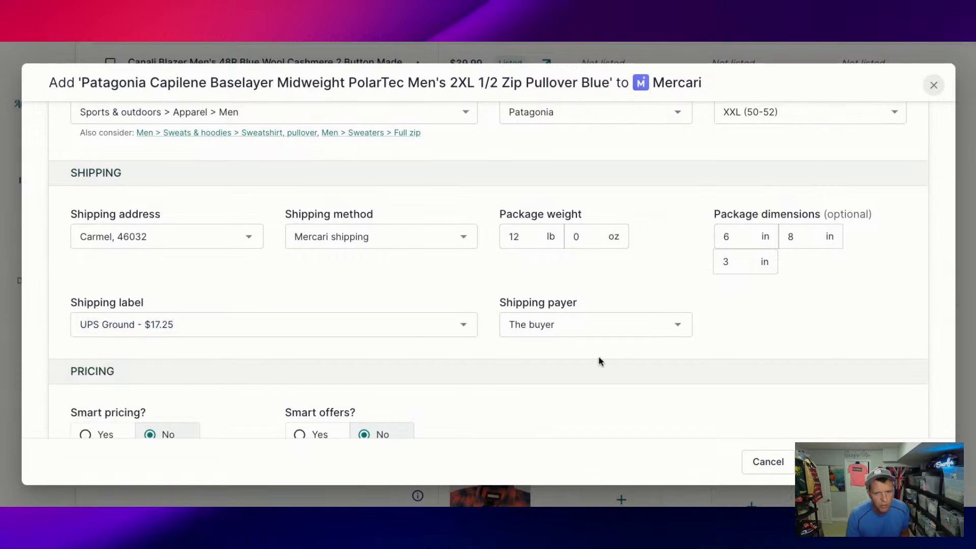
drag(533, 236, 496, 239)
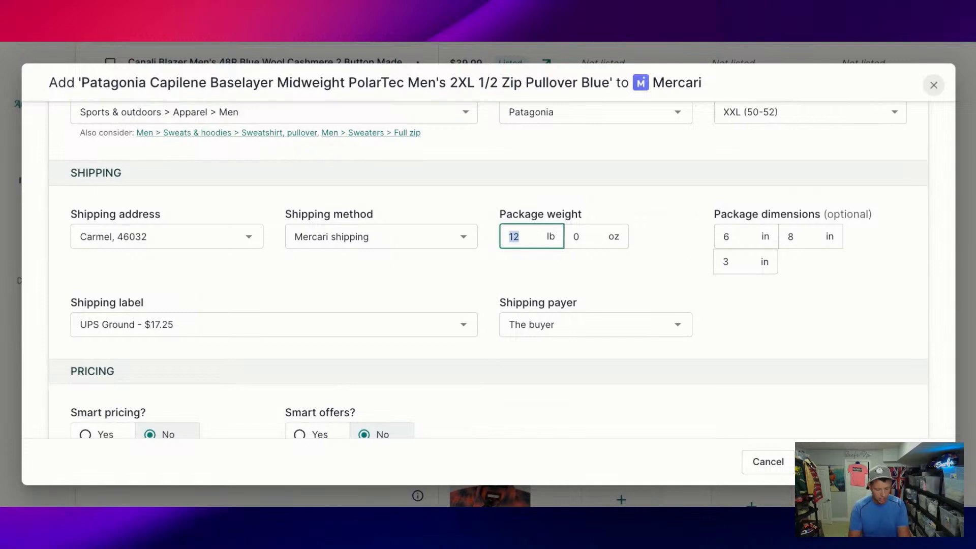
text(2)
click(859, 345)
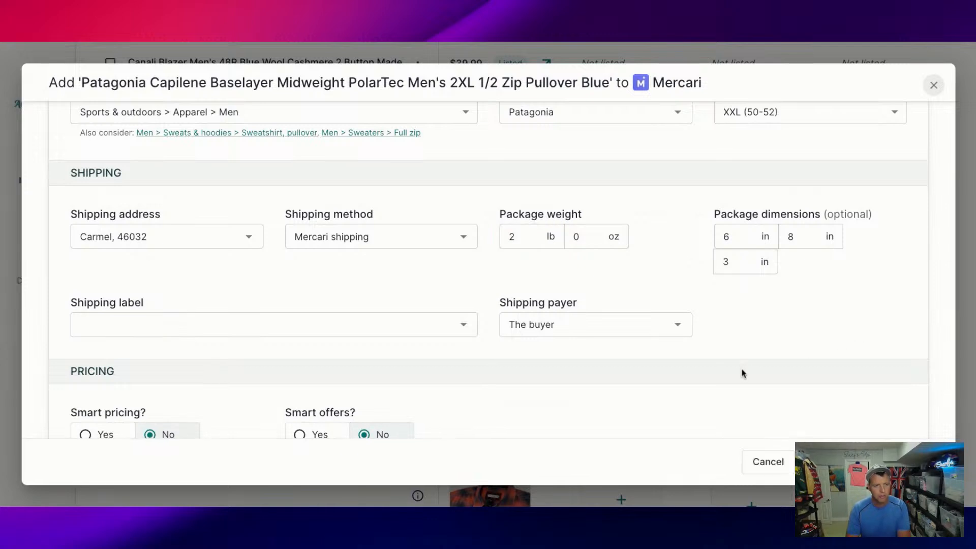
Choose the UPS SurePost - $7.99 shipping label and list the Patagonia pullover on Mercari
click(462, 324)
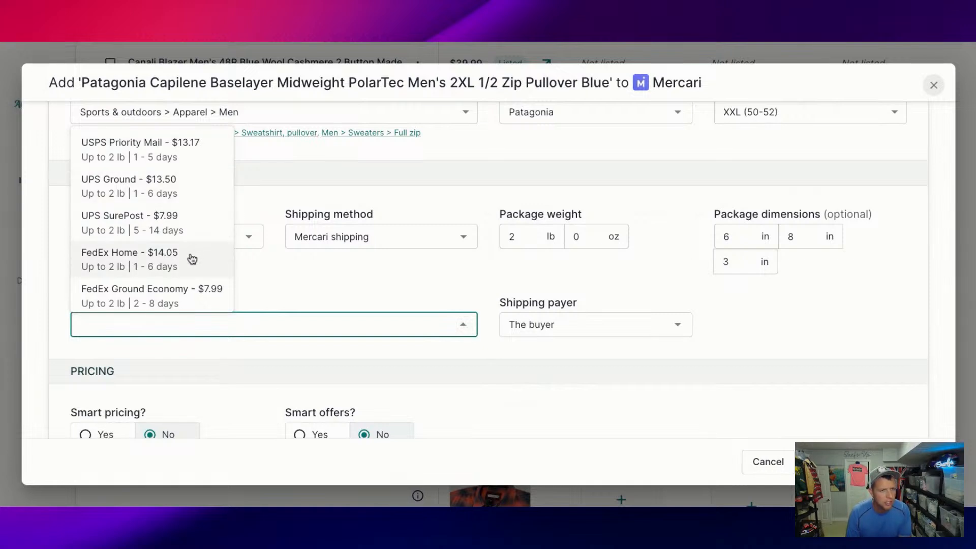
scroll(191, 255, down, 1)
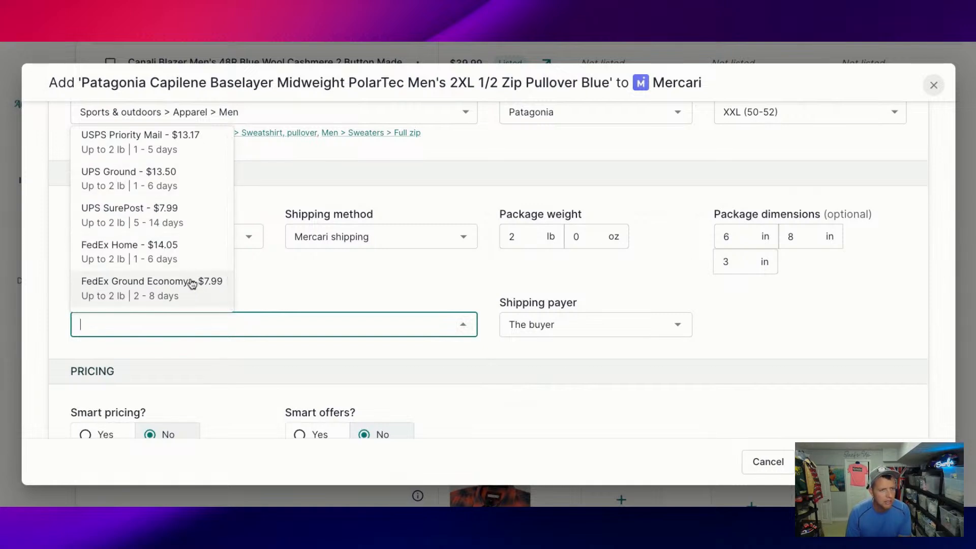
scroll(178, 226, up, 1)
click(188, 226)
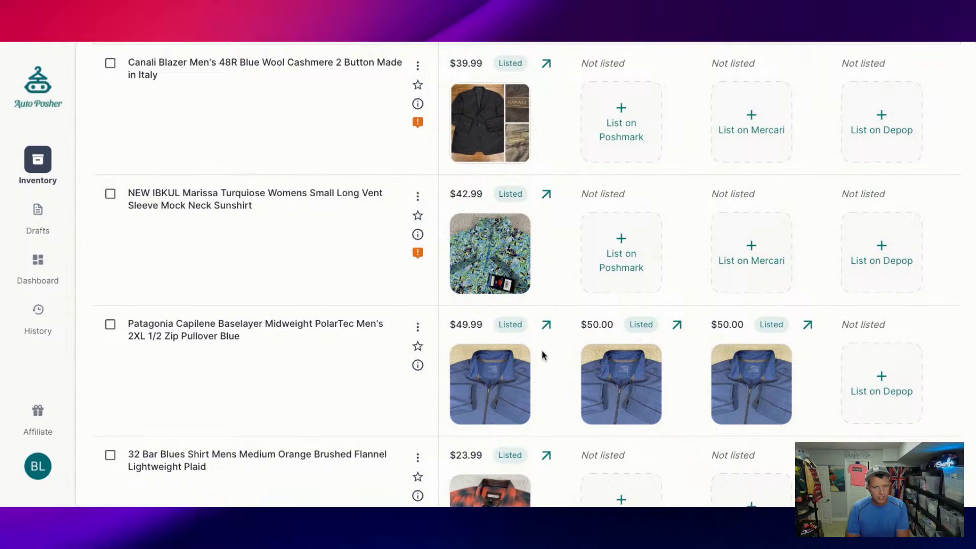
View the Patagonia pullover's live listings on eBay and Poshmark to compare them
click(548, 330)
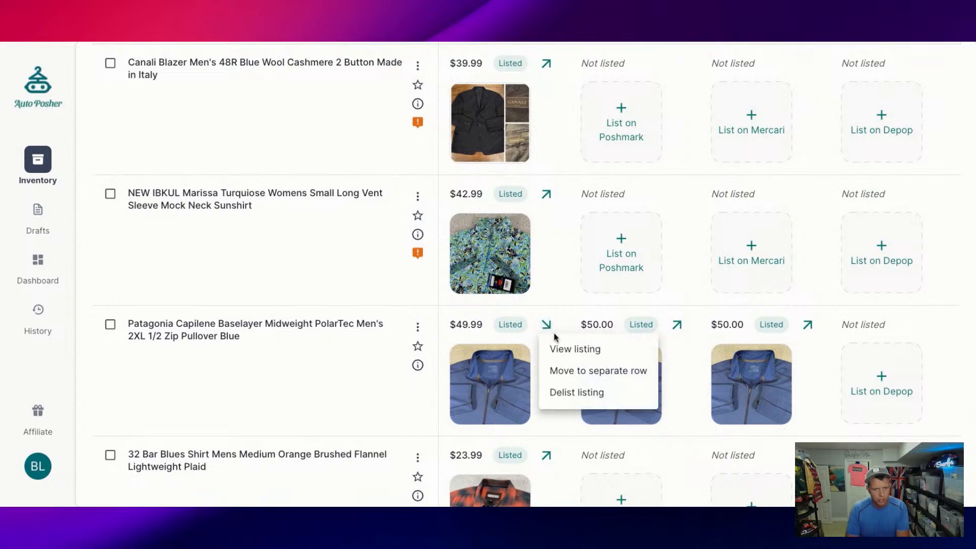
click(602, 351)
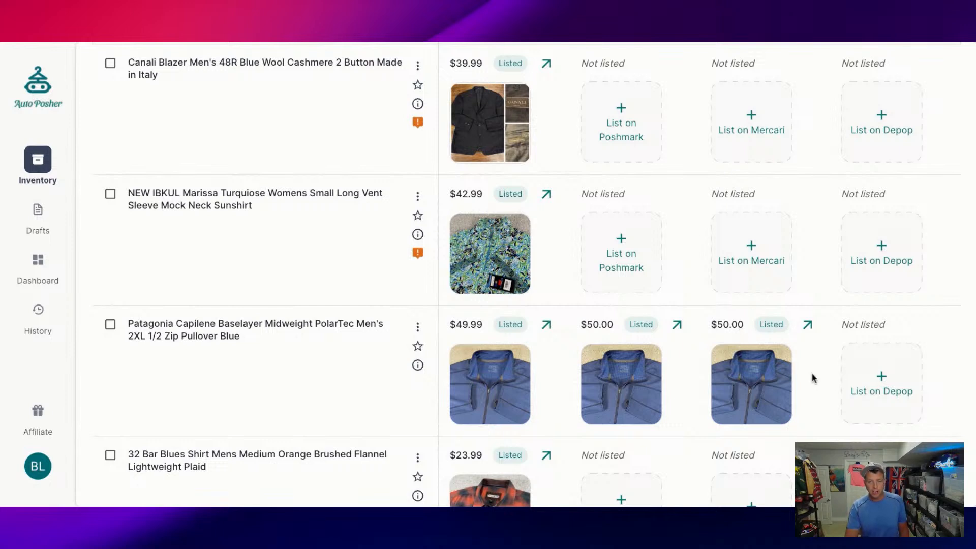
click(677, 328)
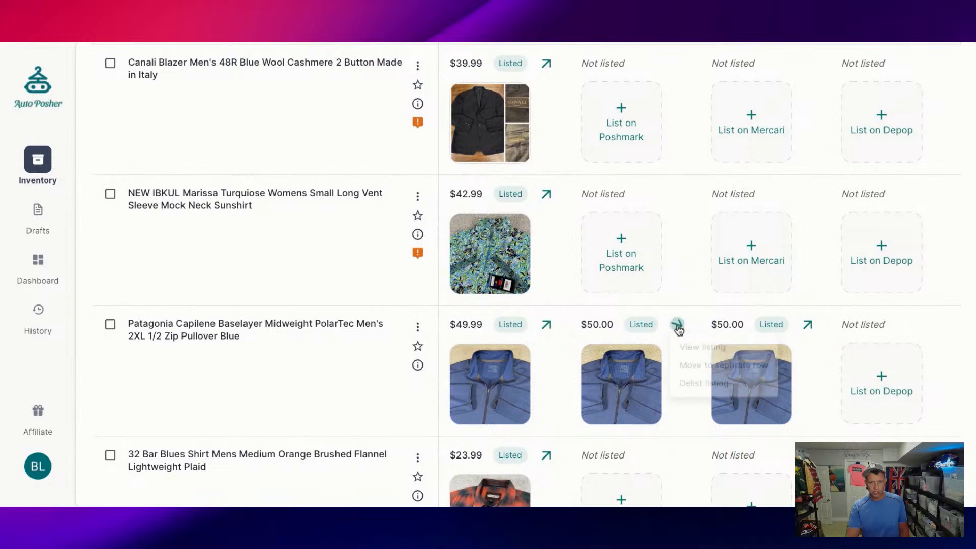
click(717, 359)
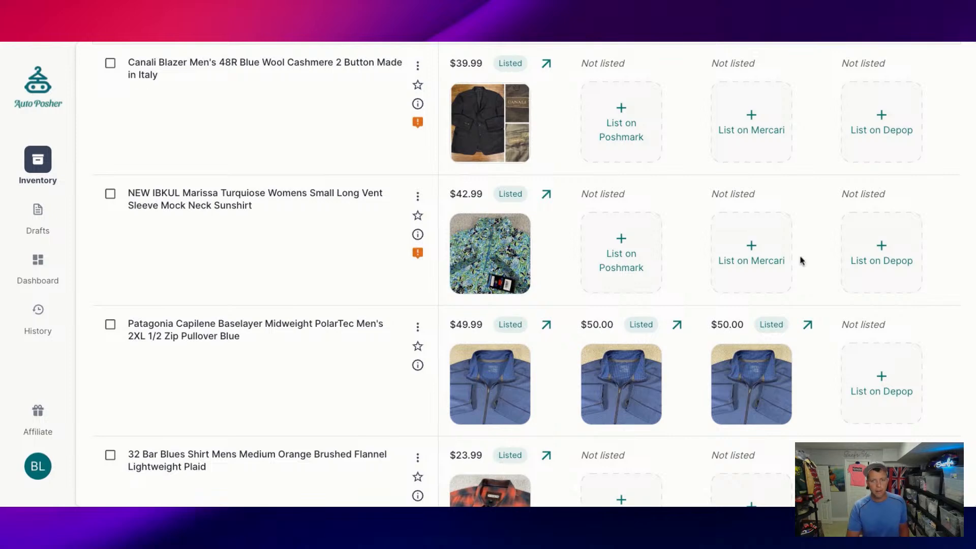
Crosslist the Patagonia pullover to Depop with the parcel size set to S - $6.29
click(890, 389)
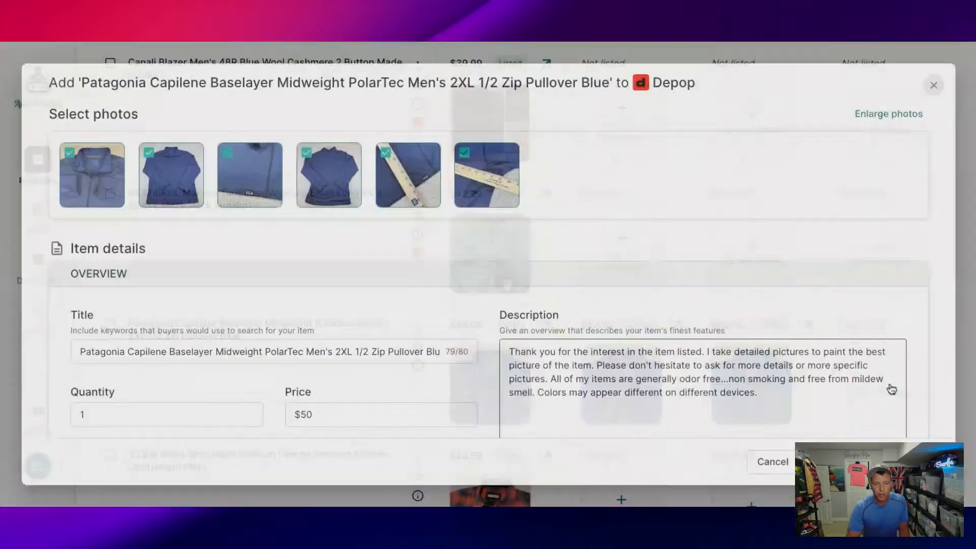
scroll(837, 357, down, 2)
scroll(836, 360, down, 10)
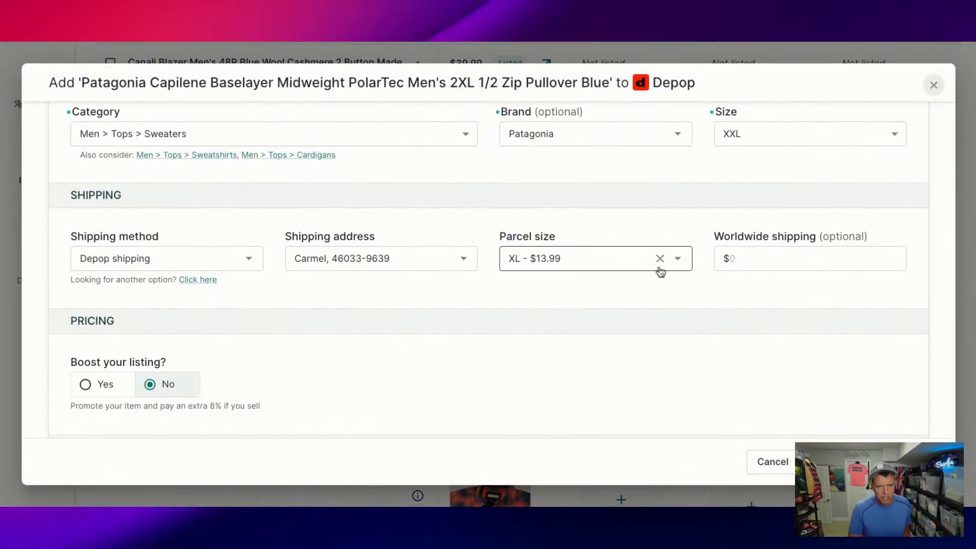
click(679, 261)
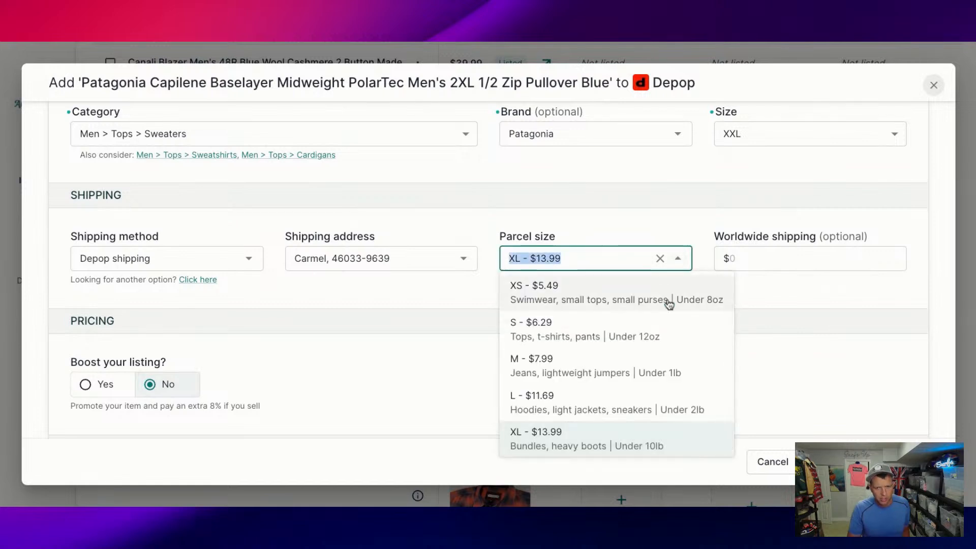
click(679, 335)
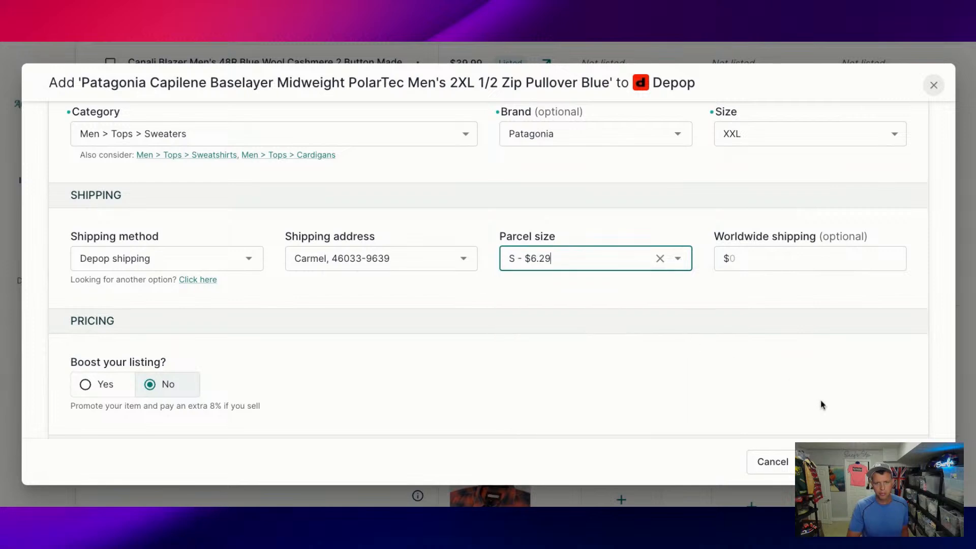
click(867, 462)
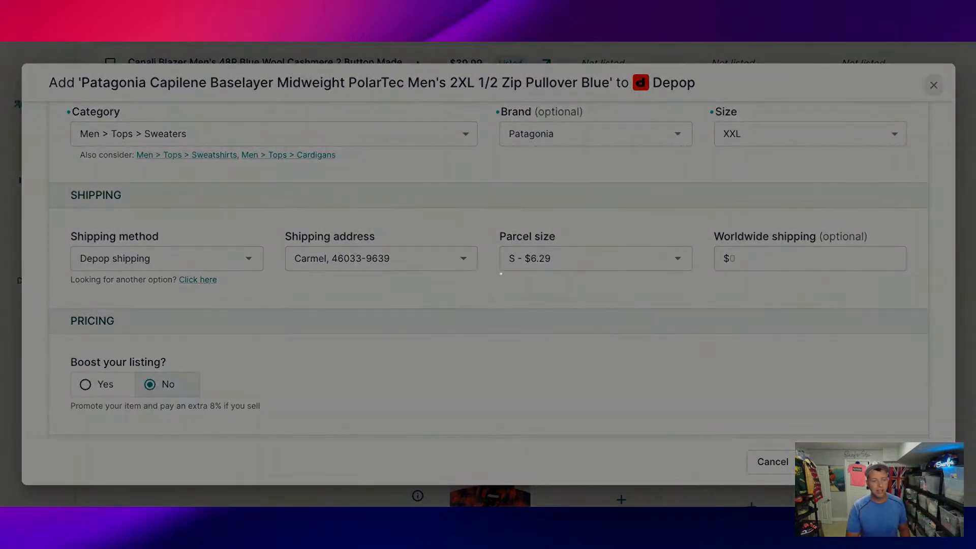
Crosslist the 32 Bar Blues orange flannel shirt from eBay to Poshmark using the prefilled item details
scroll(571, 220, down, 4)
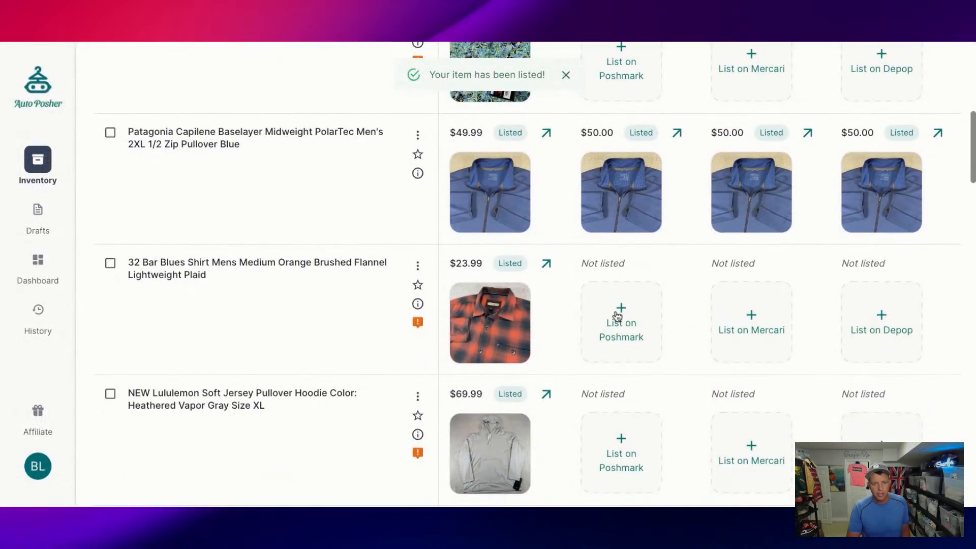
click(617, 316)
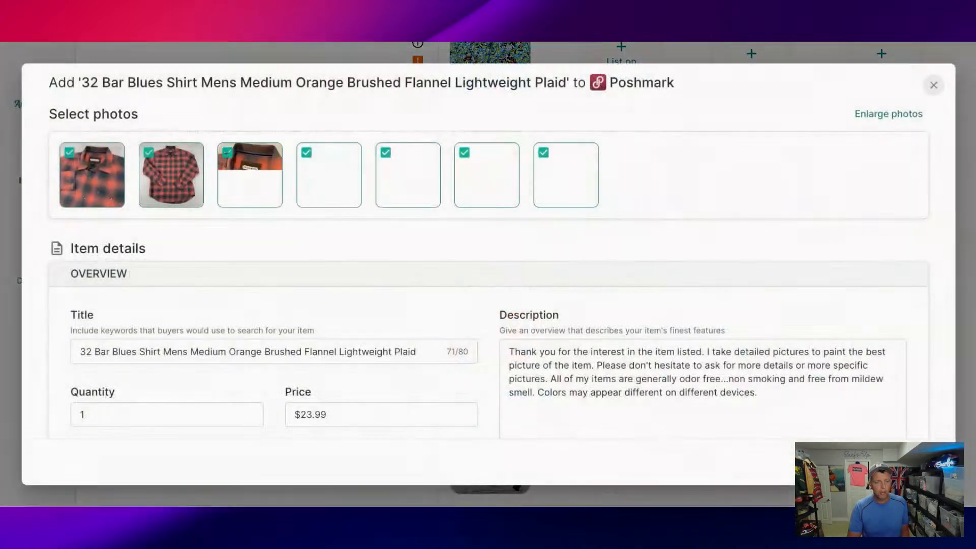
scroll(675, 352, down, 1)
scroll(675, 349, up, 1)
click(861, 462)
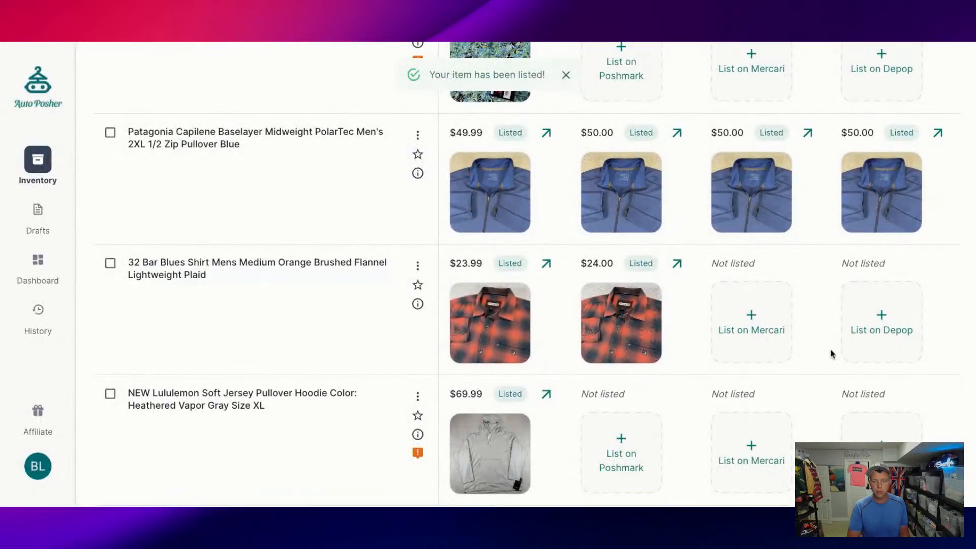
Open the Mercari listing form for the 32 Bar Blues flannel shirt and examine its imported description text
click(735, 326)
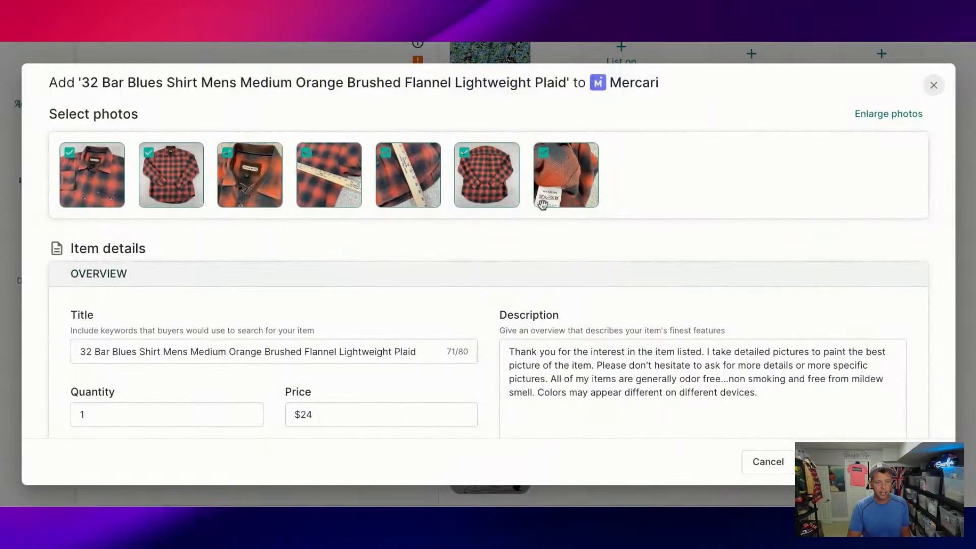
scroll(542, 206, down, 3)
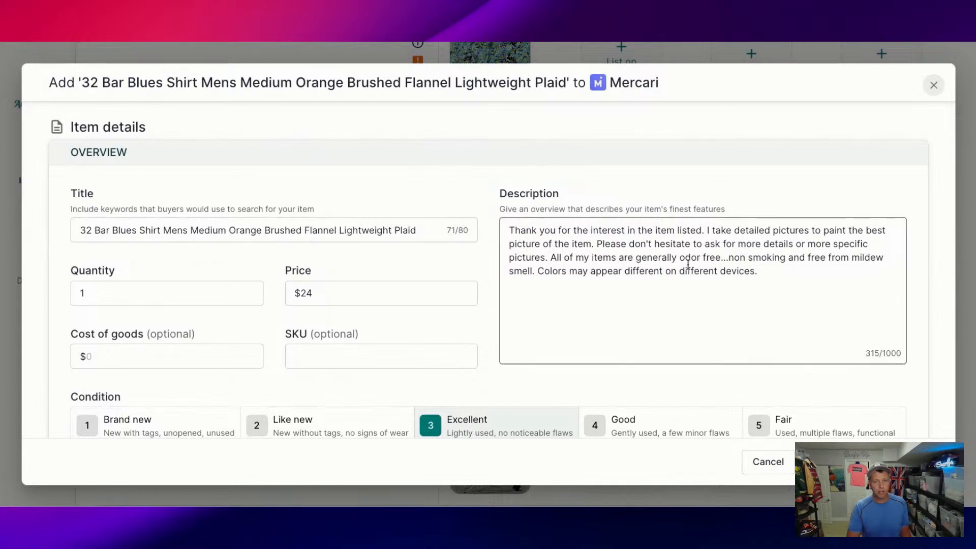
drag(801, 275, 518, 204)
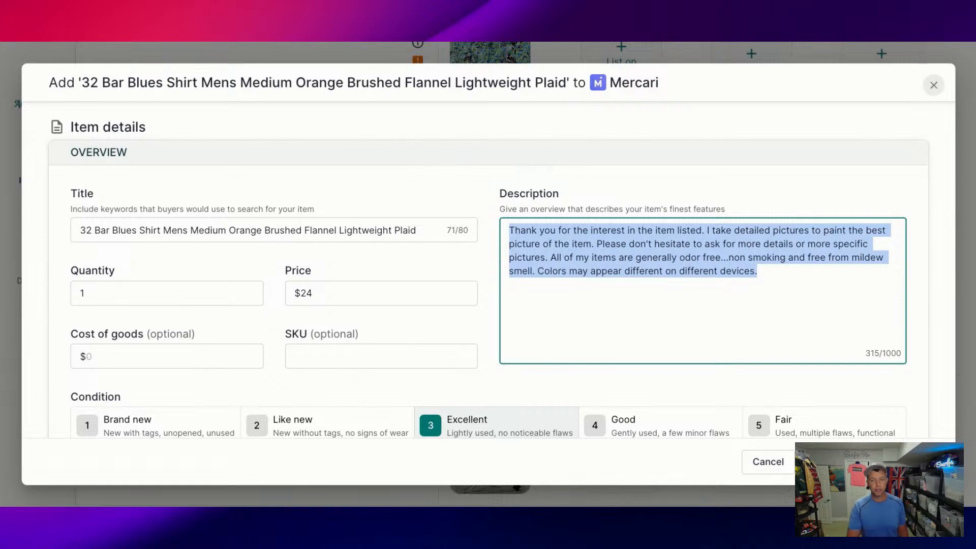
click(838, 290)
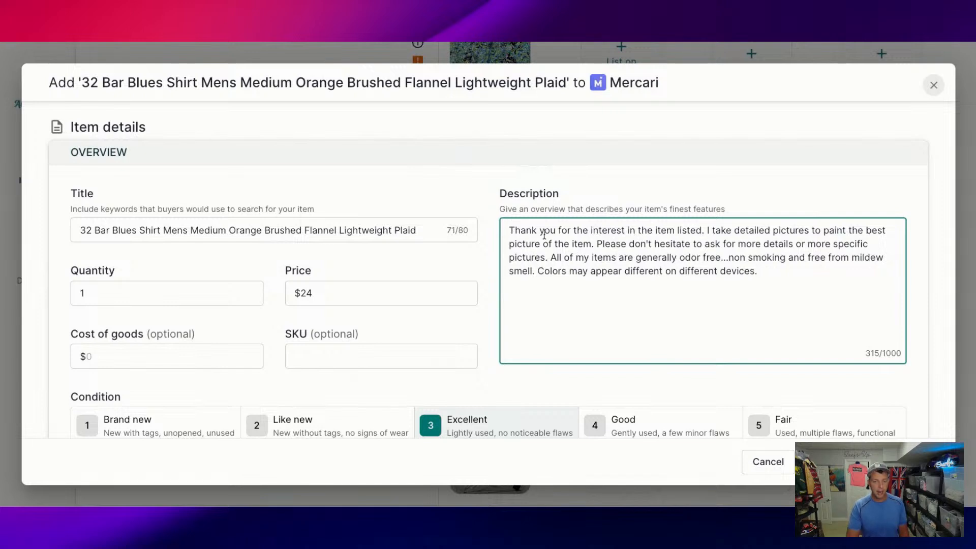
drag(772, 277, 522, 221)
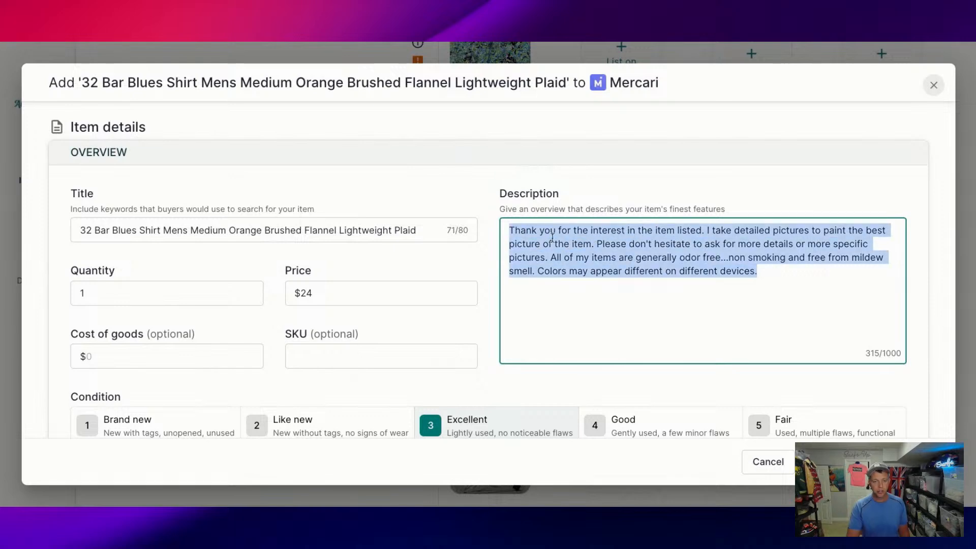
click(747, 319)
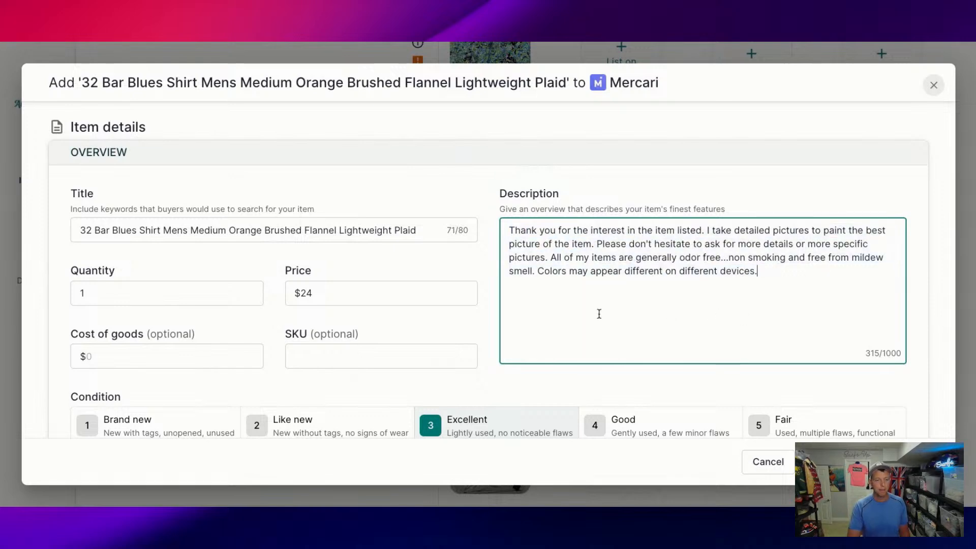
Review the 32 Bar Blues flannel shirt's prefilled Mercari shipping details and list the shirt on both Mercari and Depop
scroll(599, 312, down, 4)
scroll(598, 314, down, 6)
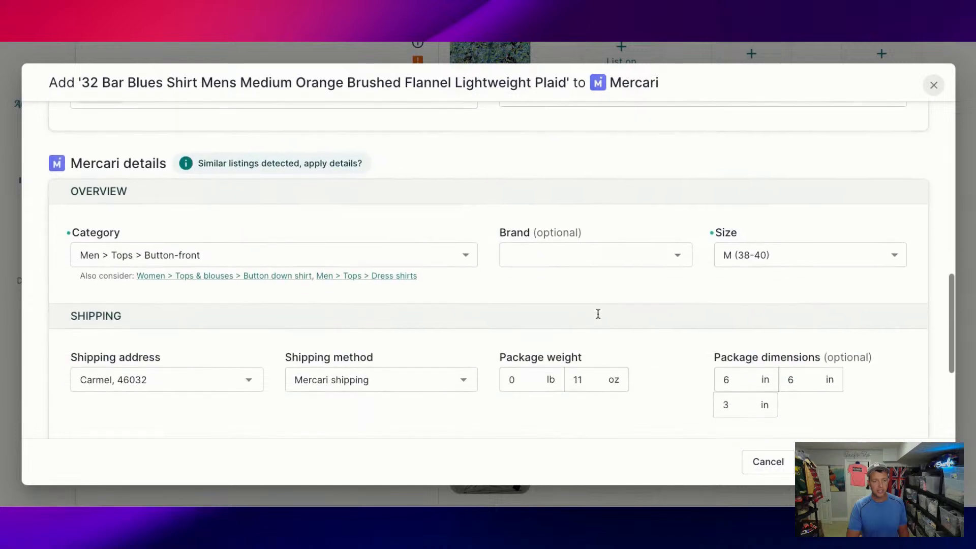
scroll(844, 398, up, 1)
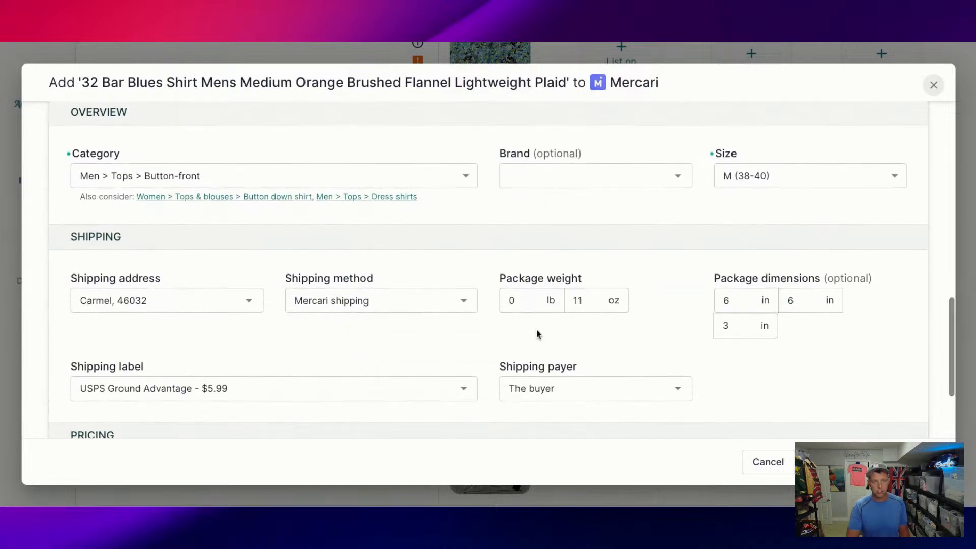
scroll(325, 352, down, 2)
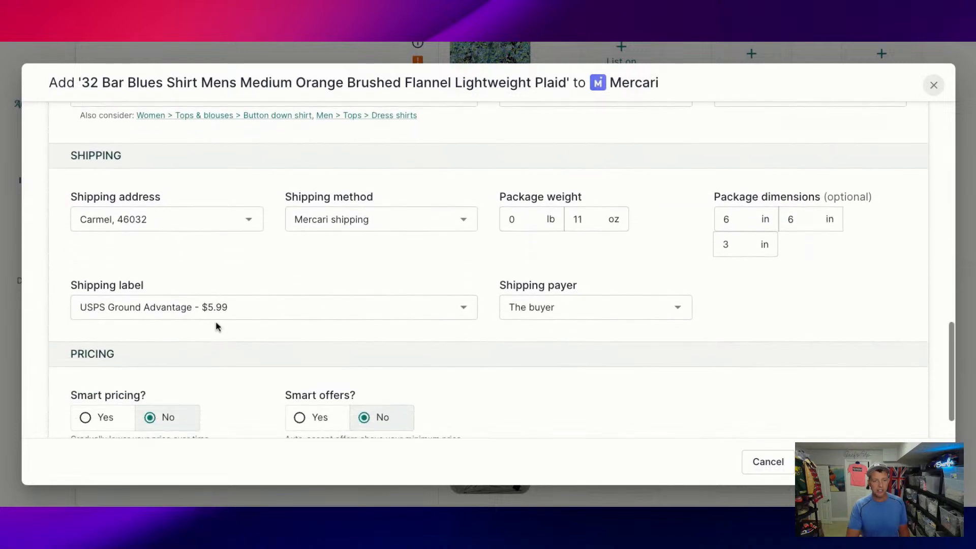
scroll(346, 315, up, 7)
scroll(351, 322, up, 7)
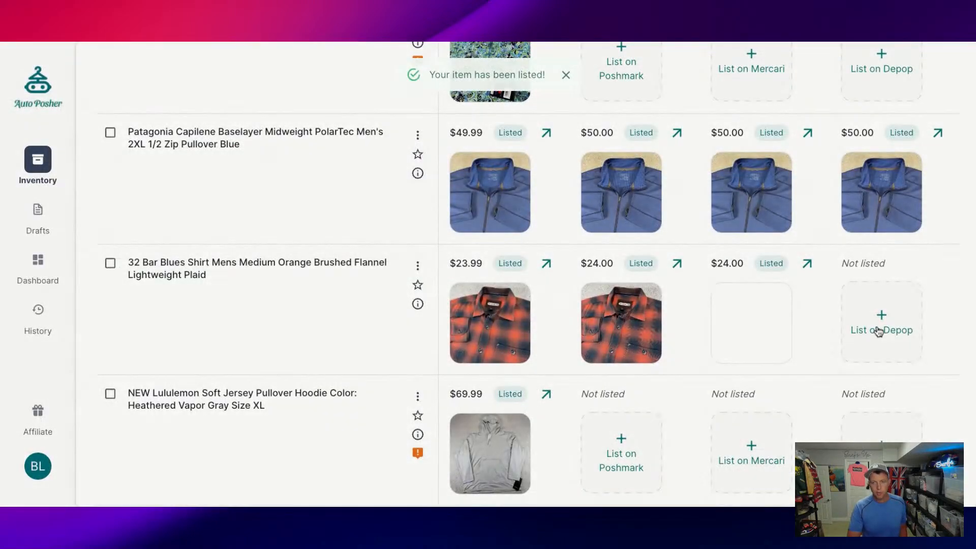
click(878, 330)
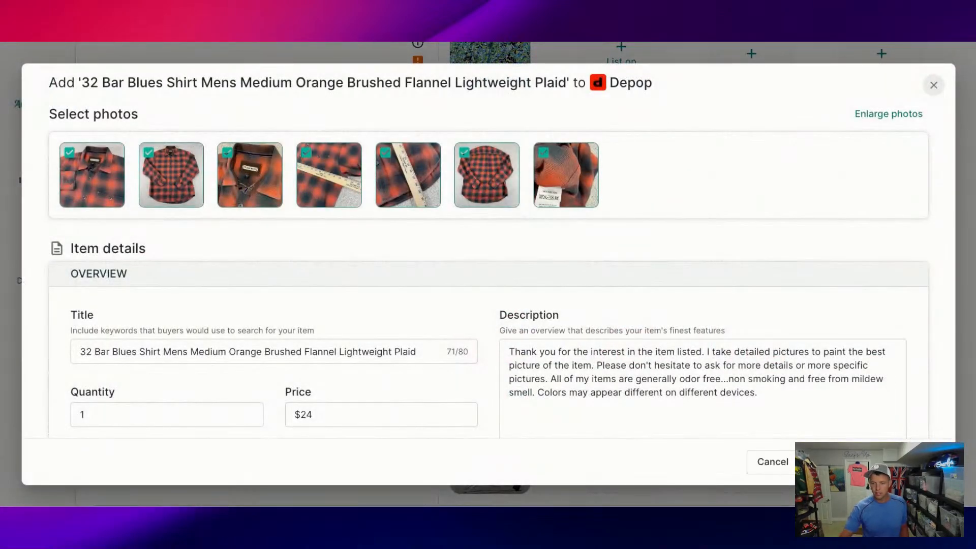
click(864, 461)
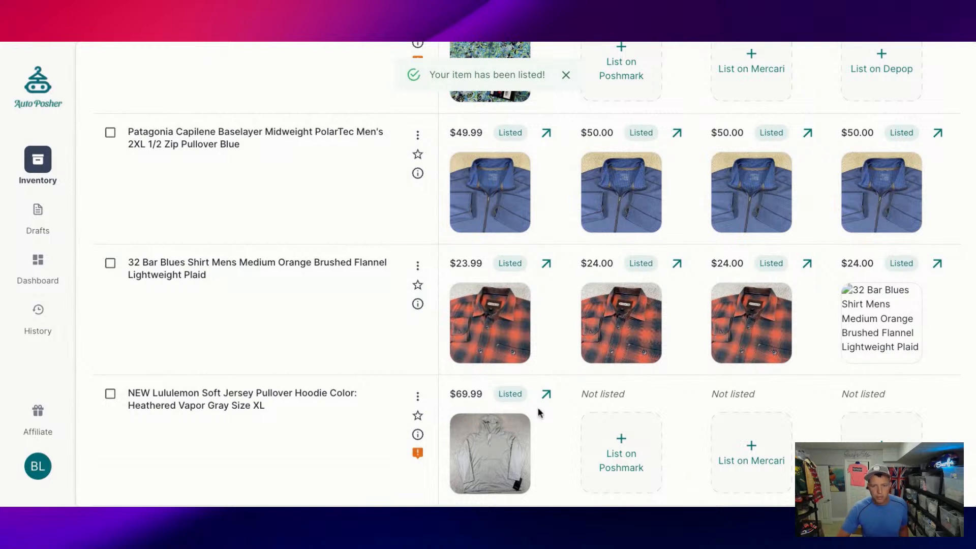
Crosslist the Lululemon Soft Jersey pullover hoodie to Poshmark, Mercari and Depop using the prefilled item details
scroll(542, 414, down, 1)
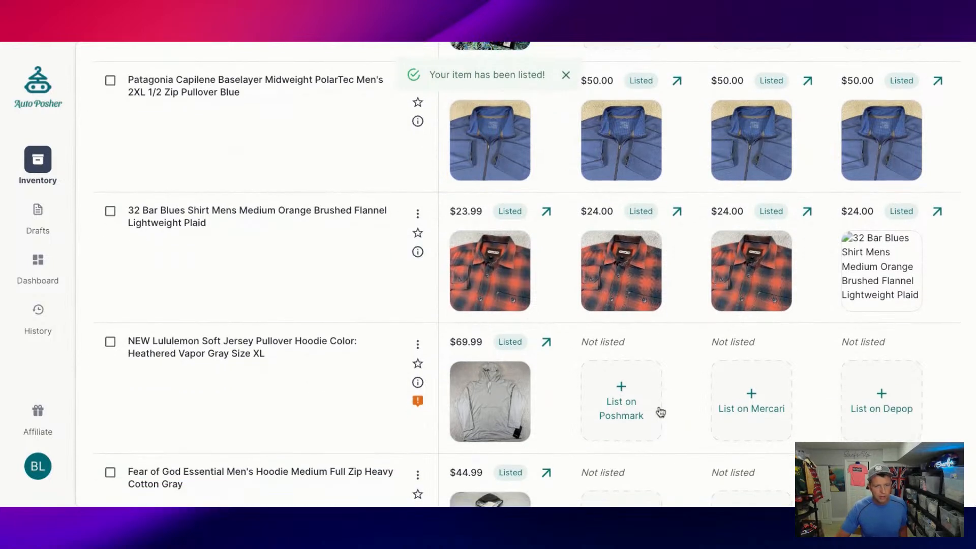
click(644, 414)
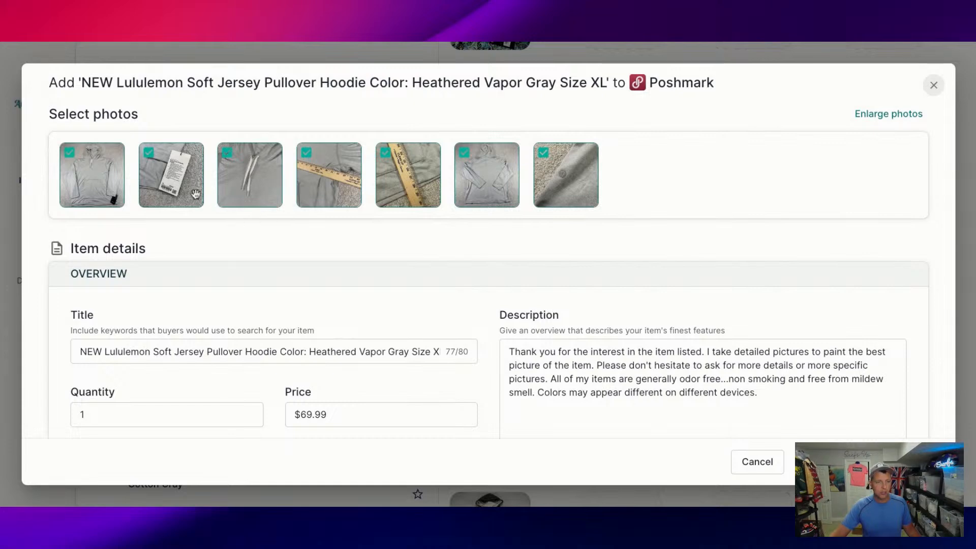
click(861, 462)
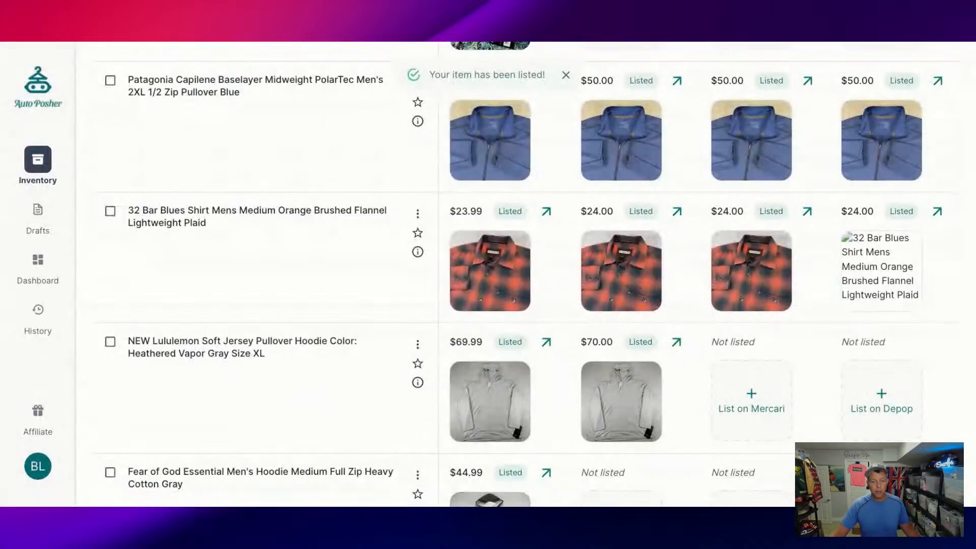
click(757, 407)
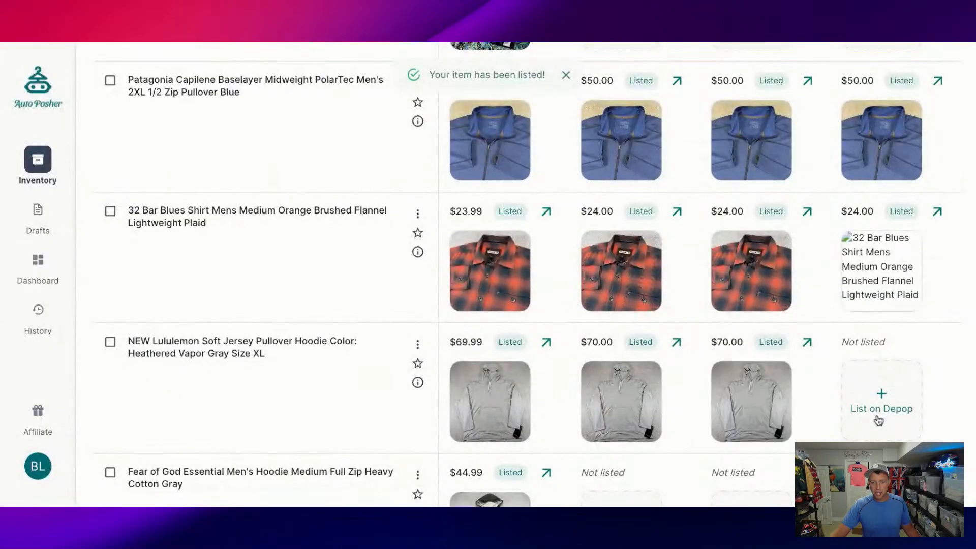
click(879, 417)
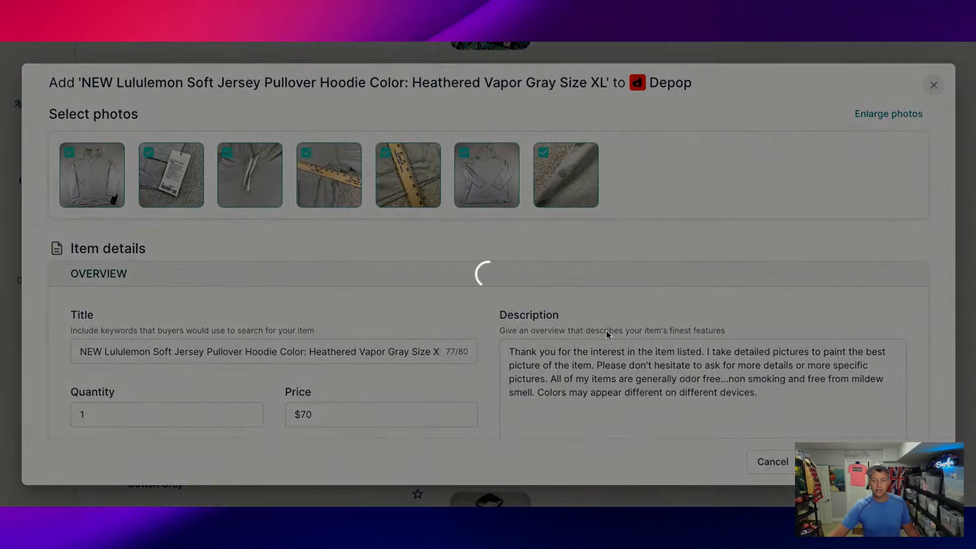
Crosslist the Fear of God Essential gray hoodie to Poshmark, Mercari and Depop, setting the Mercari price to $40
scroll(623, 338, down, 4)
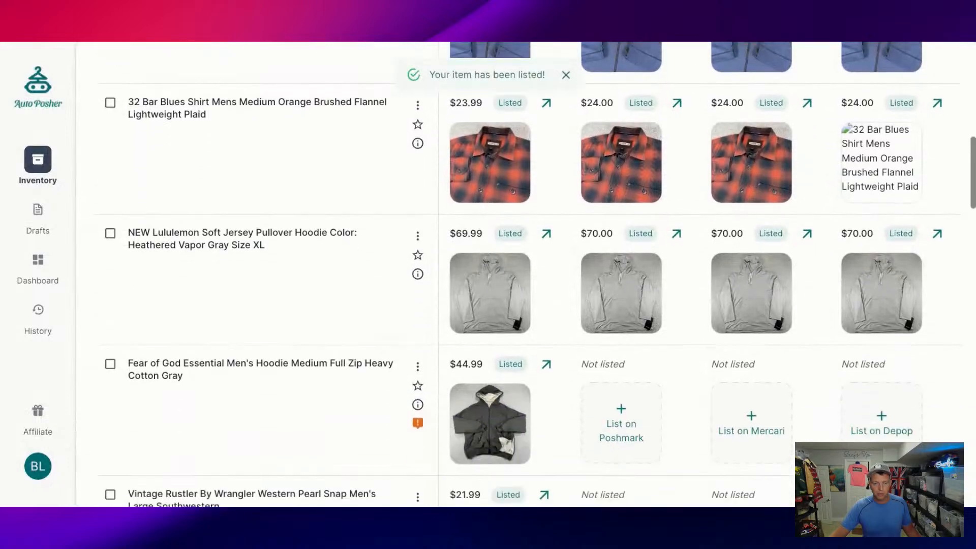
click(620, 338)
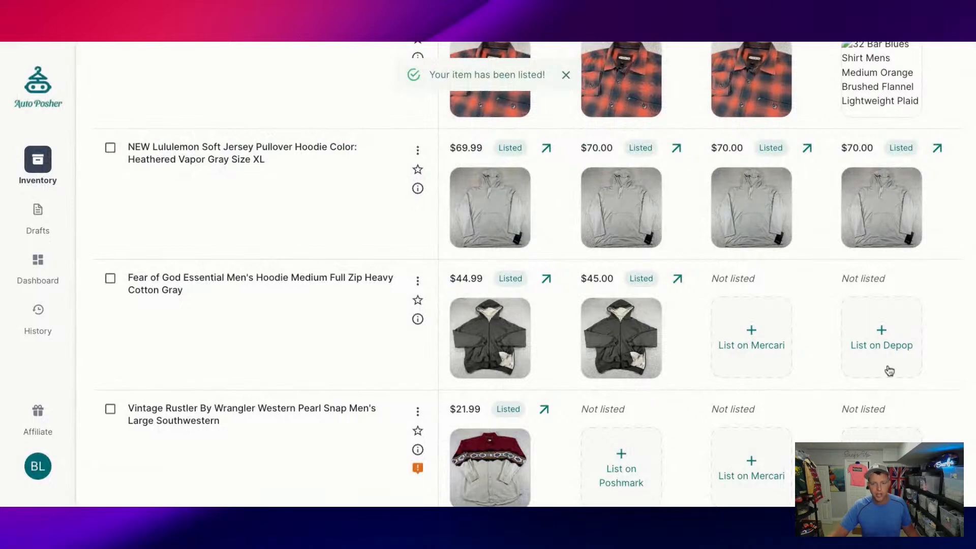
click(747, 338)
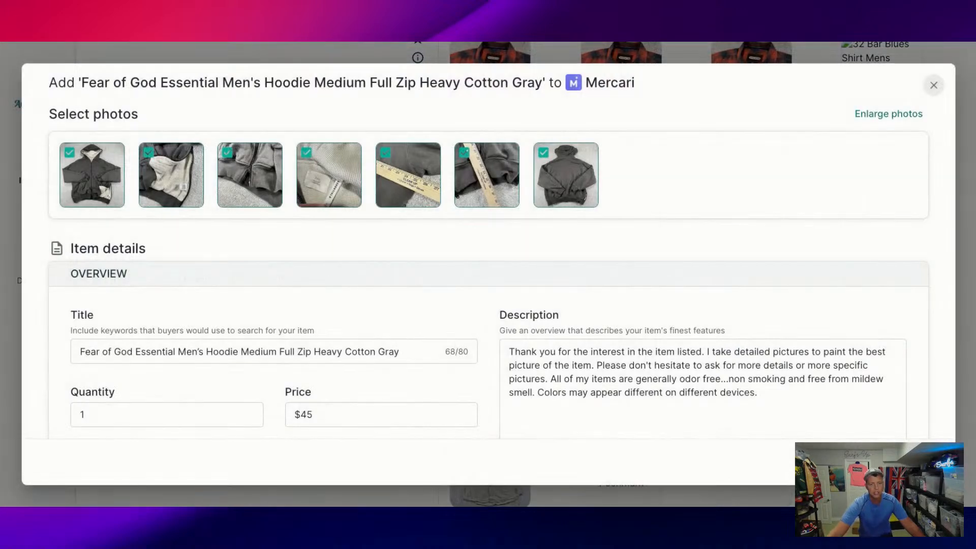
scroll(499, 320, down, 1)
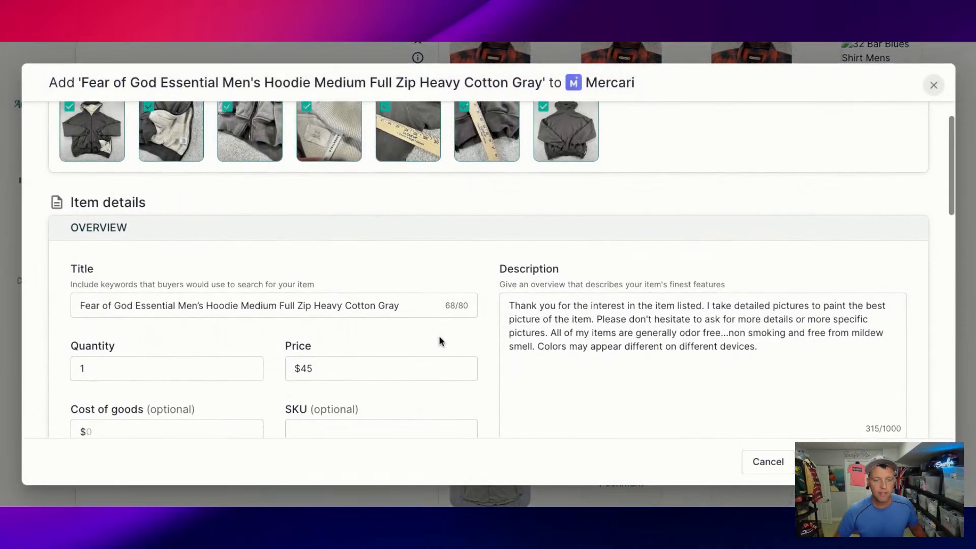
click(386, 374)
key(BackSpace)
text(0)
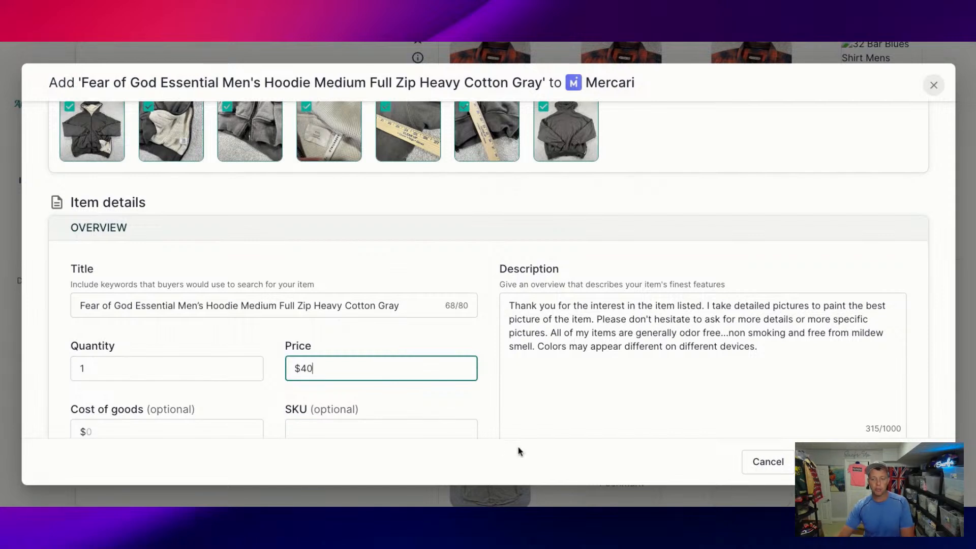
key(Return)
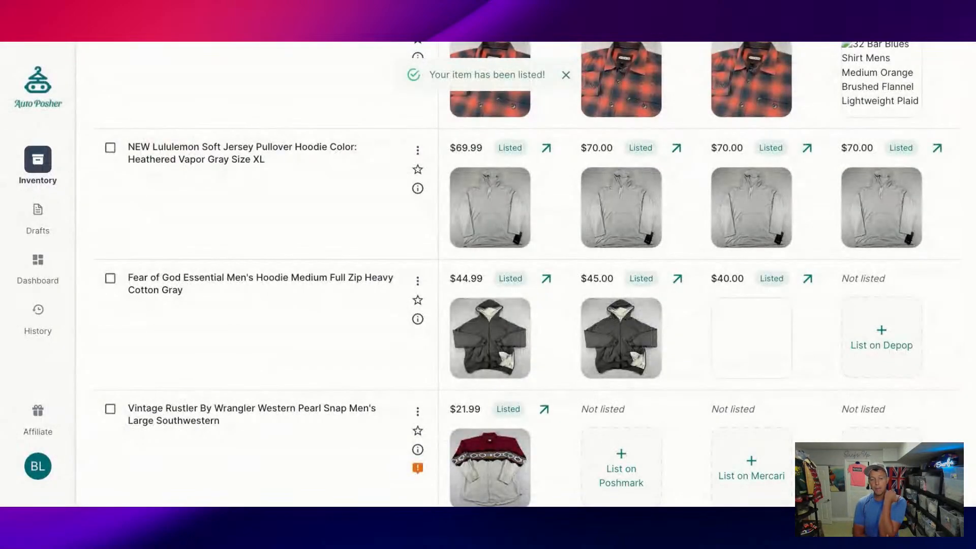
click(892, 348)
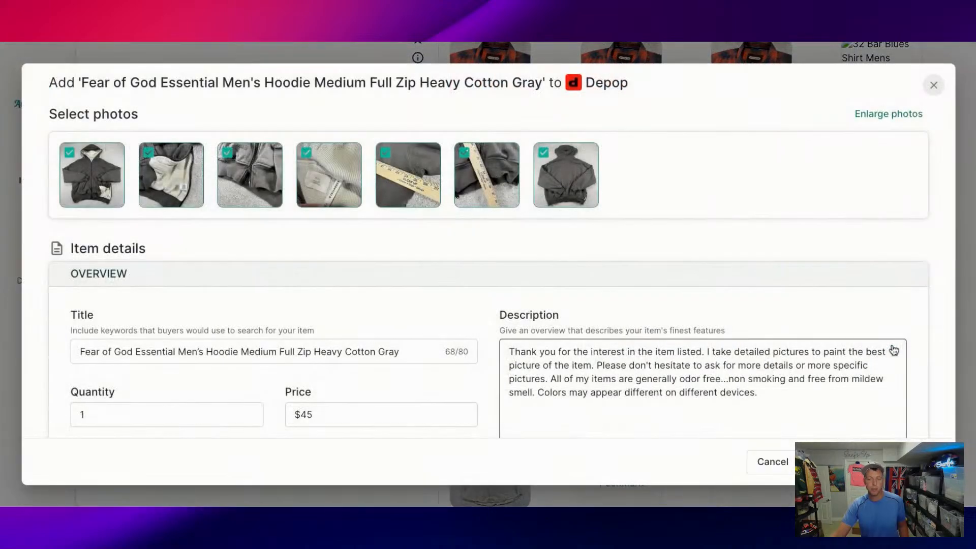
click(868, 462)
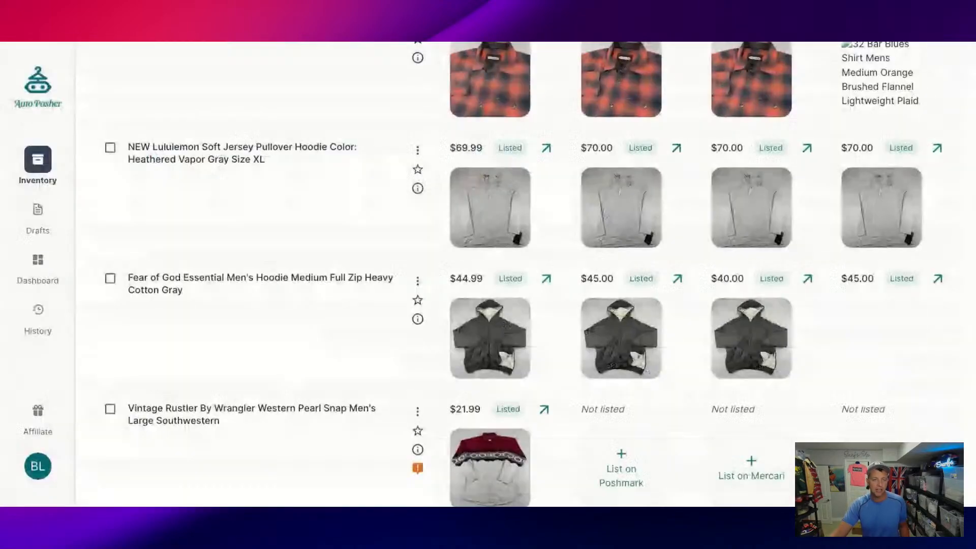
Check the verification notice on the Vintage Rustler western shirt's row and compare it with the crosslisted rows above
scroll(622, 401, down, 2)
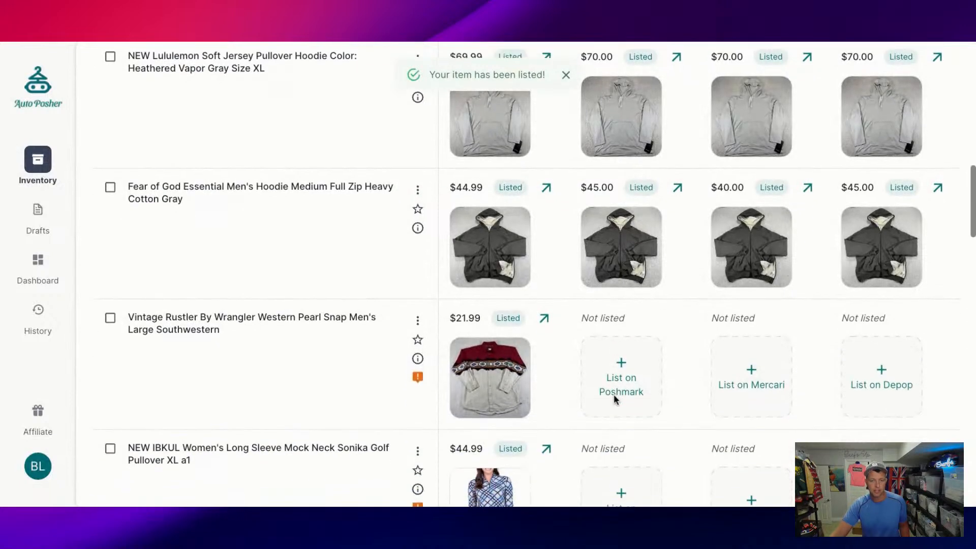
click(417, 377)
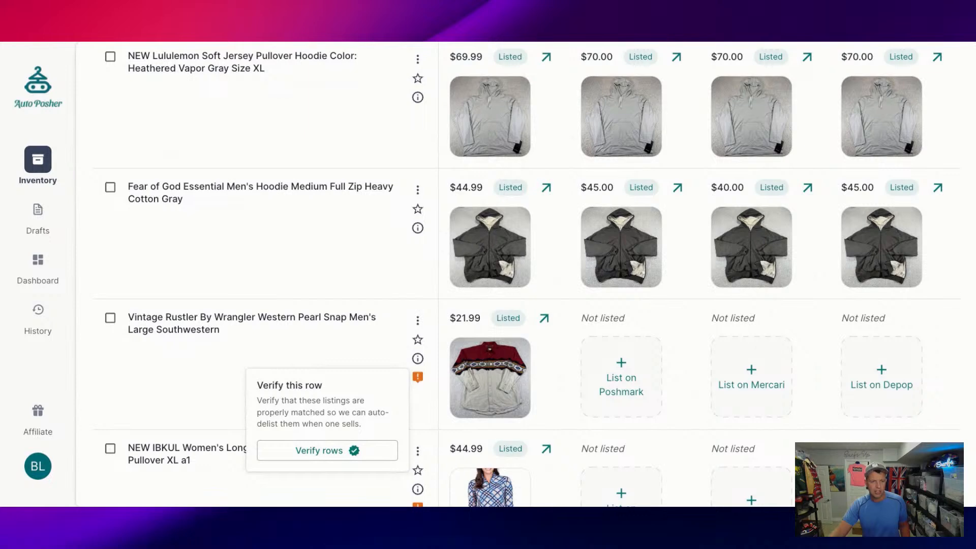
click(377, 349)
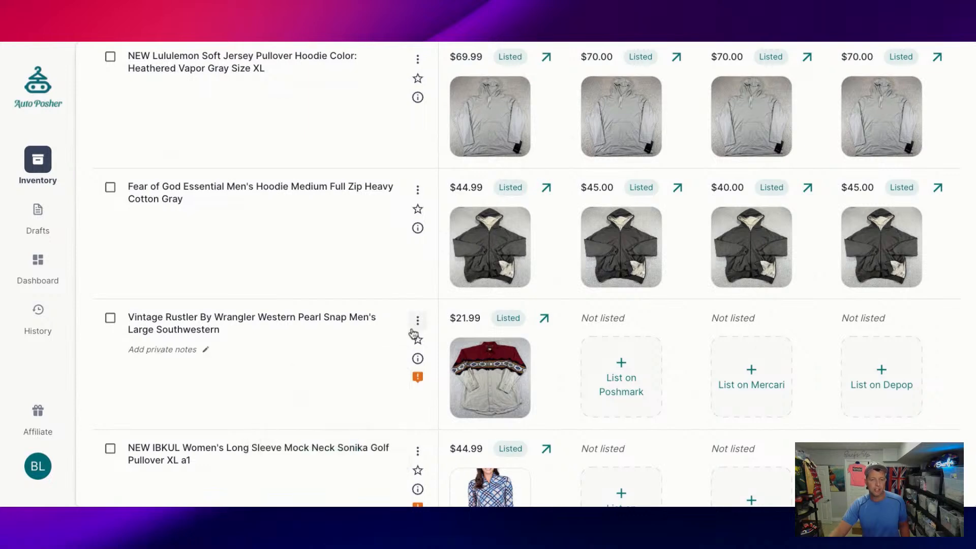
scroll(418, 386, up, 5)
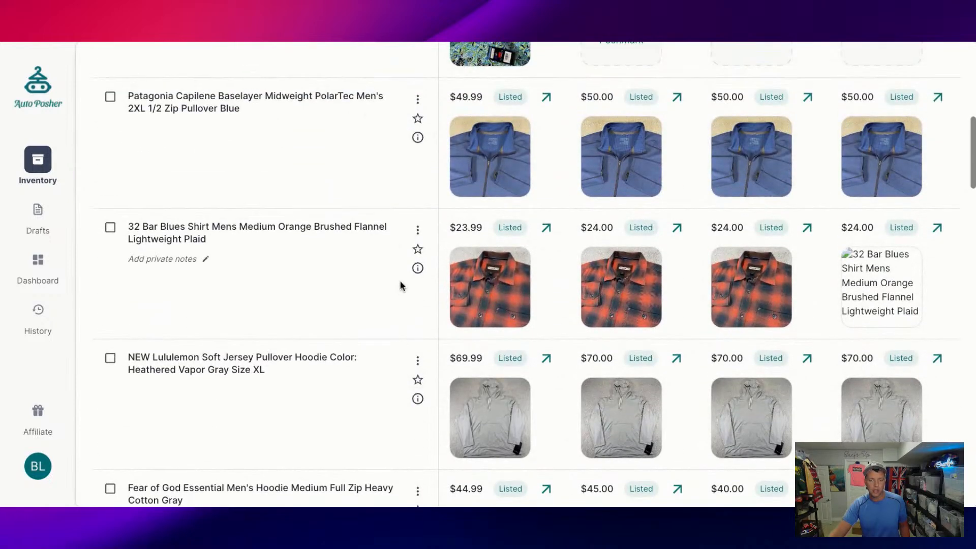
scroll(558, 331, down, 7)
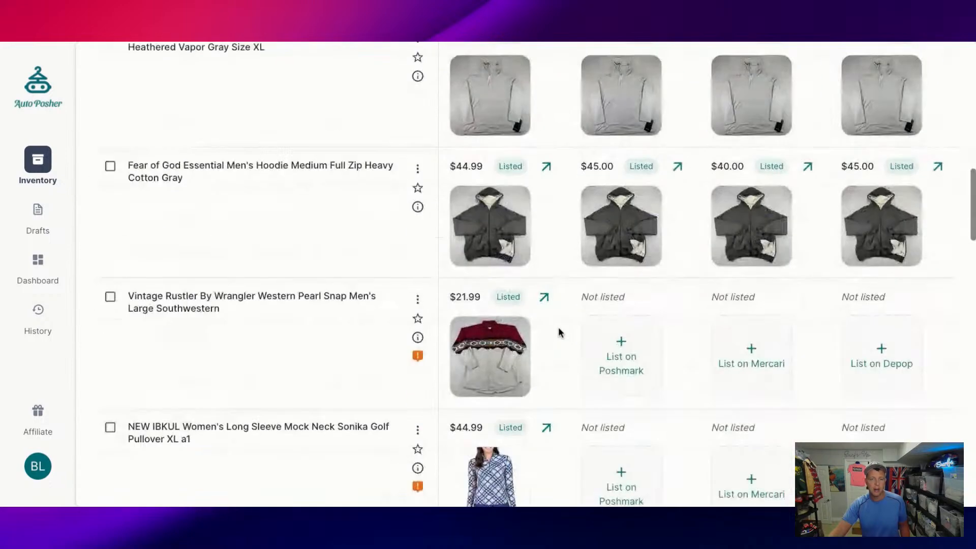
Crosslist the Vintage Rustler western shirt to Poshmark with an original price of $50, and to Mercari and Depop
click(617, 310)
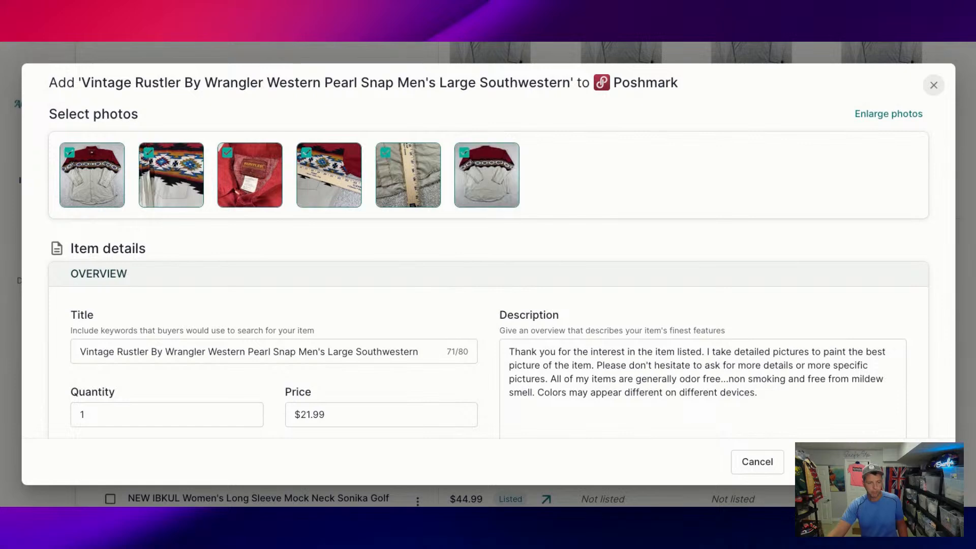
scroll(602, 306, down, 5)
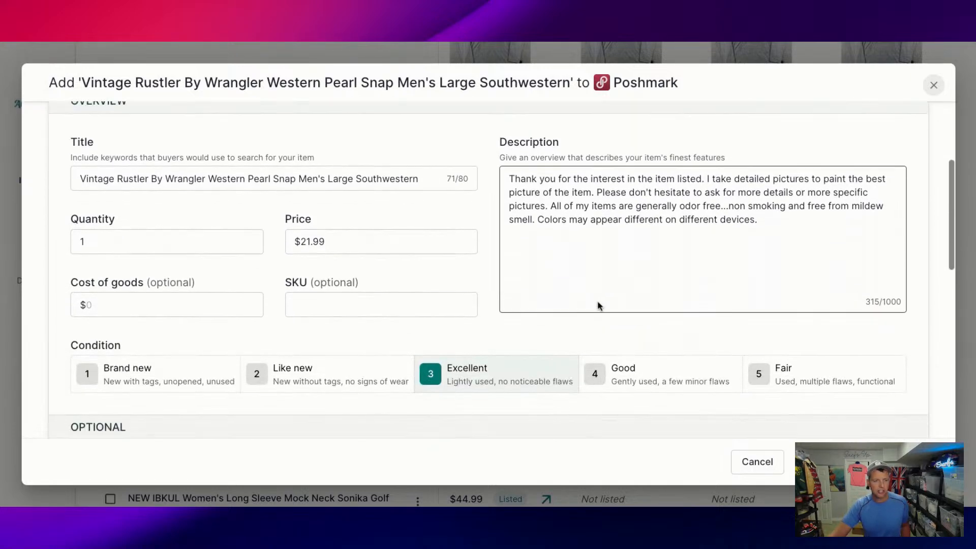
scroll(339, 331, down, 6)
scroll(339, 331, down, 1)
click(176, 387)
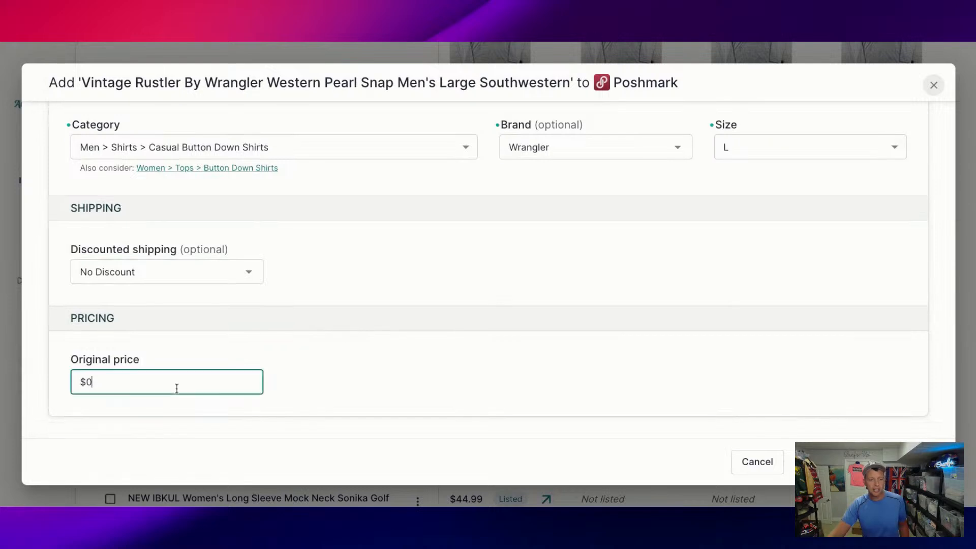
key(BackSpace)
text(50)
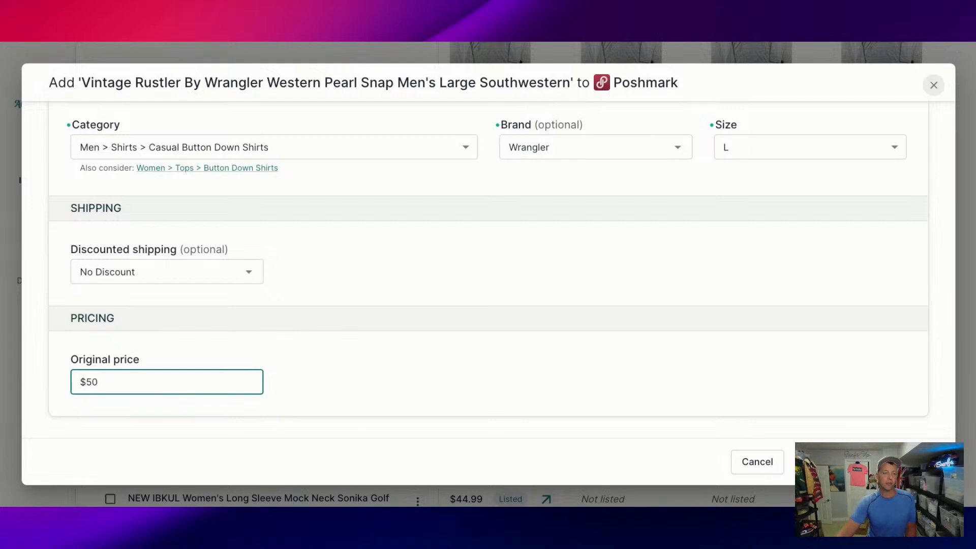
click(861, 461)
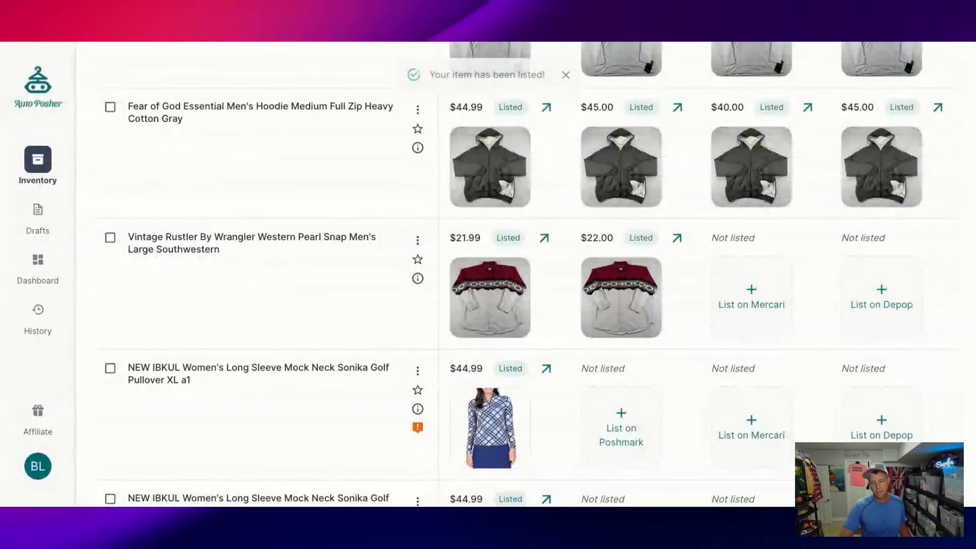
click(749, 280)
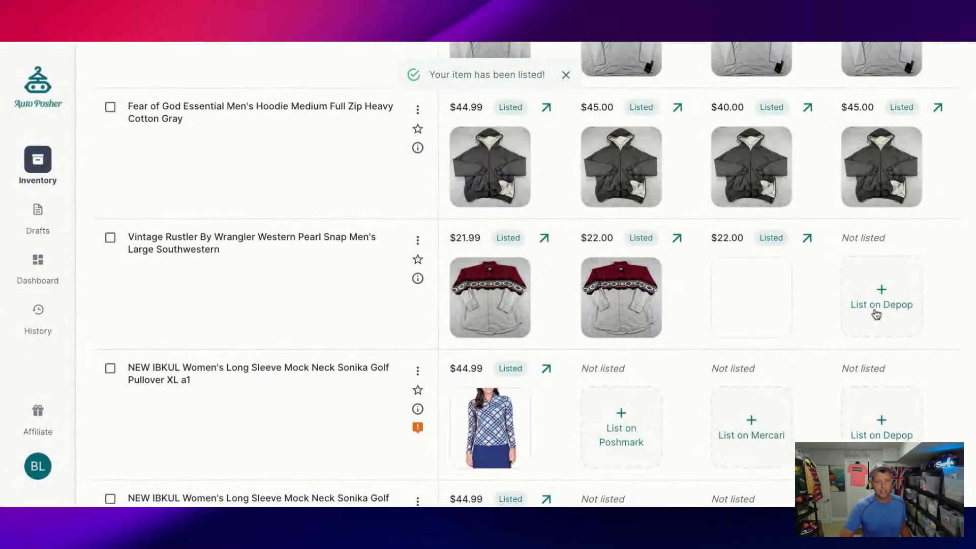
click(882, 295)
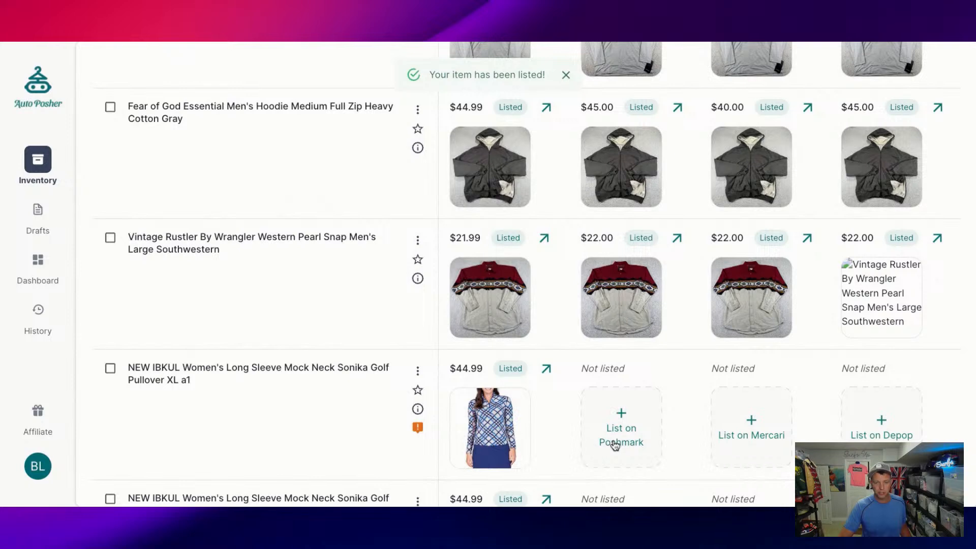
Look through the rest of the inventory for items that still need crosslisting, including the IBKUL golf pullovers in different sizes
scroll(615, 445, down, 2)
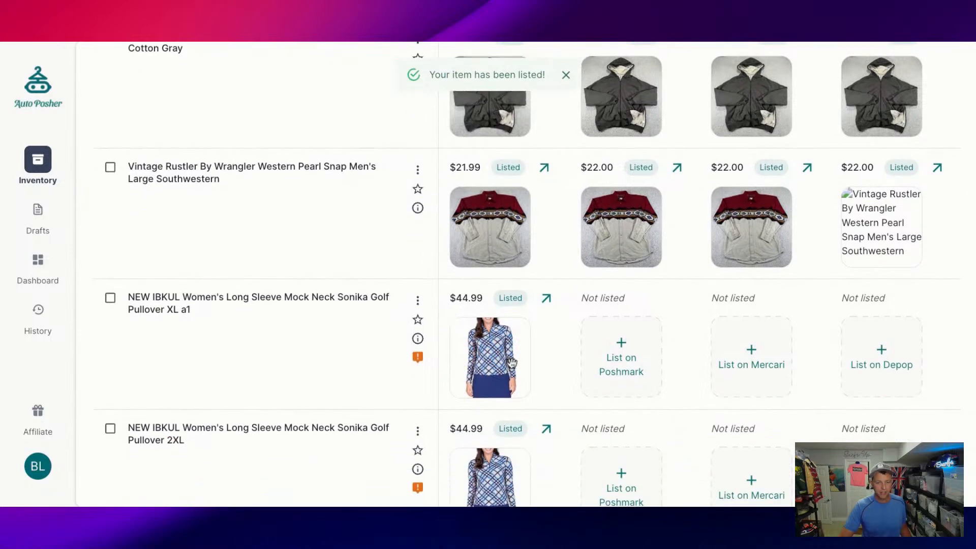
scroll(510, 362, down, 7)
scroll(511, 361, down, 4)
scroll(510, 361, down, 3)
scroll(511, 364, down, 3)
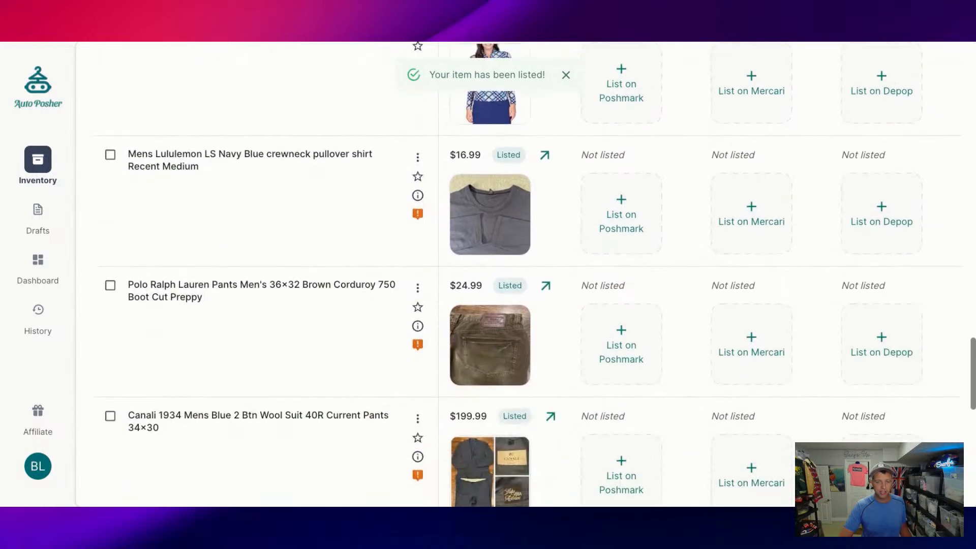
scroll(511, 363, up, 15)
scroll(511, 363, down, 1)
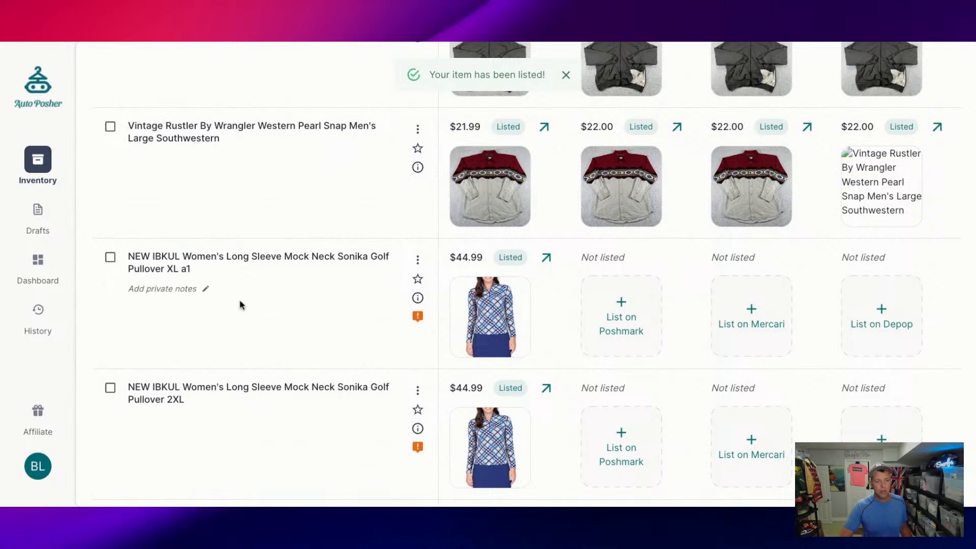
scroll(239, 384, down, 1)
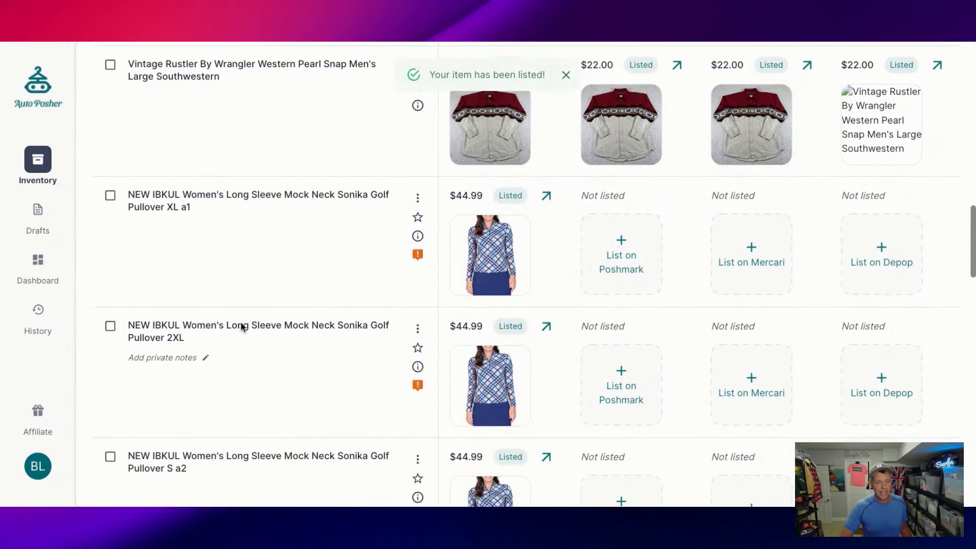
Crosslist the NEW IBKUL Sonika Golf Pullover XL a1 to Poshmark, Mercari and Depop
scroll(261, 458, down, 4)
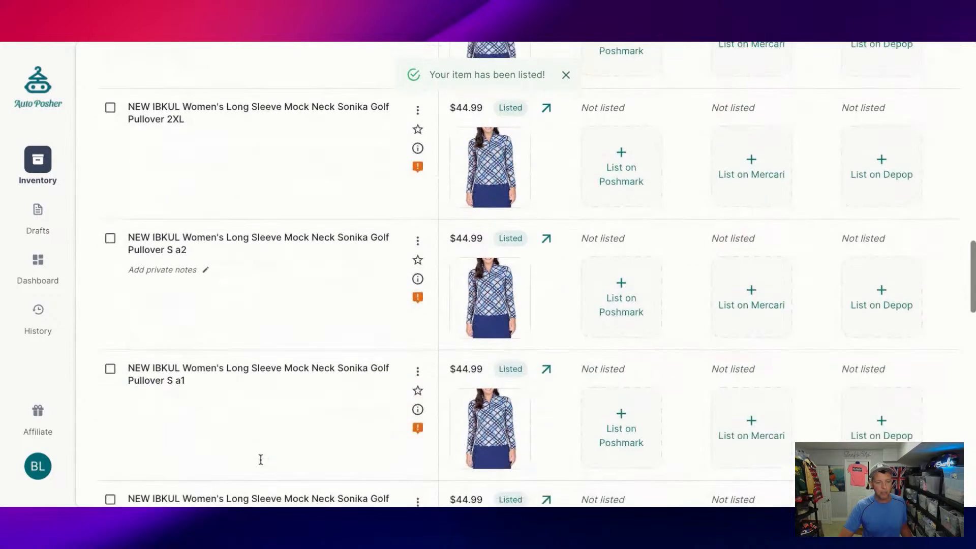
scroll(261, 459, up, 7)
scroll(261, 459, down, 2)
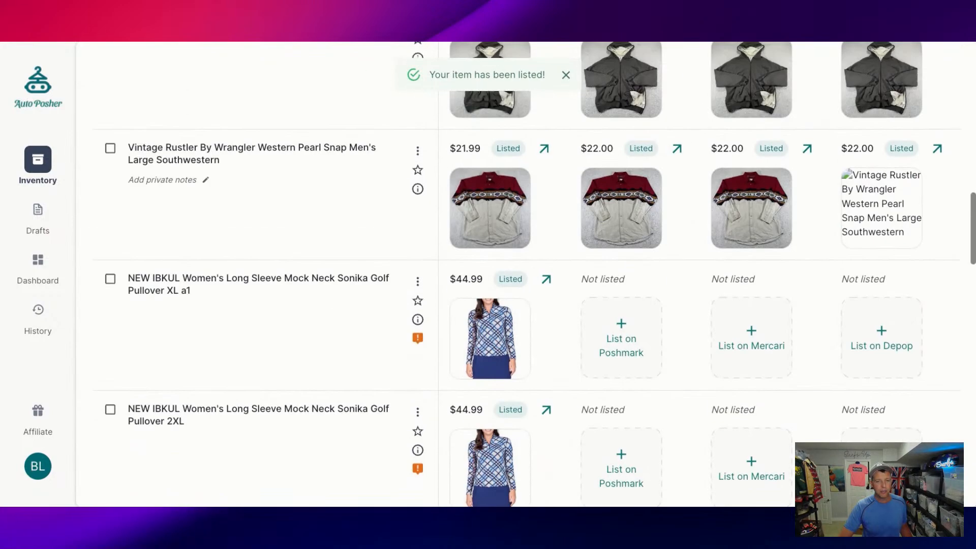
scroll(257, 427, down, 2)
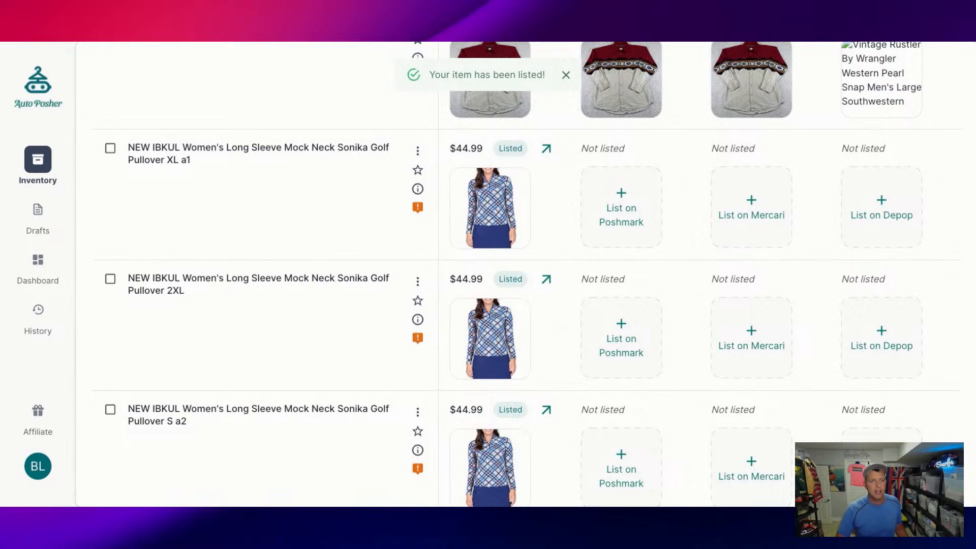
click(637, 208)
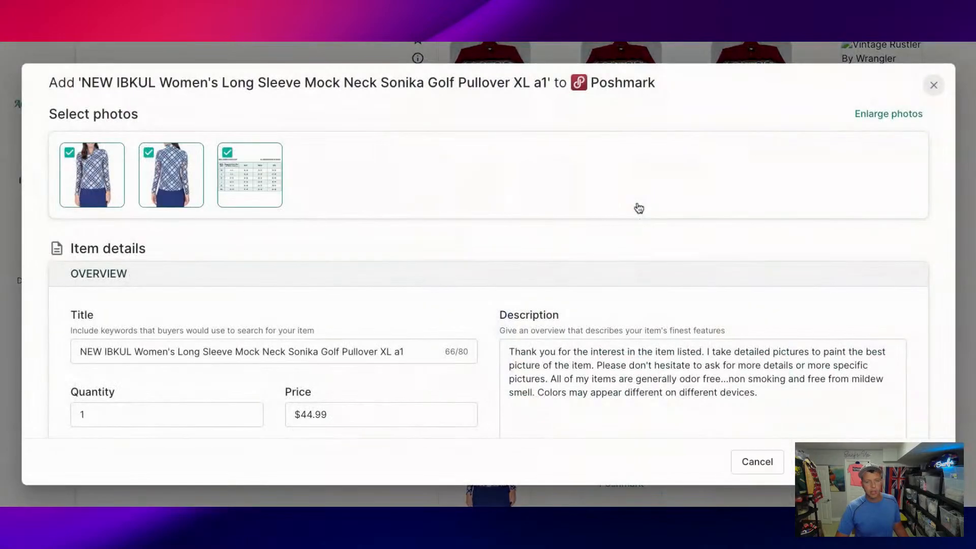
click(858, 462)
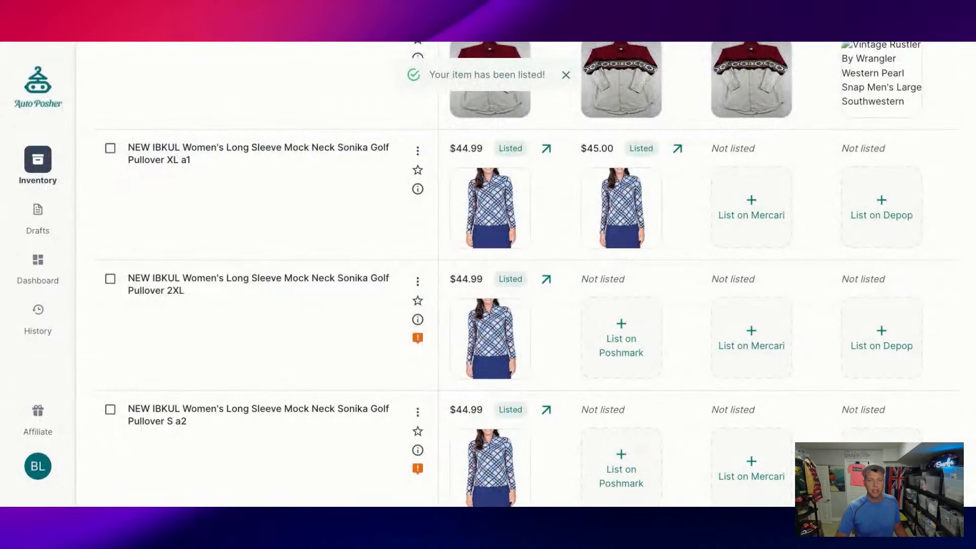
click(764, 214)
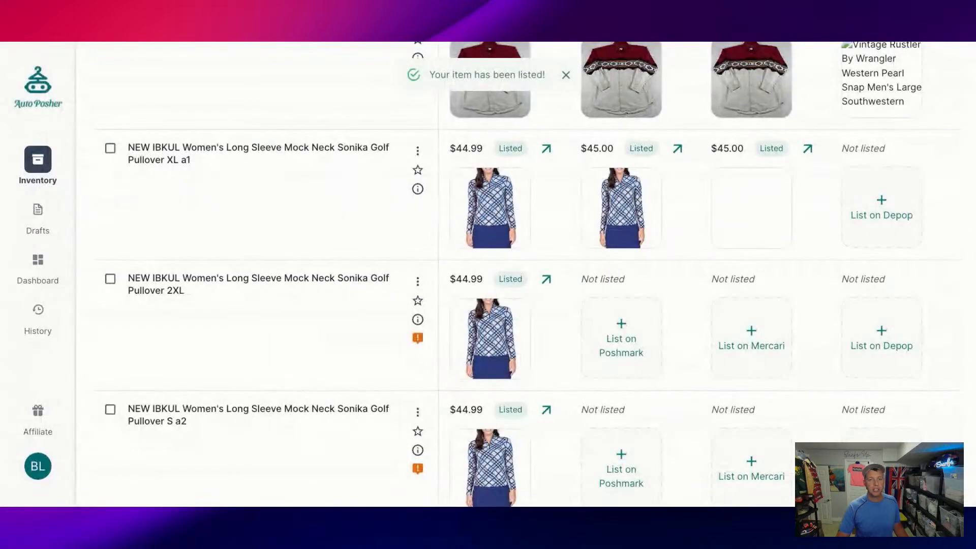
click(881, 212)
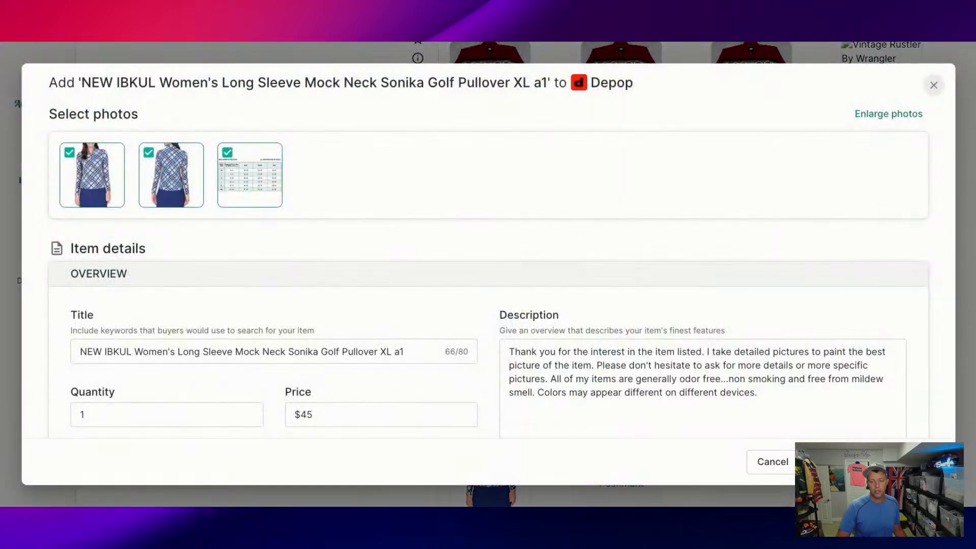
click(866, 461)
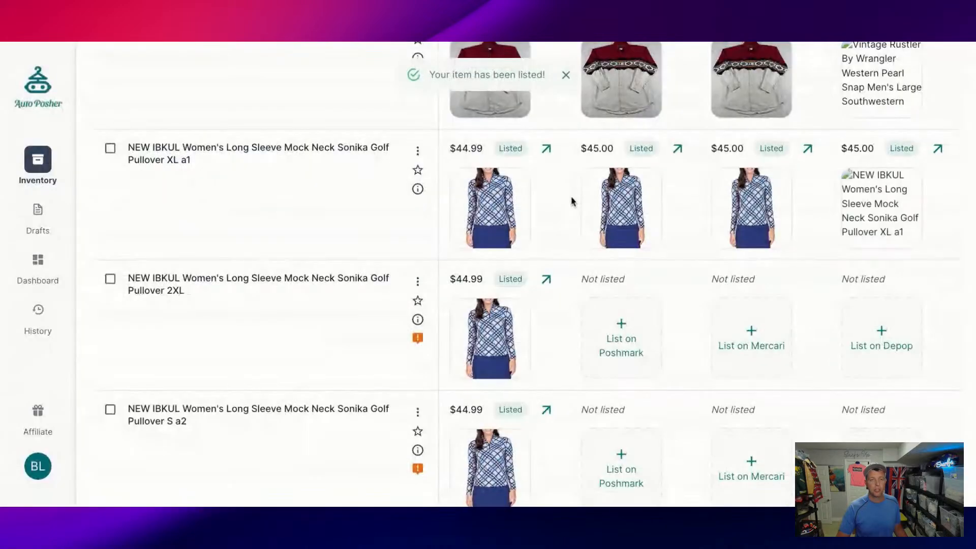
Crosslist the NEW IBKUL Sonika Golf Pullover in size 2XL to Poshmark, Mercari and Depop
click(626, 344)
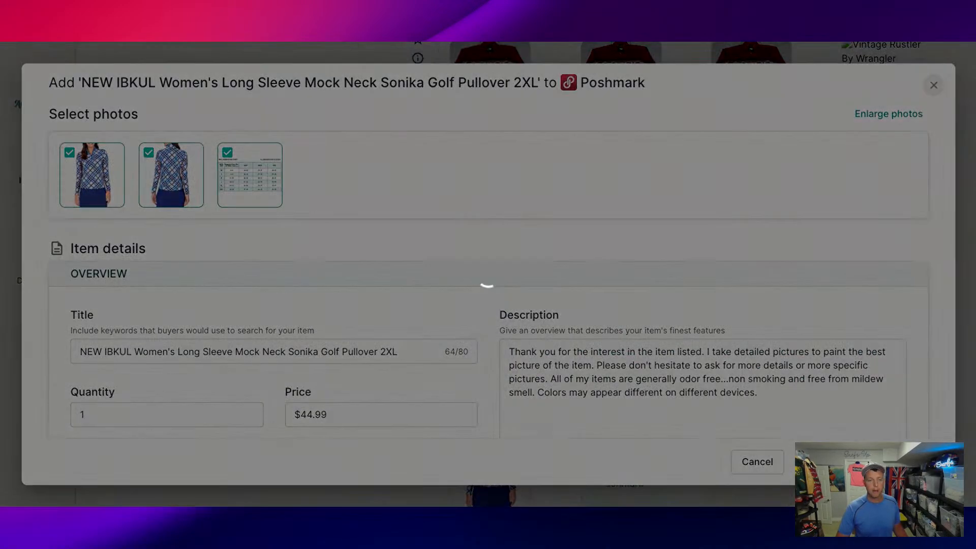
click(867, 461)
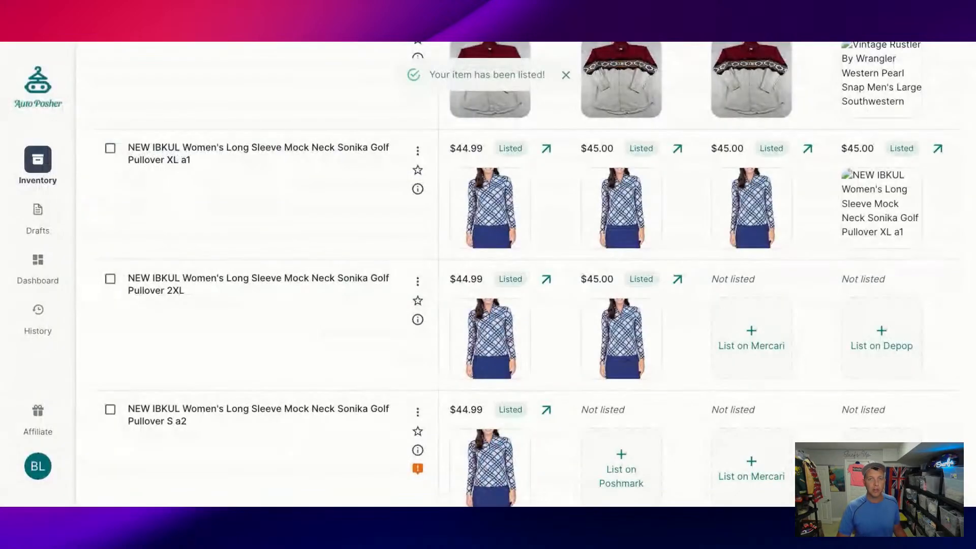
click(742, 345)
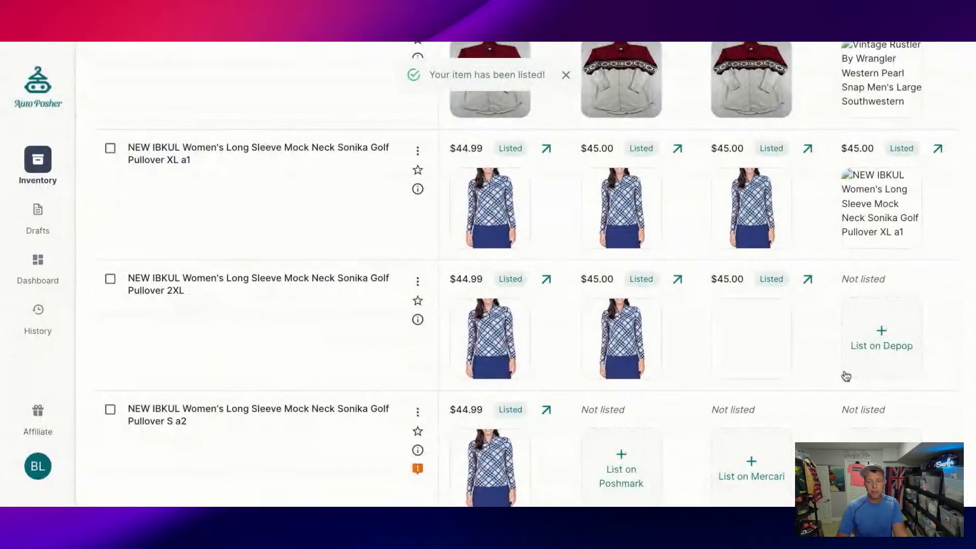
click(895, 337)
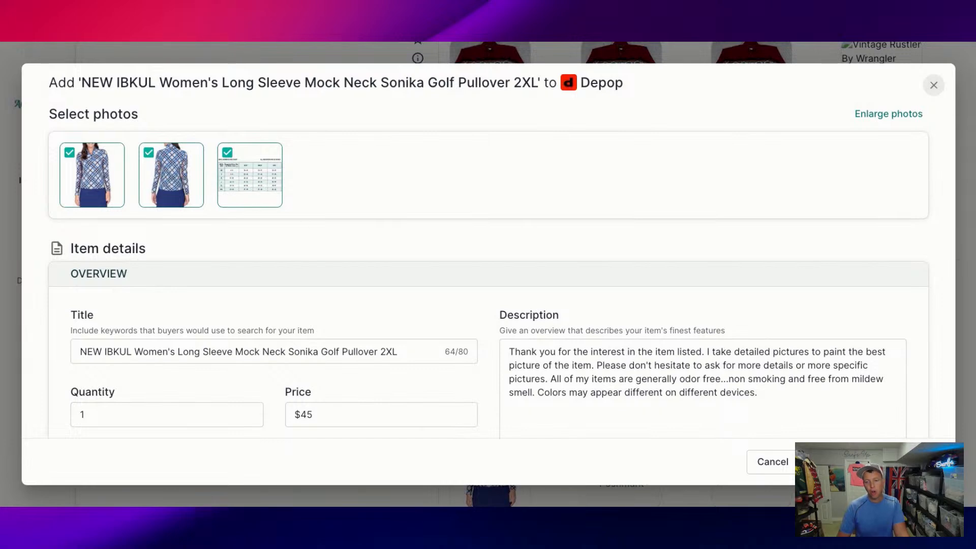
click(866, 462)
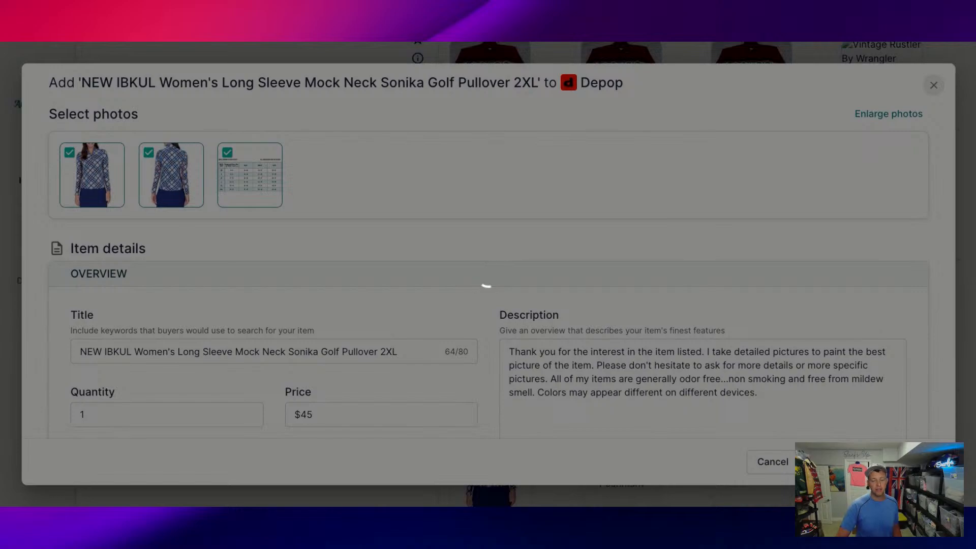
Crosslist the NEW IBKUL Marissa women's small mock neck sunshirt near the start of the inventory to Poshmark, Mercari and Depop
scroll(526, 274, up, 5)
scroll(484, 328, up, 12)
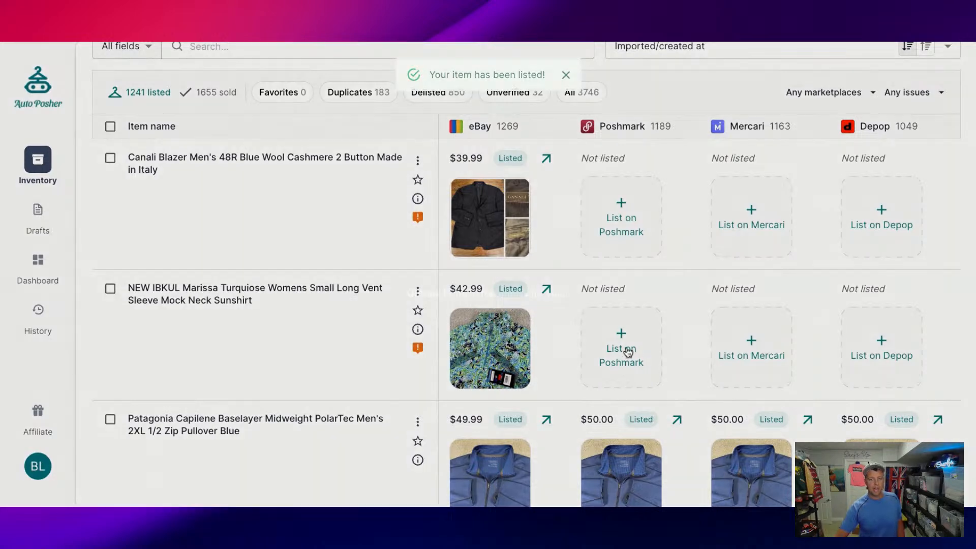
click(627, 350)
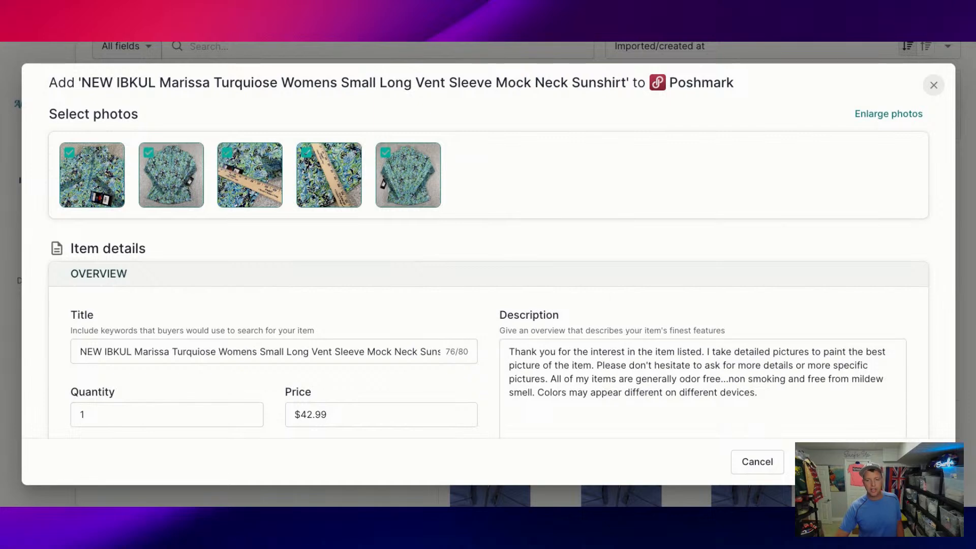
click(860, 462)
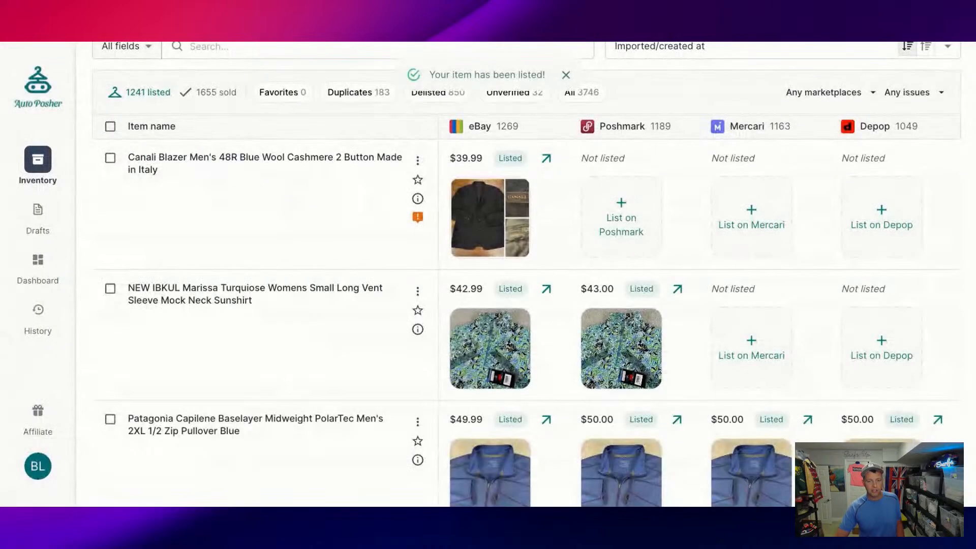
click(745, 353)
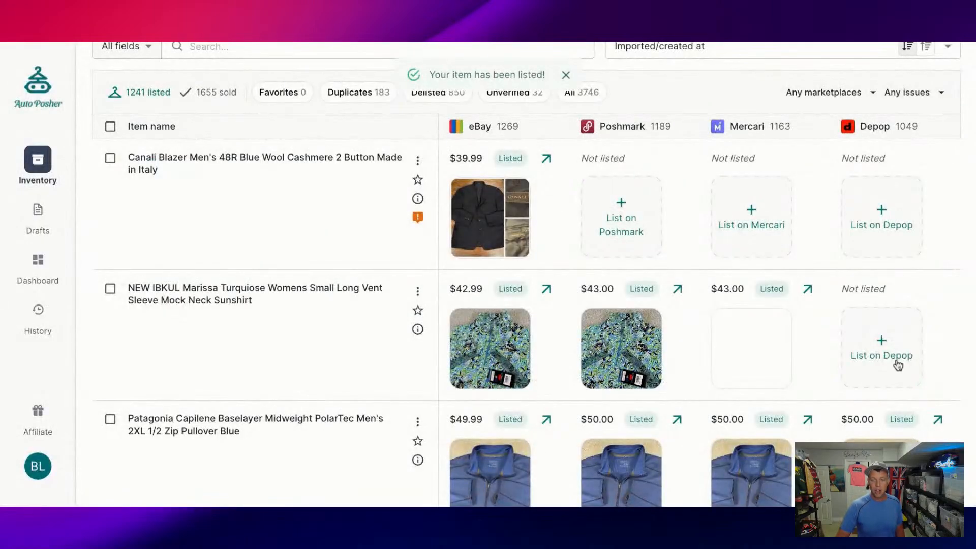
click(890, 352)
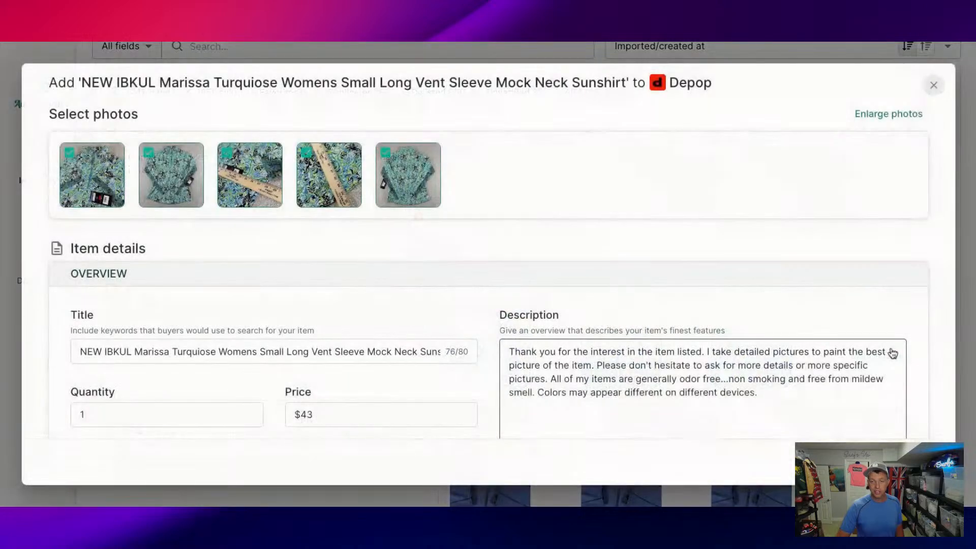
click(880, 461)
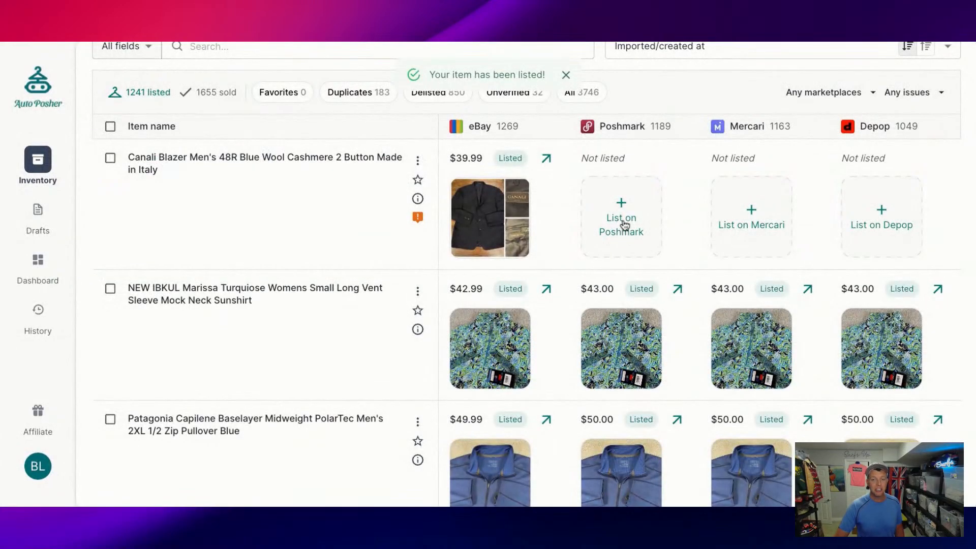
Crosslist the Canali men's wool cashmere blazer to Poshmark with size 48R, and to Mercari
click(622, 224)
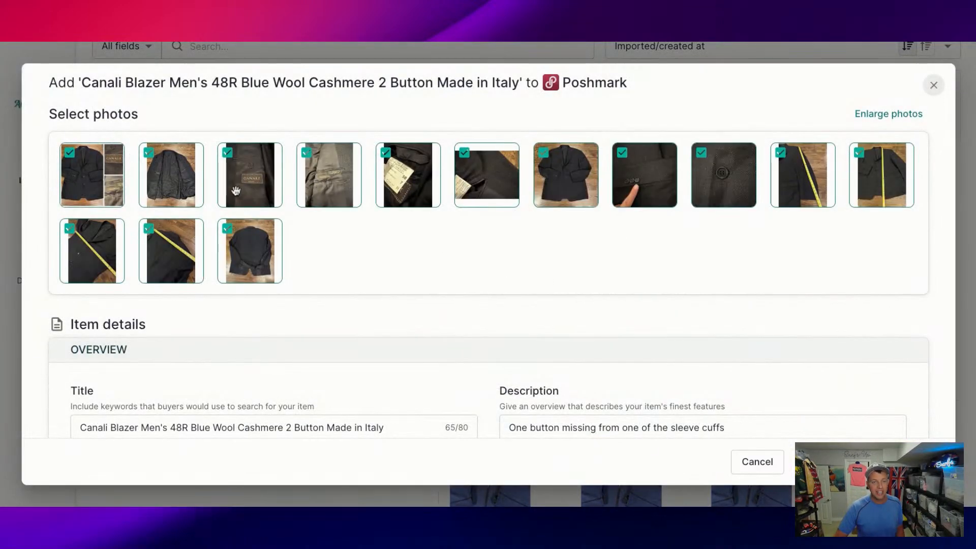
scroll(648, 235, down, 2)
scroll(648, 236, down, 5)
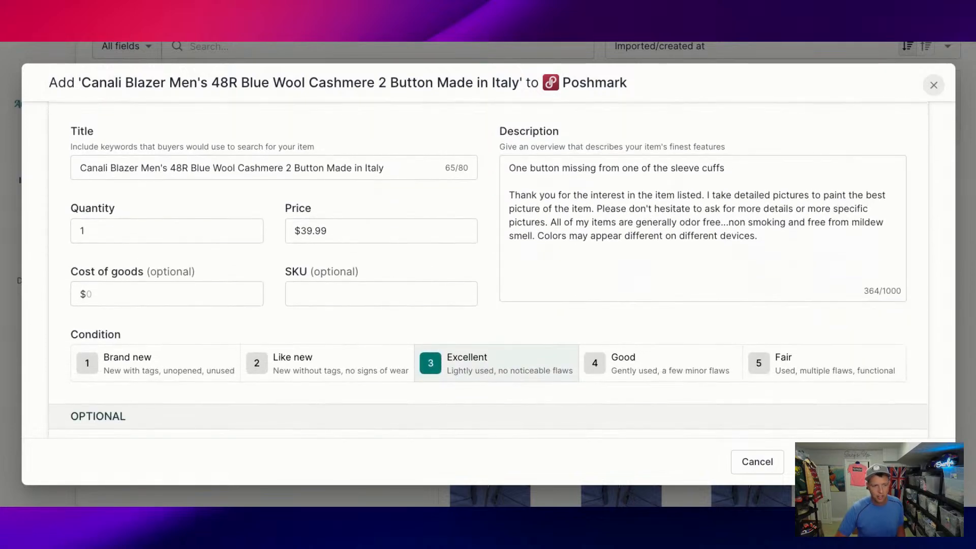
scroll(841, 360, down, 4)
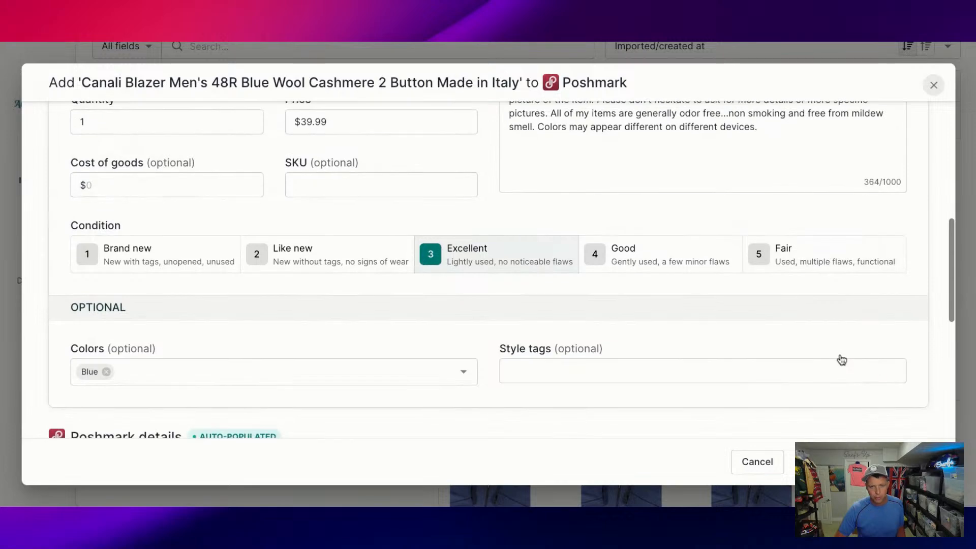
scroll(841, 360, down, 6)
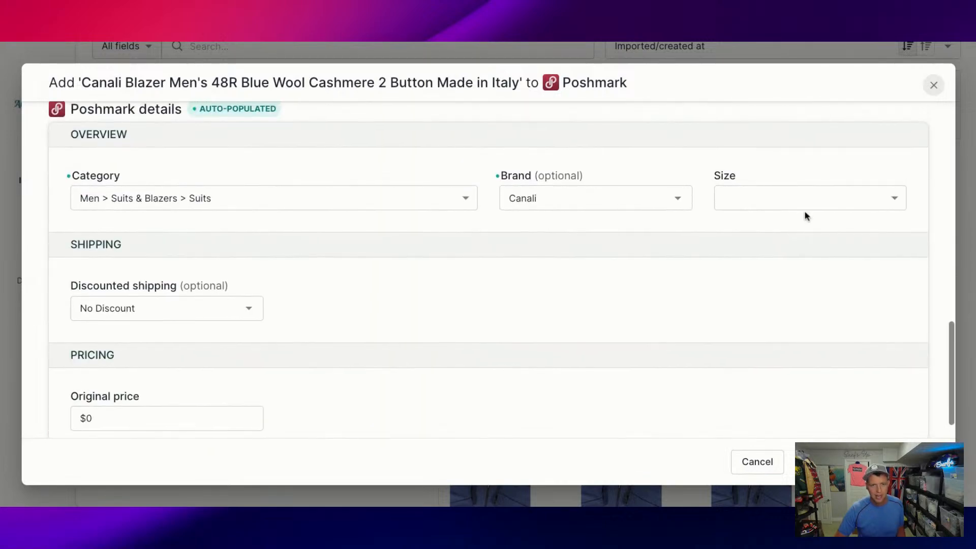
click(815, 198)
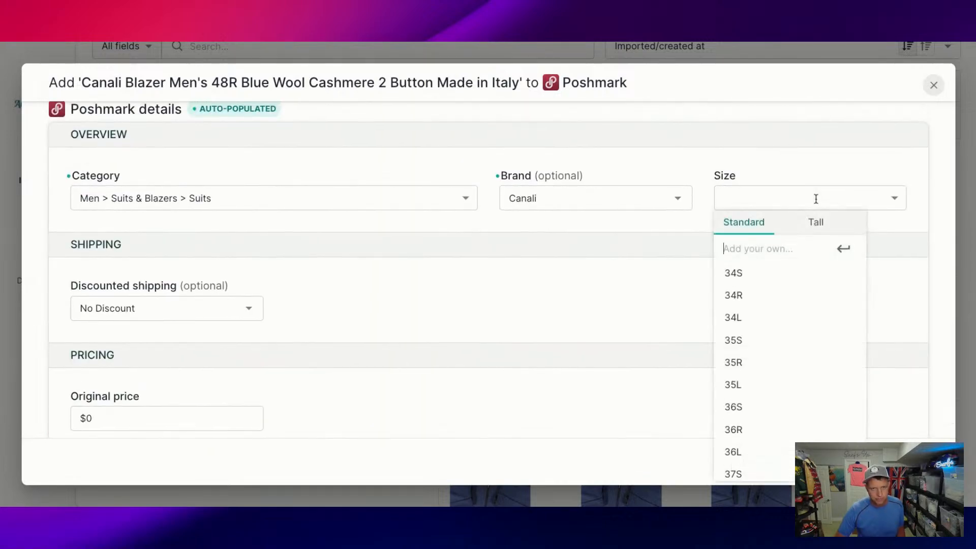
scroll(837, 375, down, 10)
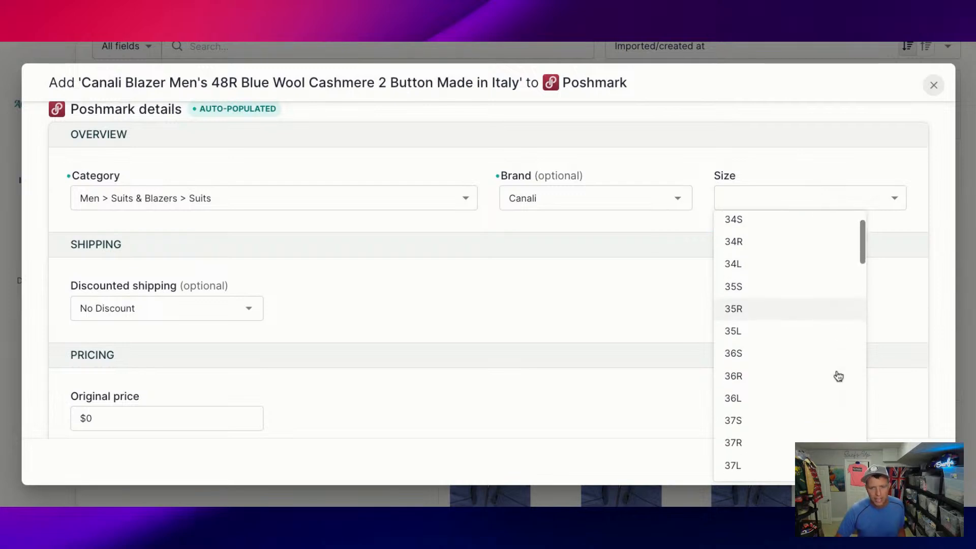
scroll(838, 376, down, 10)
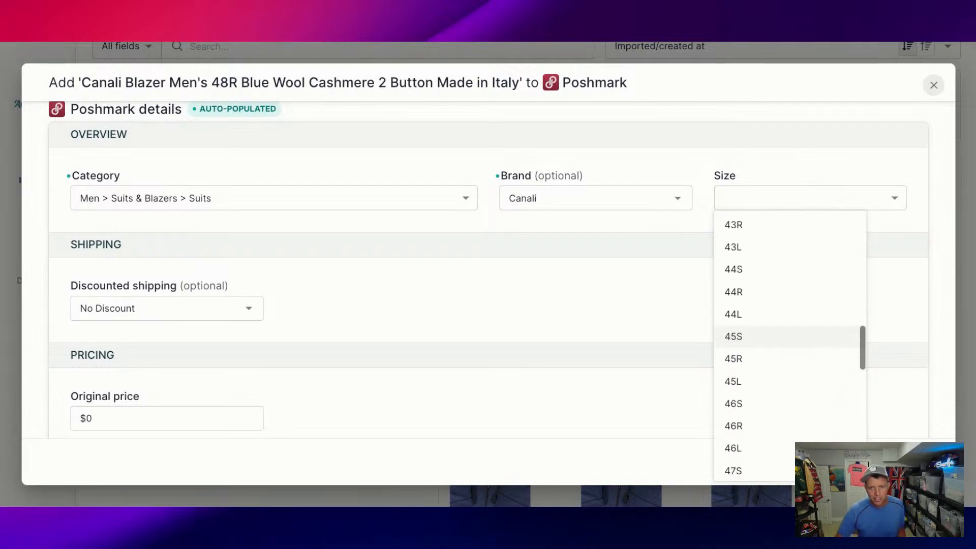
scroll(823, 229, up, 2)
click(807, 250)
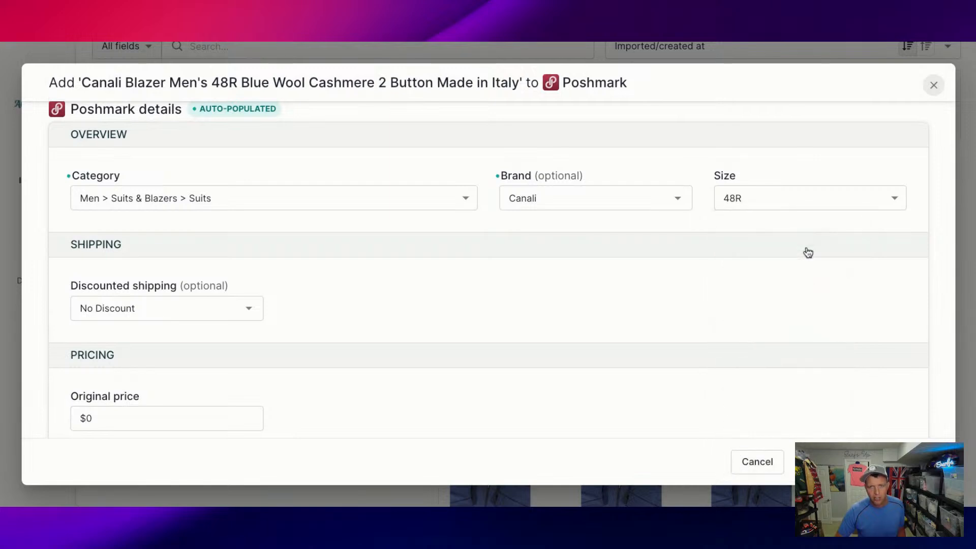
click(859, 461)
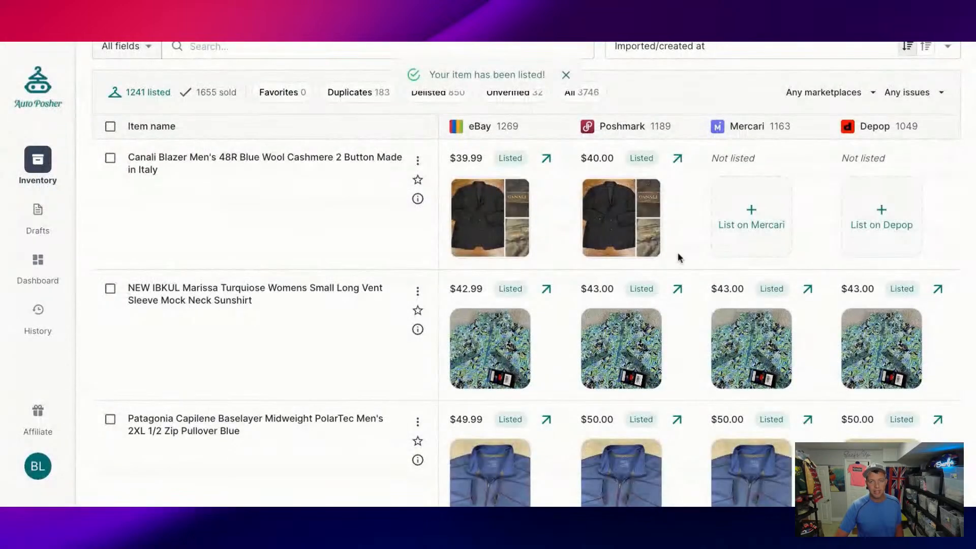
click(752, 213)
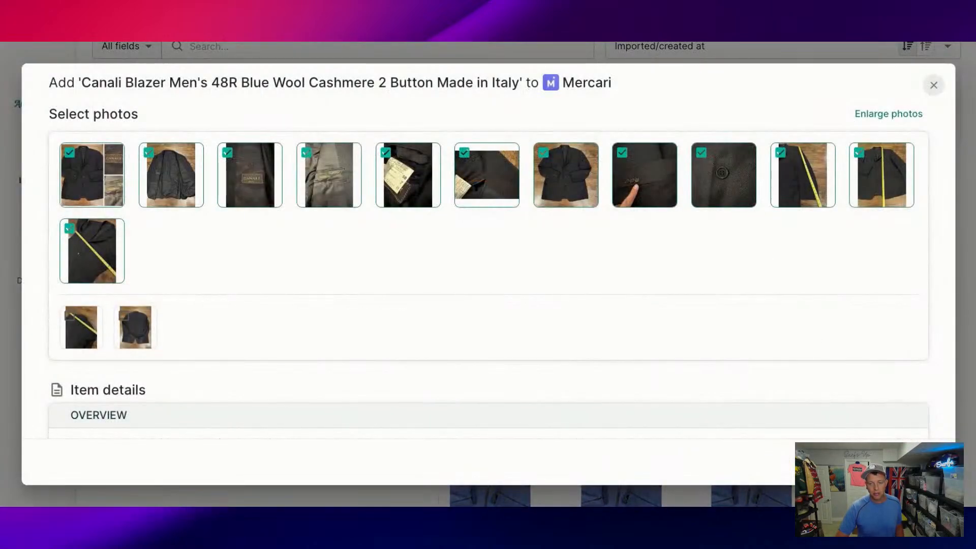
click(865, 461)
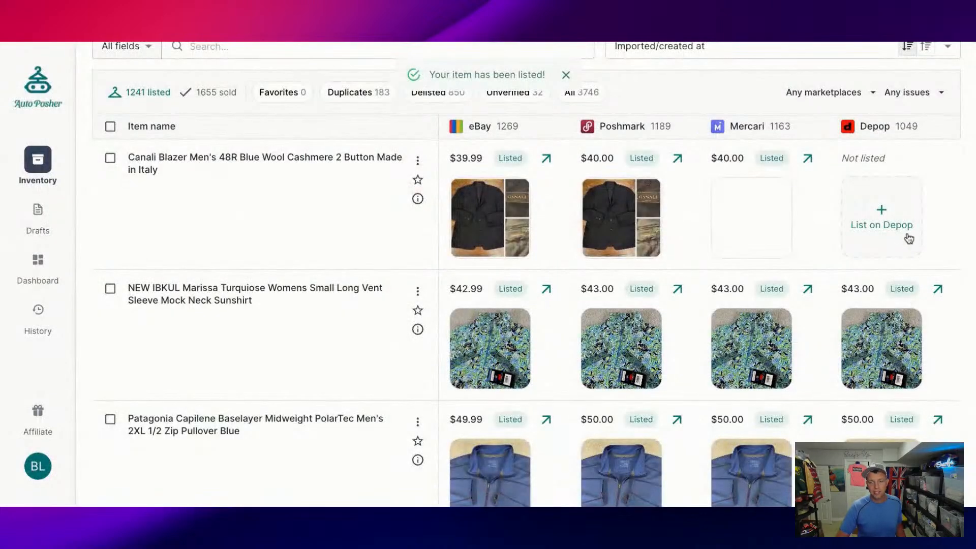
List the Canali men's 48R wool cashmere blazer on Depop, filling in its missing size
click(910, 242)
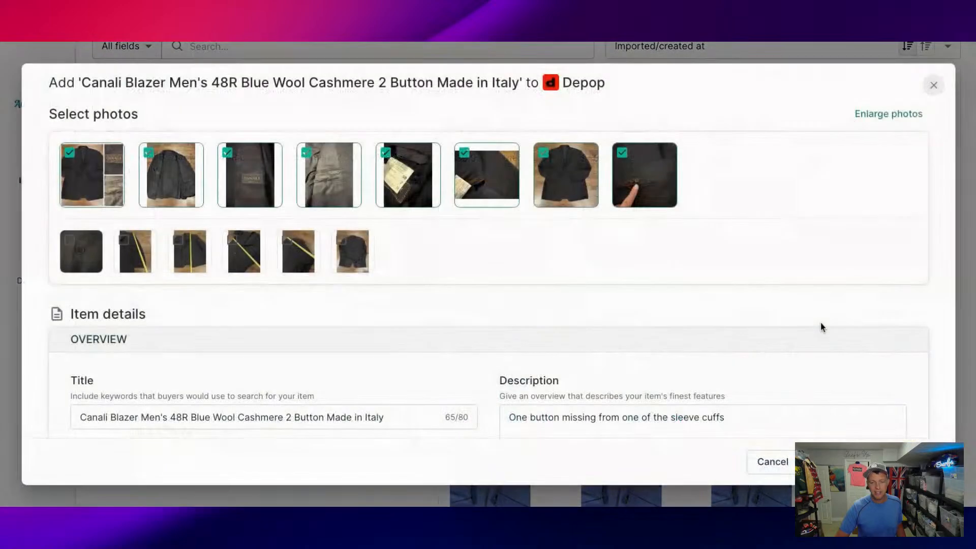
scroll(821, 327, down, 12)
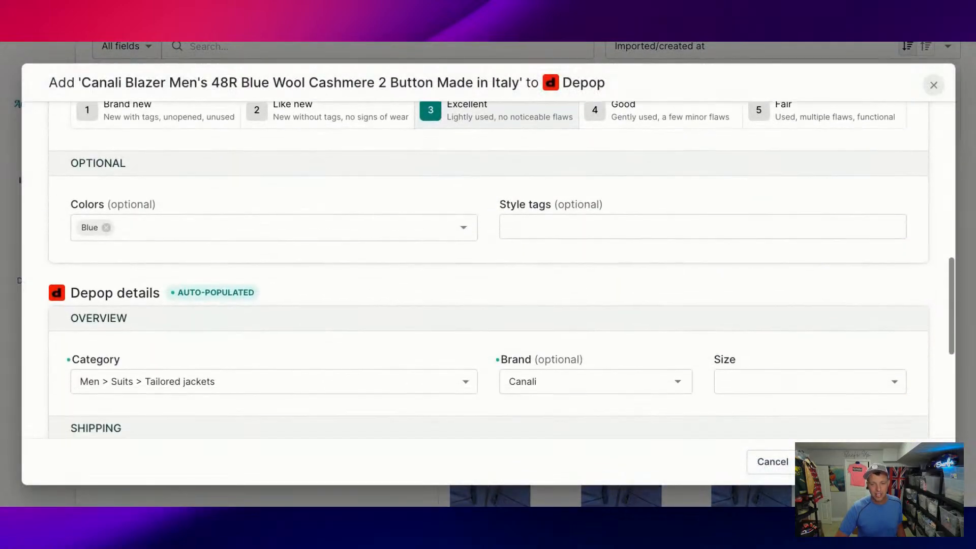
scroll(820, 350, down, 1)
click(820, 350)
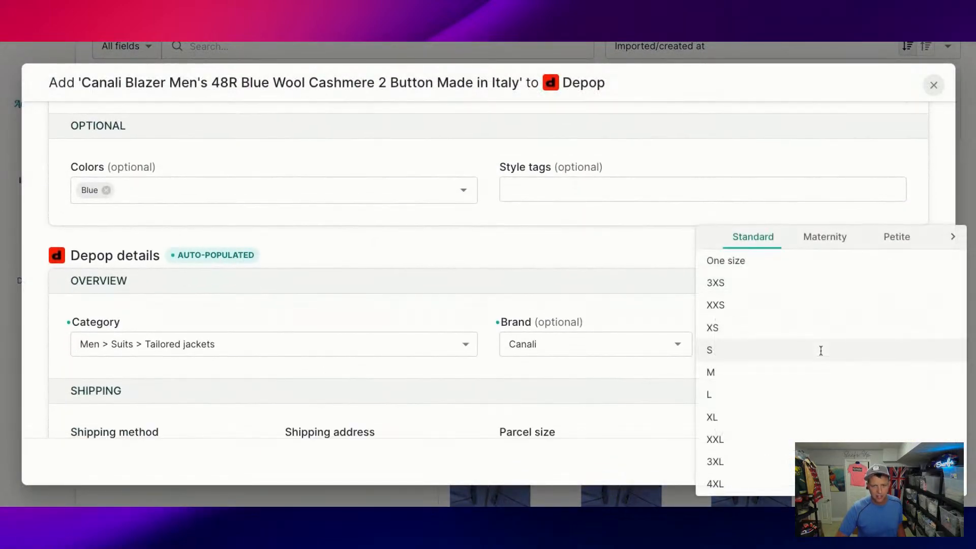
scroll(821, 350, down, 3)
scroll(821, 350, up, 3)
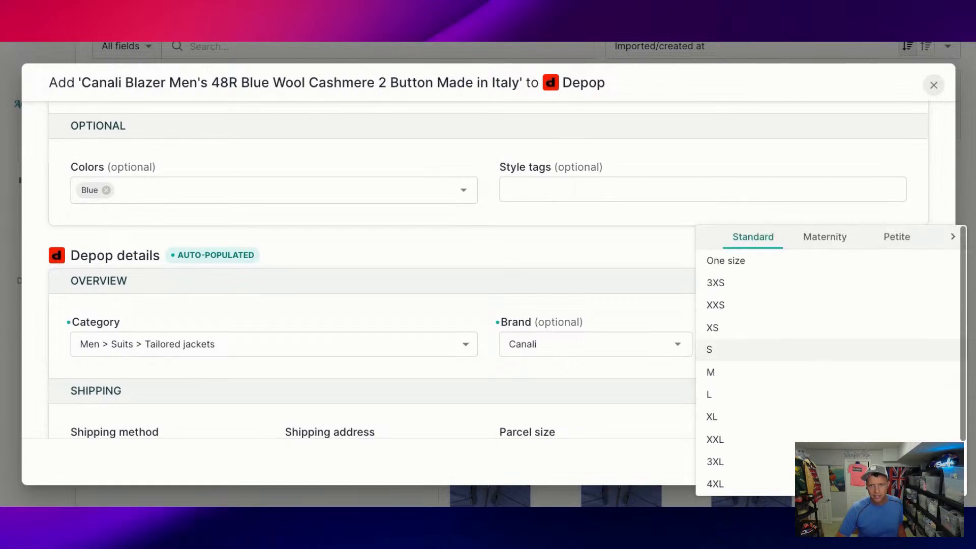
click(844, 245)
click(765, 232)
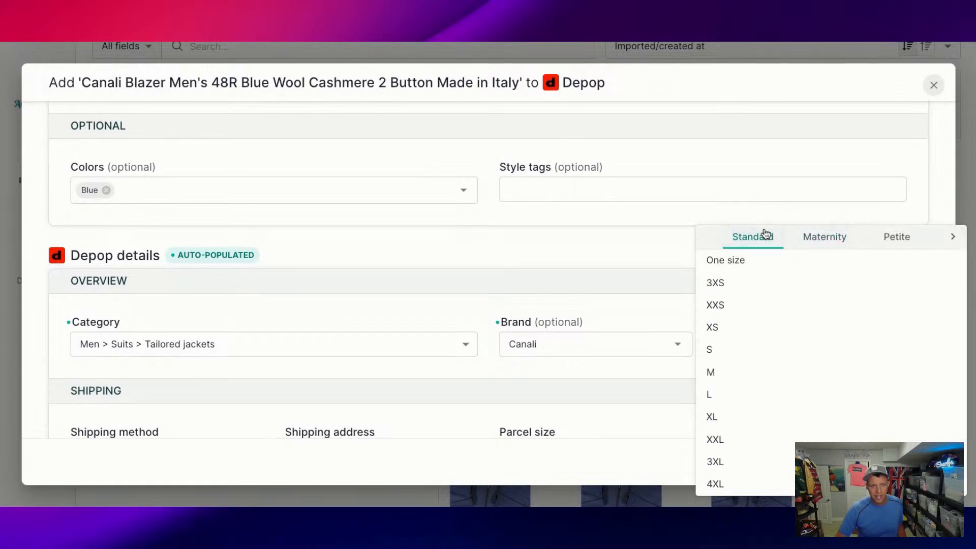
scroll(760, 389, down, 3)
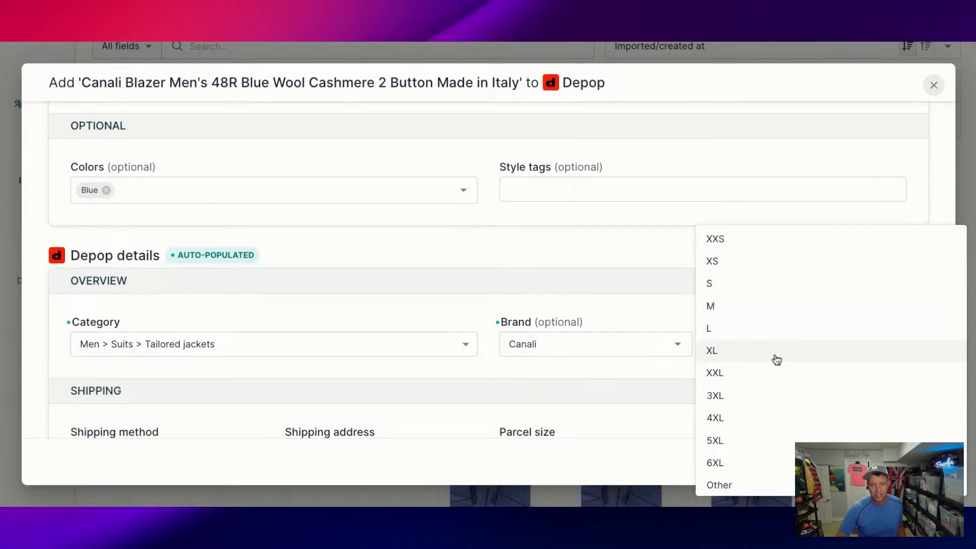
click(777, 338)
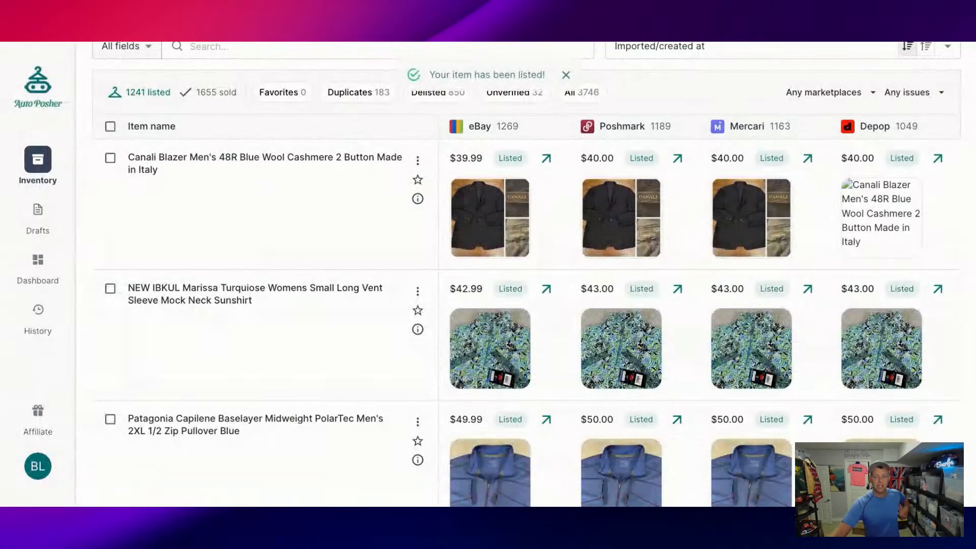
Look through the inventory to compare which items are listed on all marketplaces and which are only on eBay
scroll(526, 285, down, 1)
scroll(526, 284, down, 15)
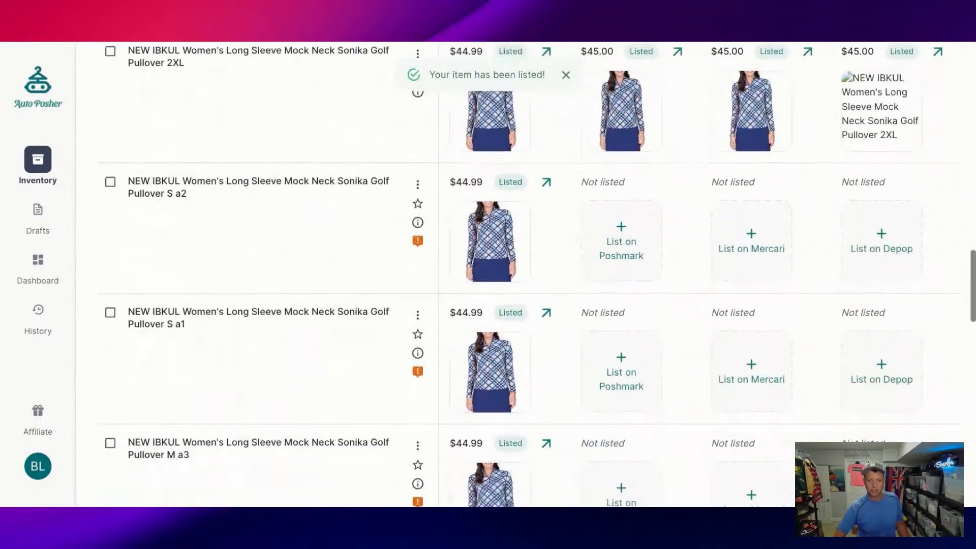
scroll(567, 44, up, 1)
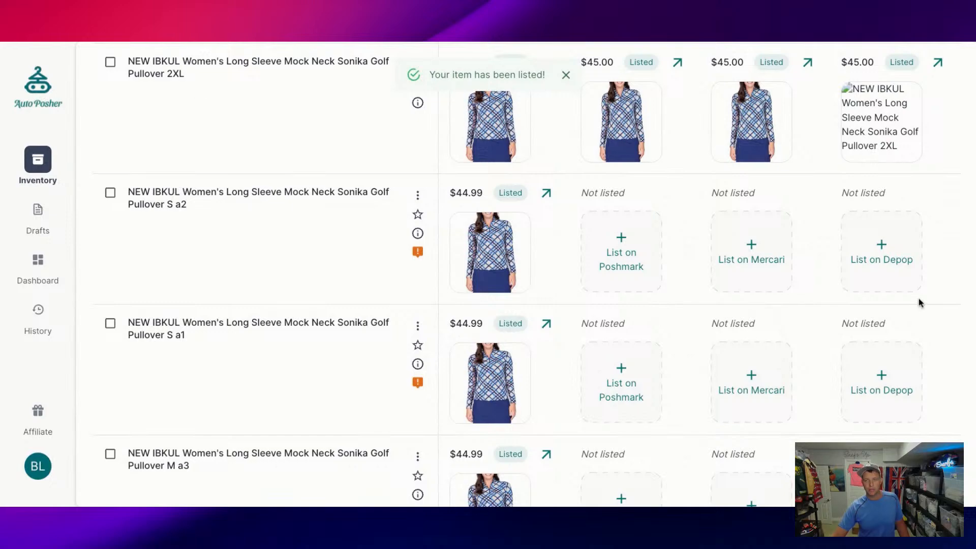
scroll(918, 303, up, 5)
scroll(918, 303, up, 5)
scroll(918, 303, up, 10)
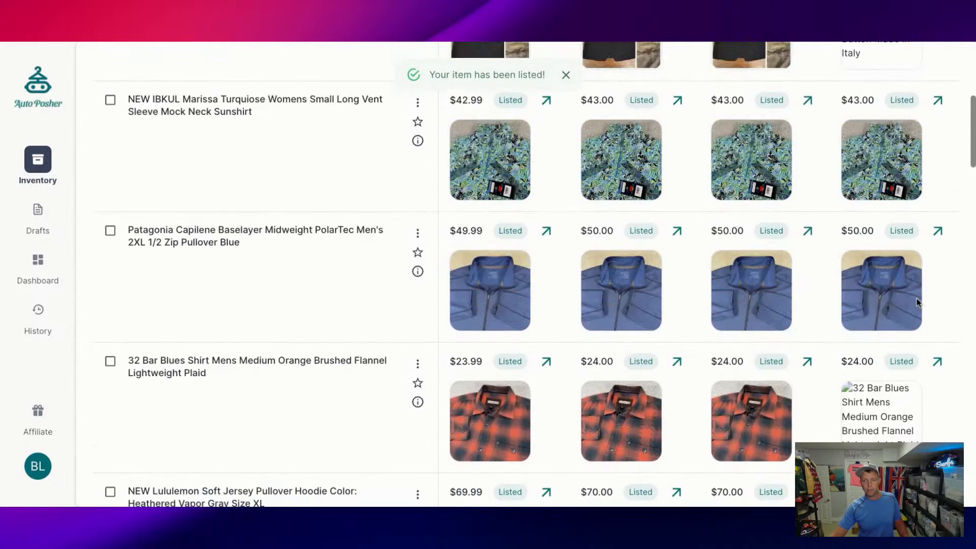
scroll(917, 303, up, 3)
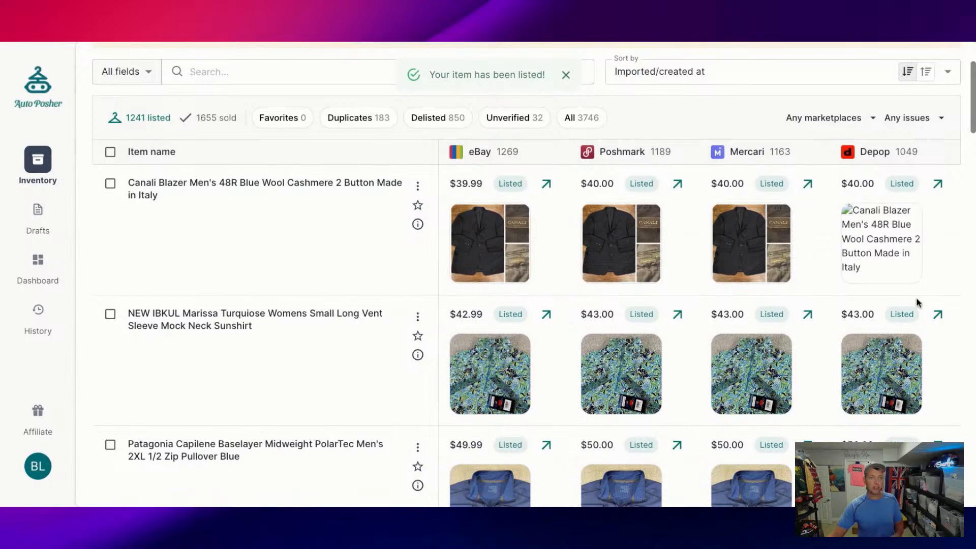
scroll(917, 302, up, 4)
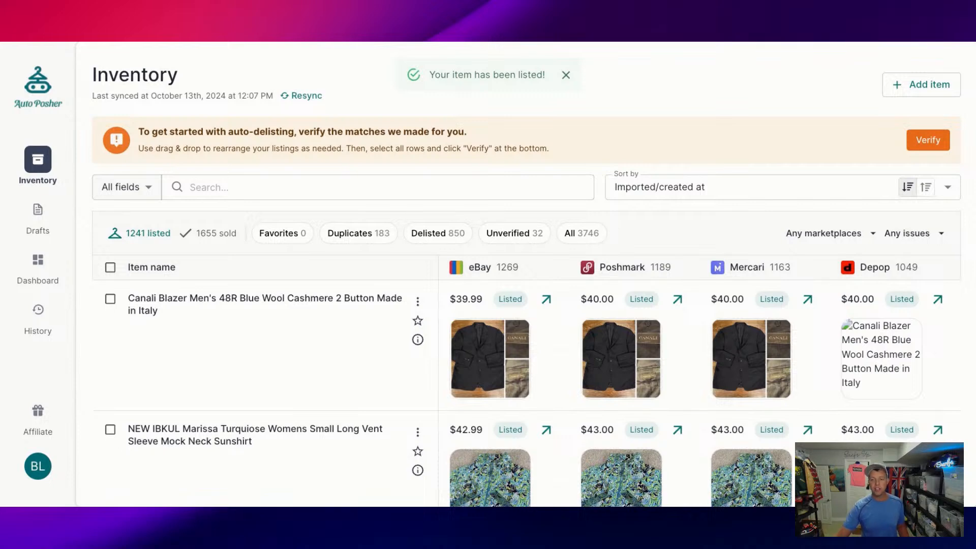
Crosslist the NEW IBKUL Sonika Golf Pullover S a2 to Poshmark, Mercari and Depop
scroll(508, 274, down, 8)
scroll(518, 275, down, 1)
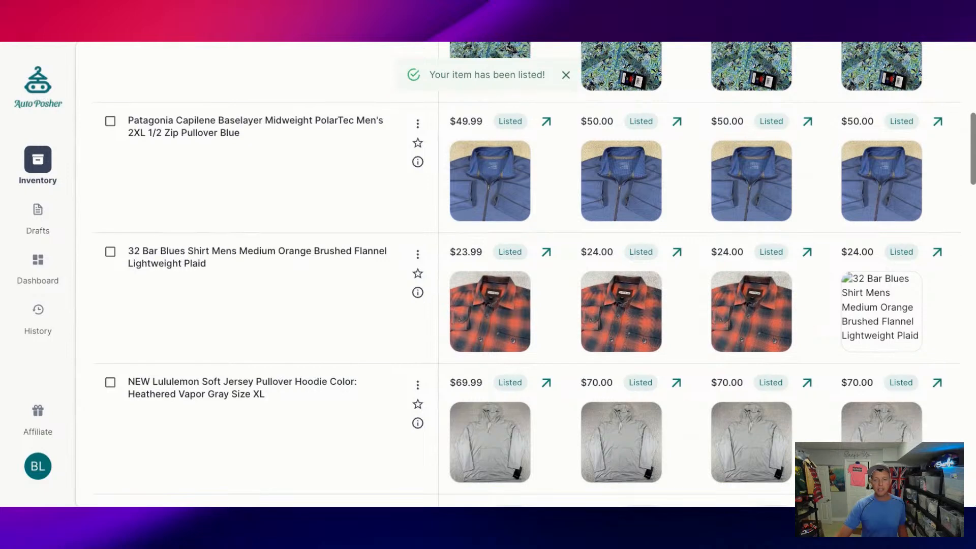
scroll(919, 315, down, 10)
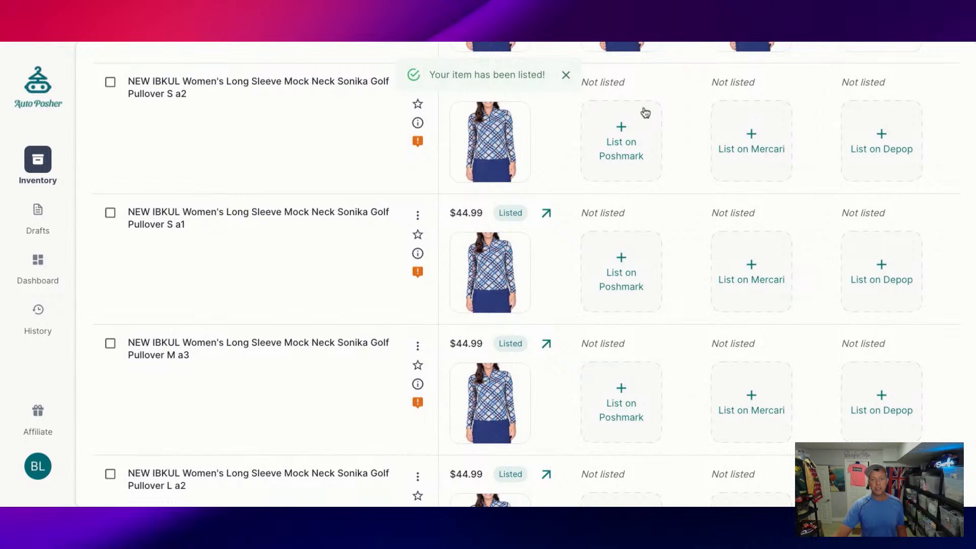
click(629, 134)
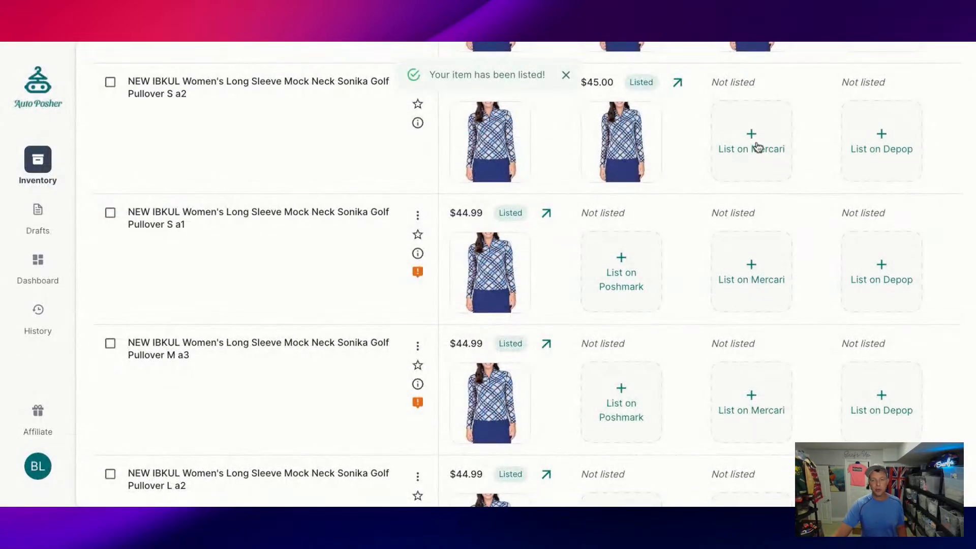
click(756, 147)
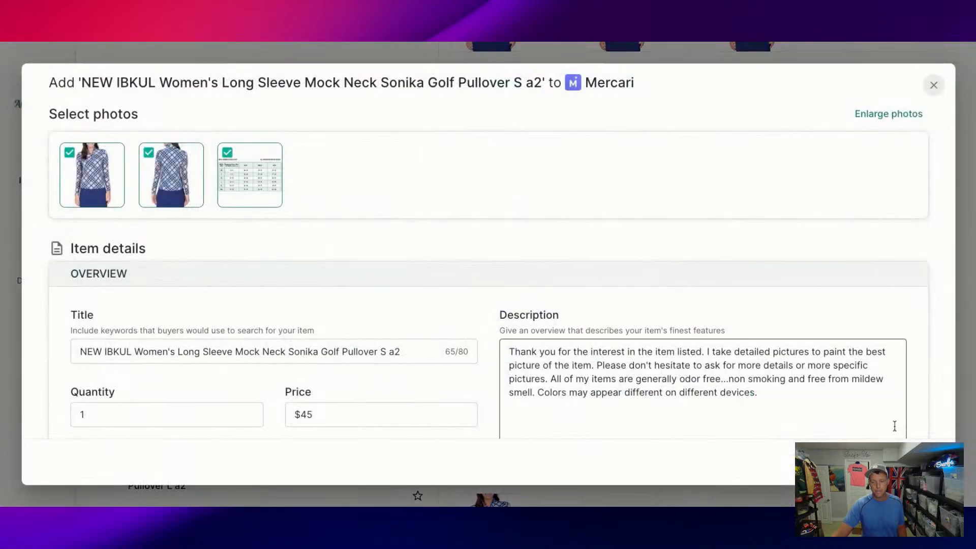
click(886, 461)
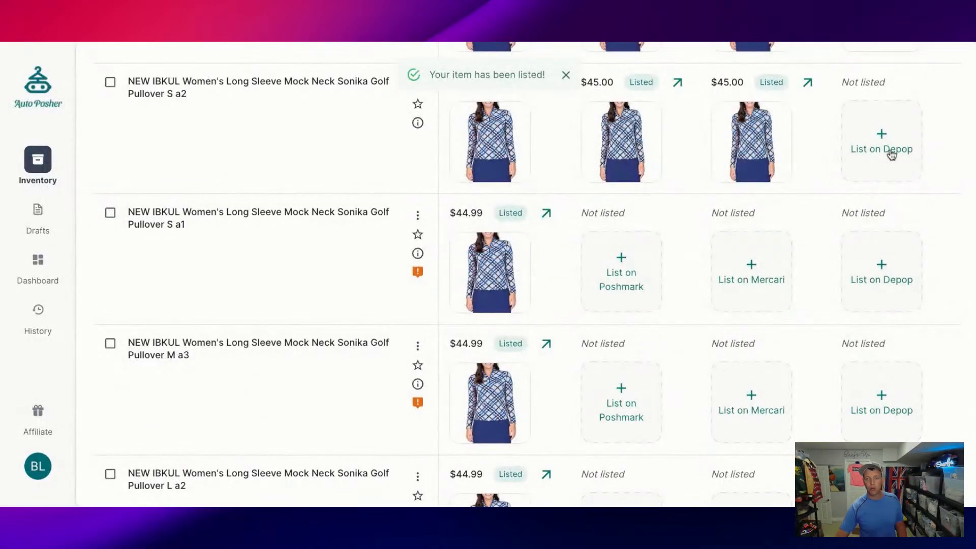
click(890, 153)
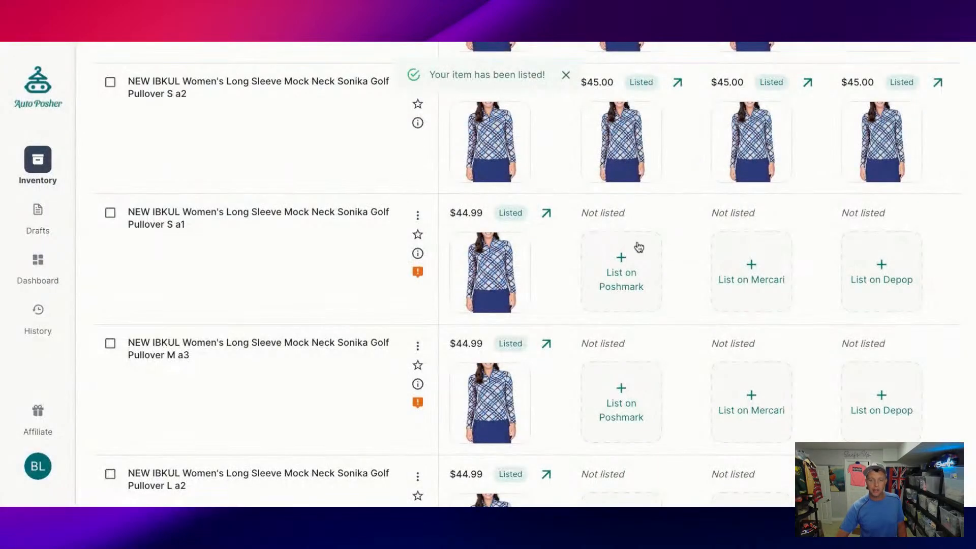
Crosslist the NEW IBKUL Sonika Golf Pullover S a1 to Poshmark, Mercari and Depop
click(621, 261)
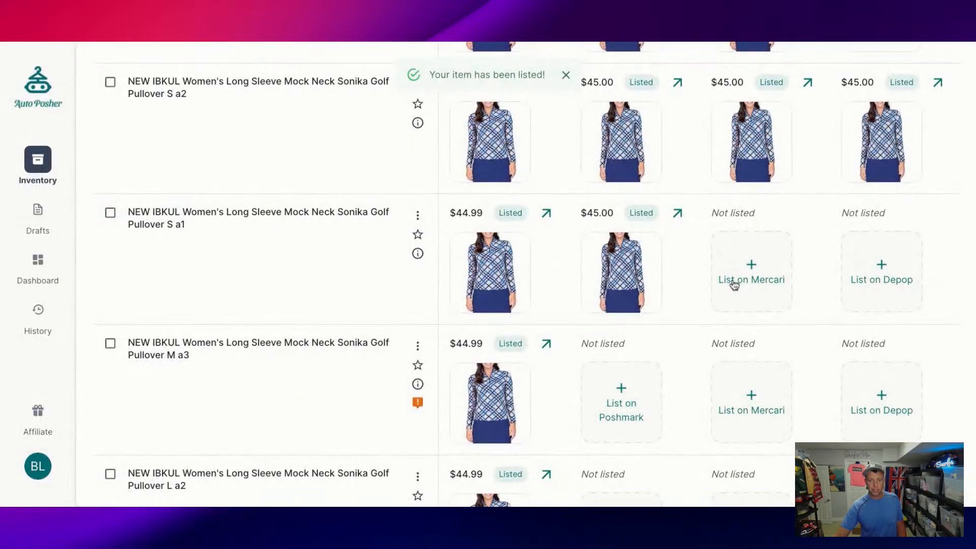
click(751, 296)
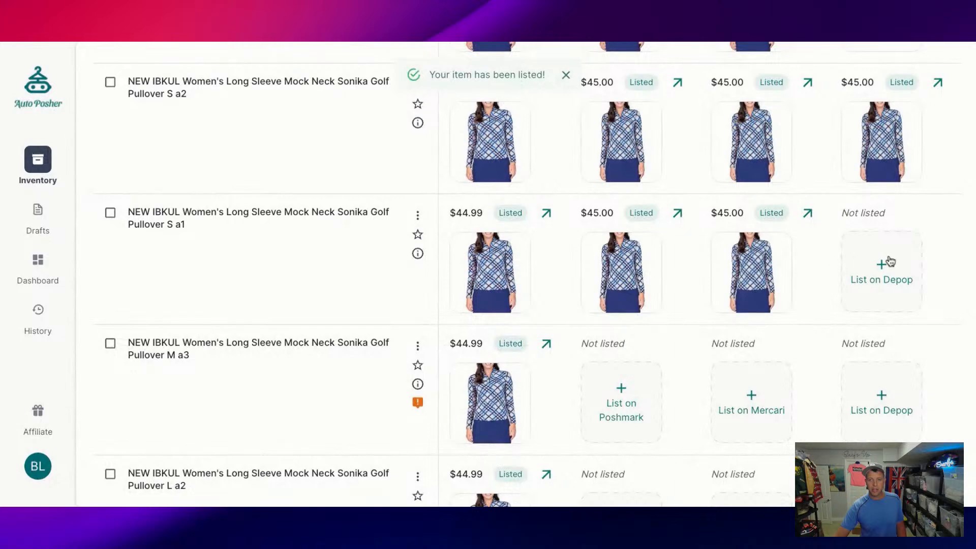
click(887, 262)
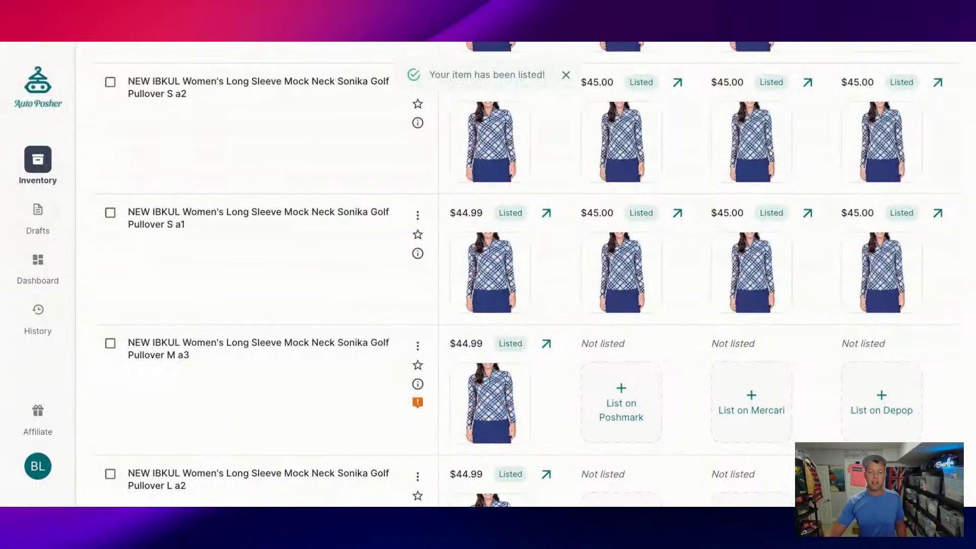
List the men's Lululemon navy blue crewneck pullover shirt on Poshmark with an original price of $50
scroll(528, 285, down, 9)
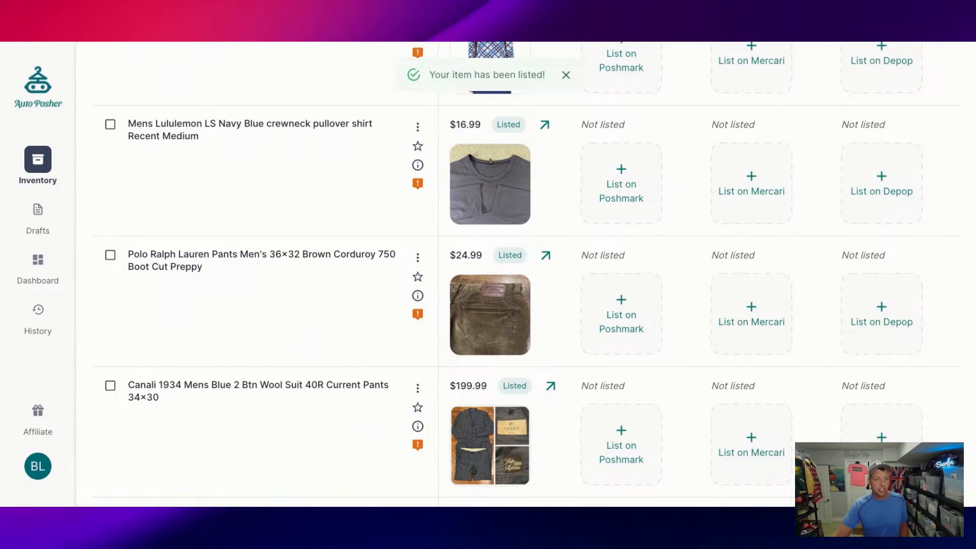
click(626, 186)
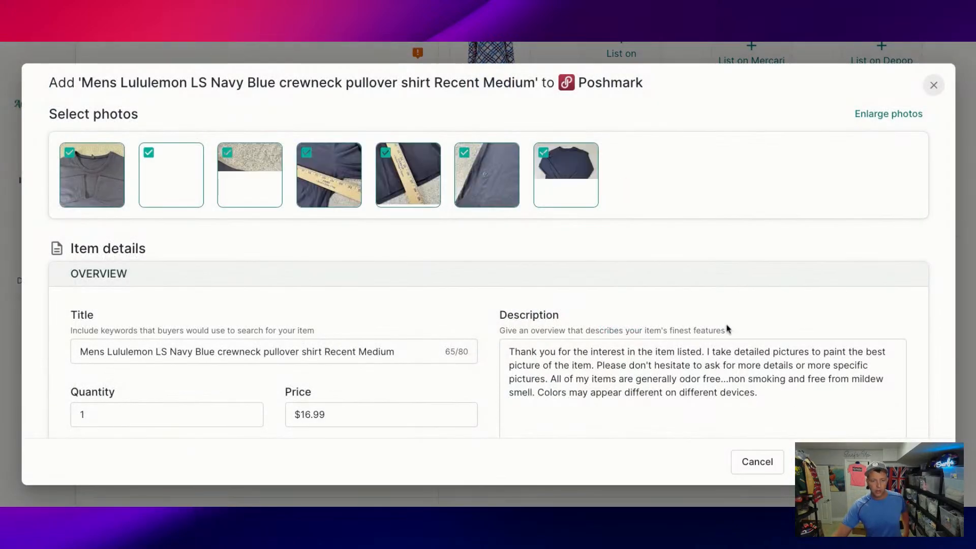
scroll(673, 282, down, 1)
scroll(672, 282, down, 10)
click(159, 391)
key(BackSpace)
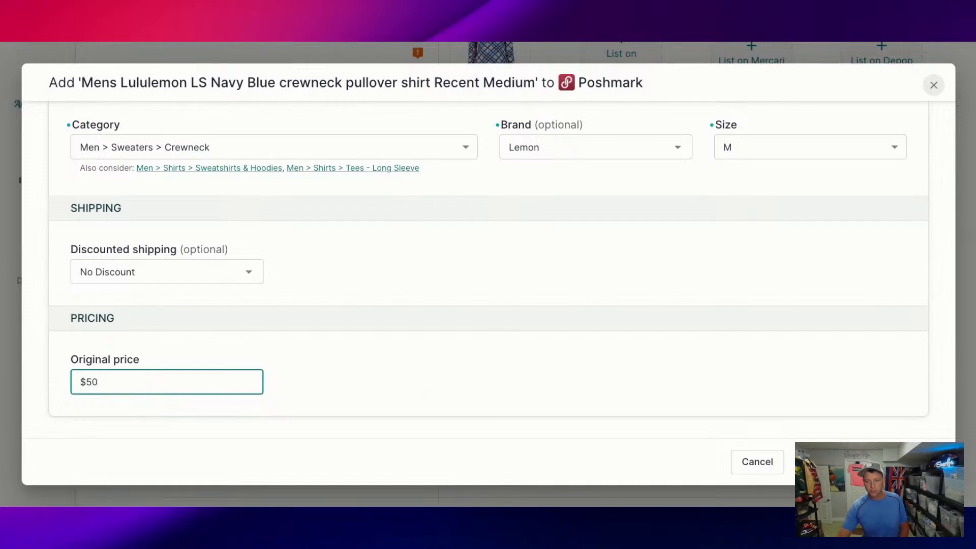
click(861, 461)
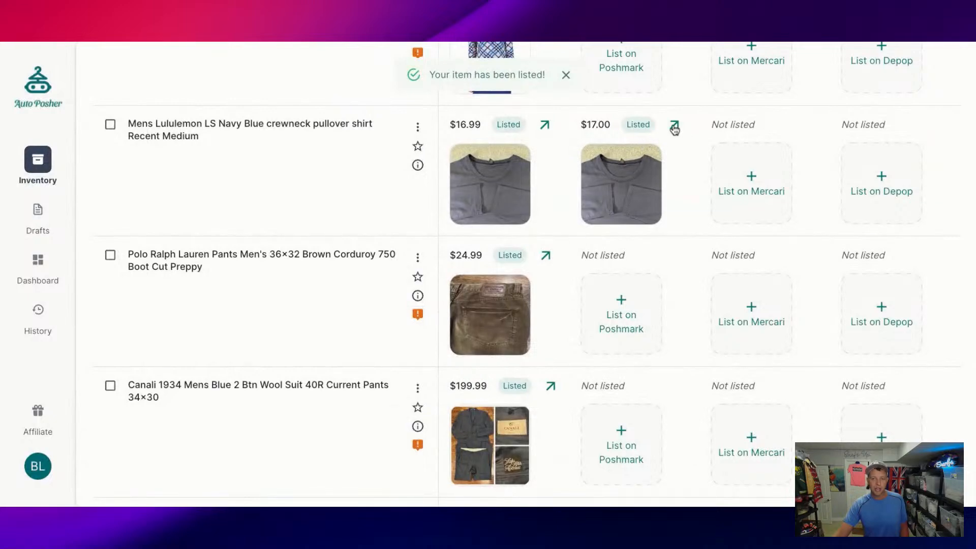
List the Lululemon navy crewneck shirt on Mercari with the brand set to lululemon athletica, and on Depop
click(674, 126)
click(755, 190)
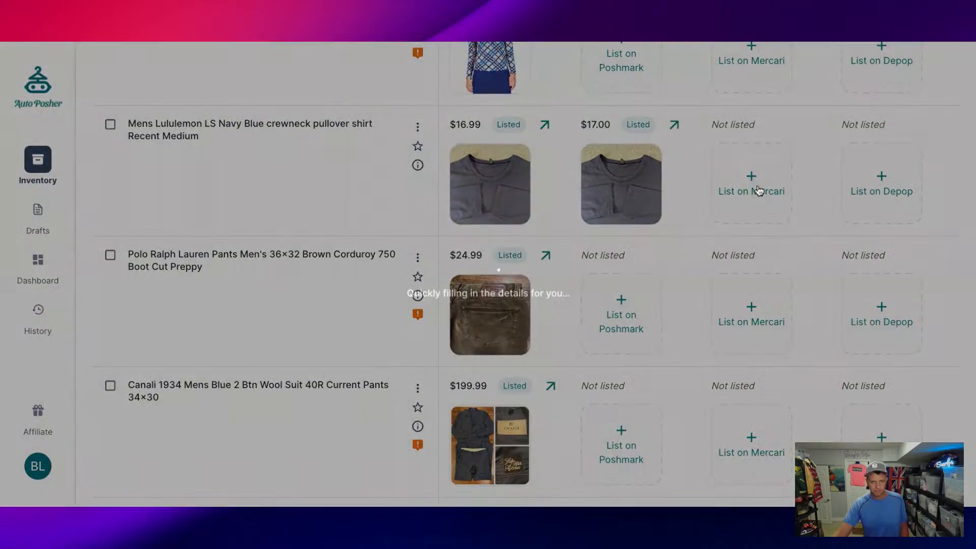
scroll(629, 286, down, 10)
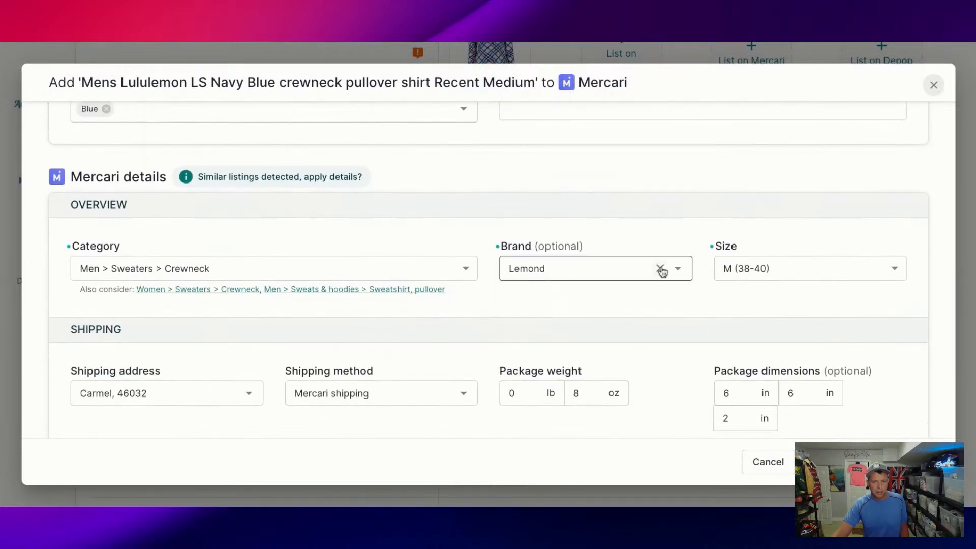
click(661, 268)
text(lulul)
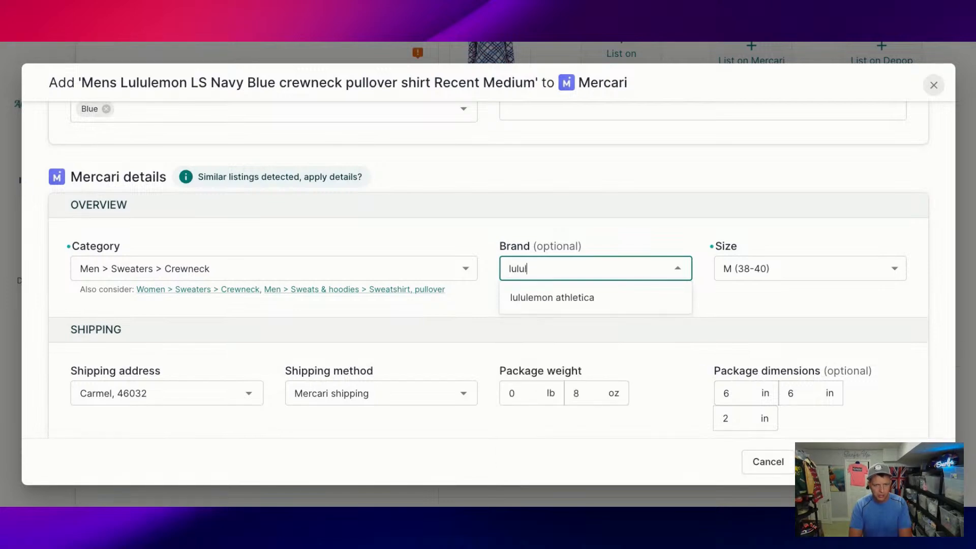
click(588, 305)
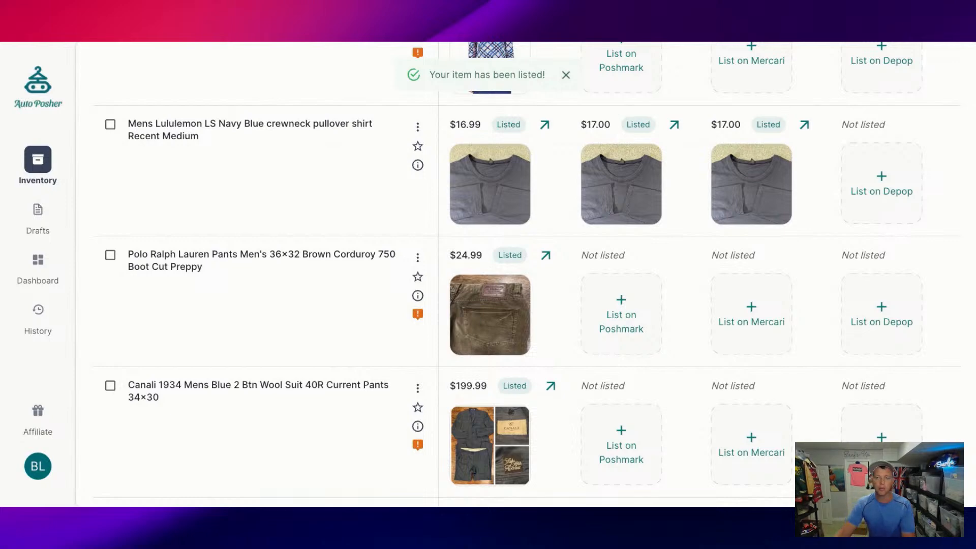
click(884, 186)
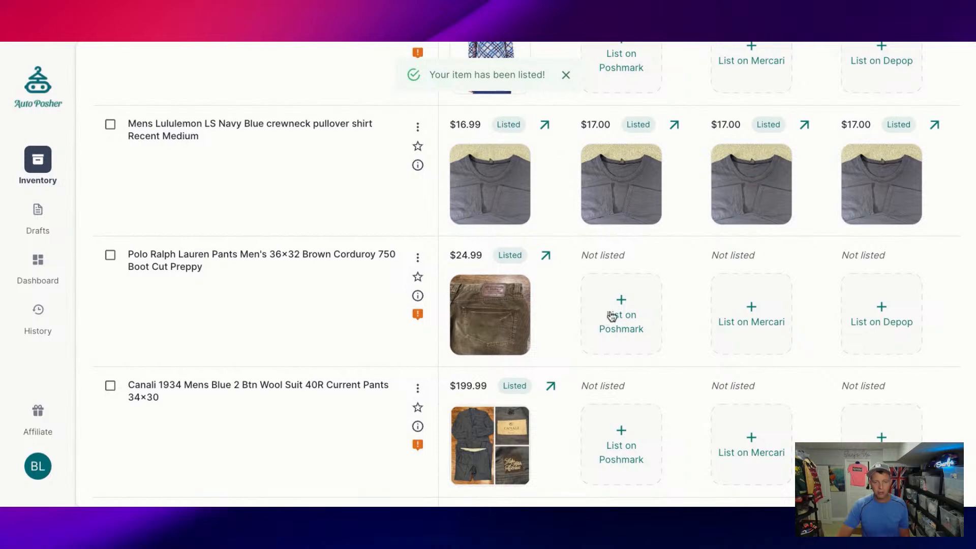
Crosslist the Polo Ralph Lauren men's 36x32 brown corduroy pants to Poshmark, Mercari and Depop
click(612, 316)
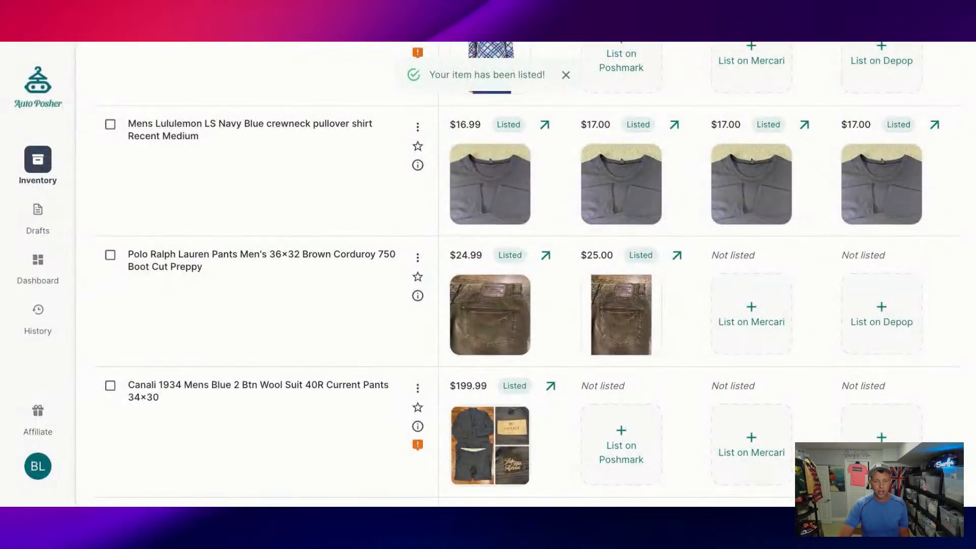
click(759, 318)
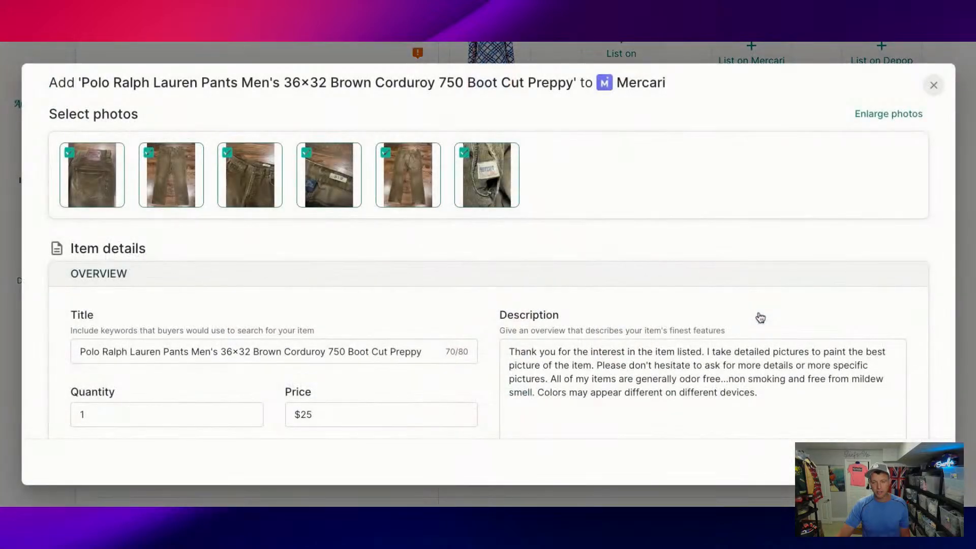
click(863, 461)
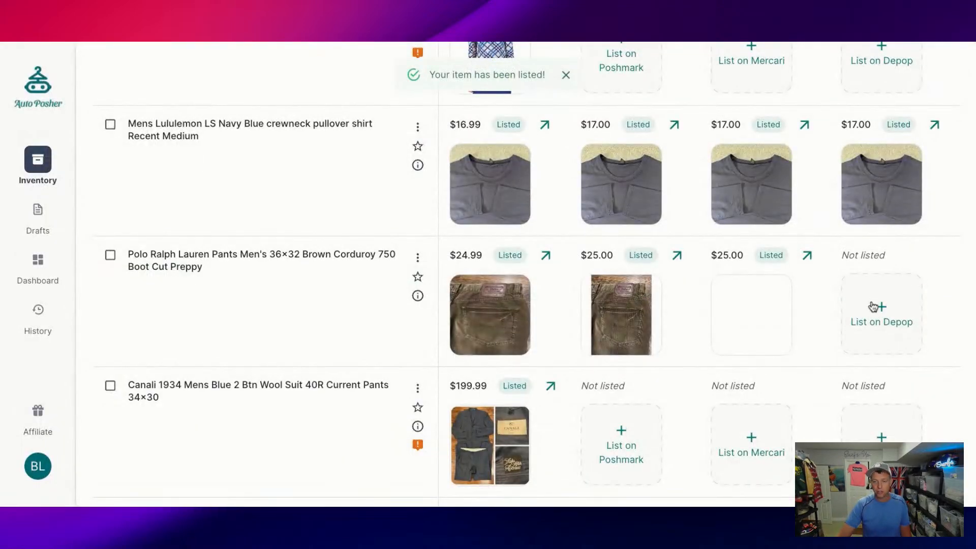
click(873, 306)
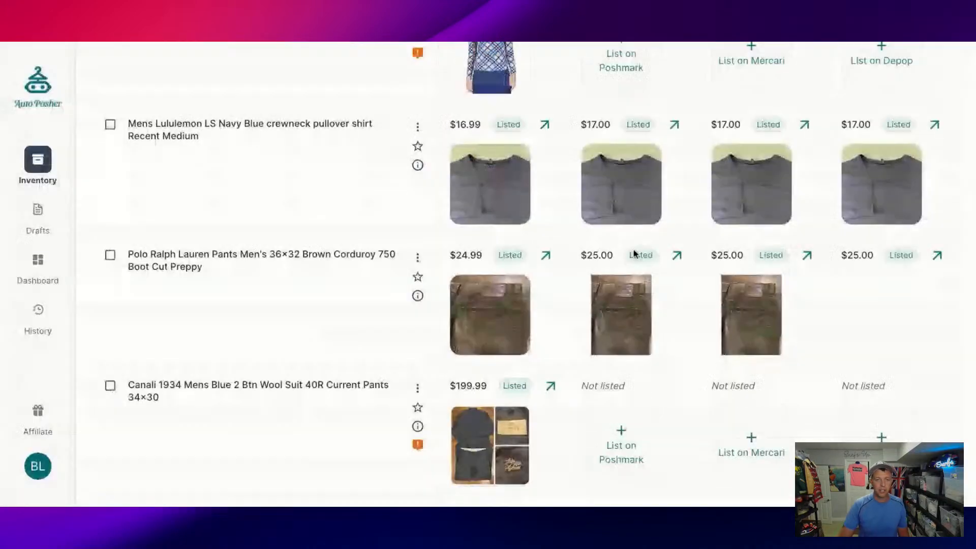
scroll(661, 429, down, 1)
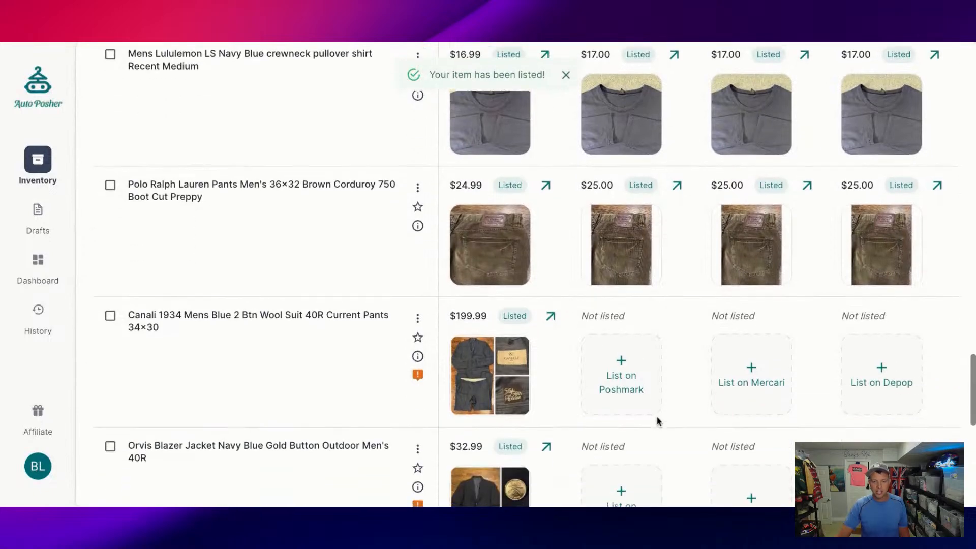
Crosslist the Canali 1934 men's blue wool suit 40R to Poshmark and Mercari at $200
click(624, 377)
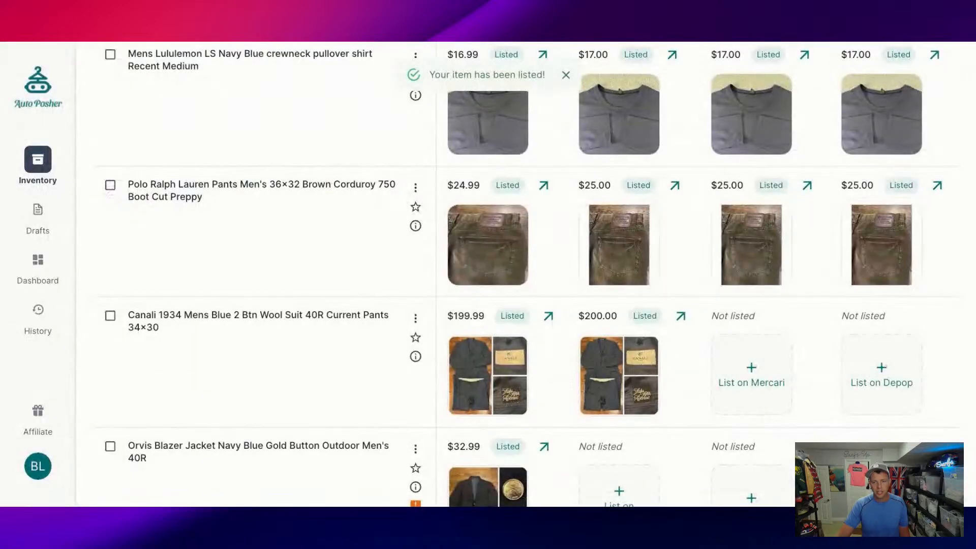
click(749, 375)
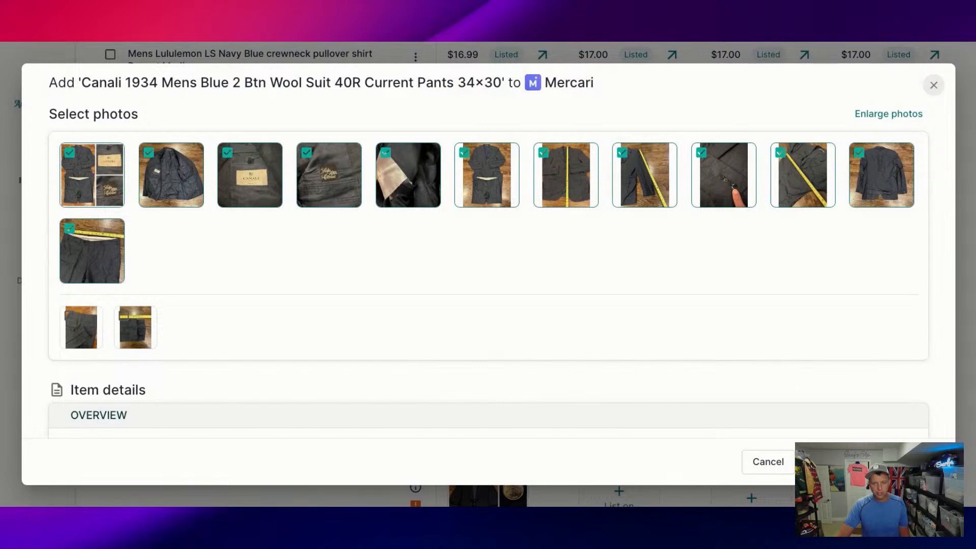
scroll(798, 300, down, 10)
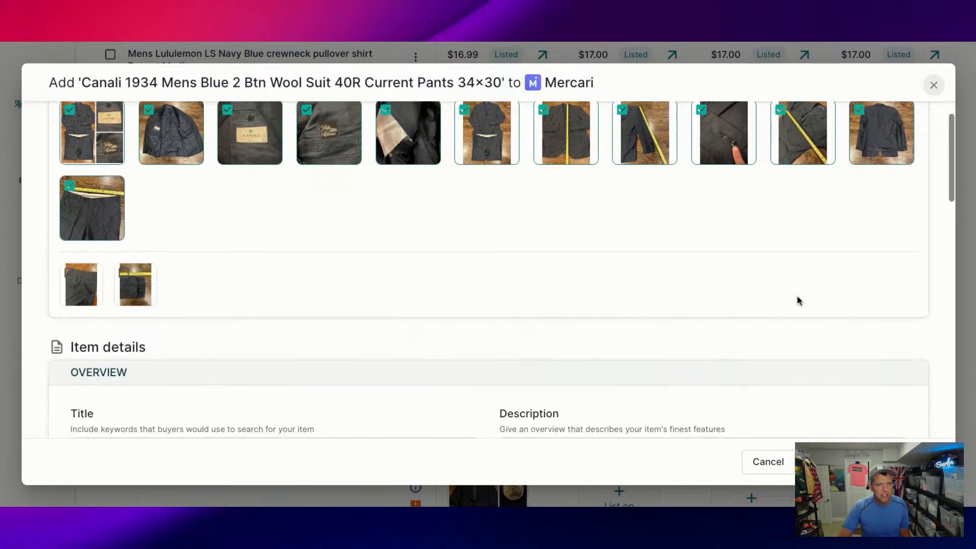
scroll(675, 305, down, 5)
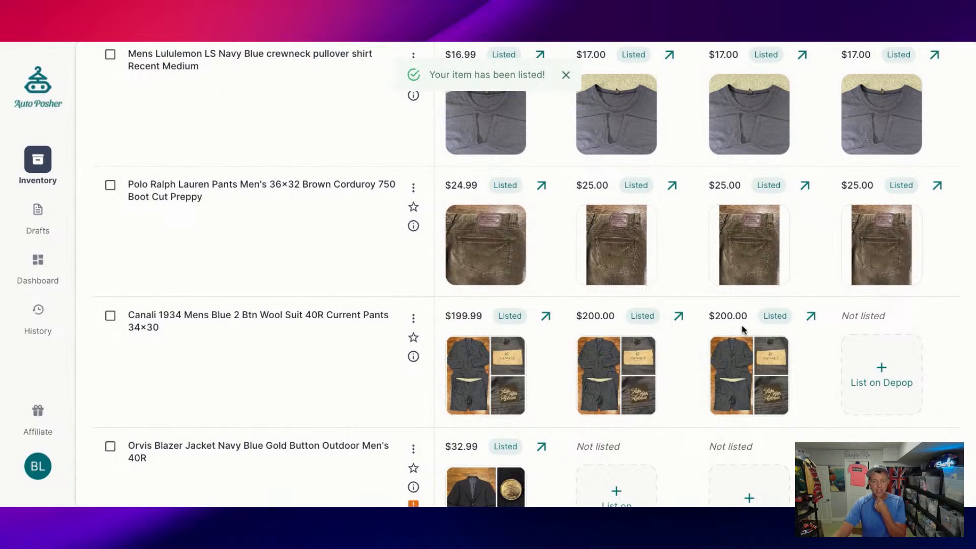
Crosslist the Orvis navy blue gold-button blazer 40R to Poshmark and Mercari at $33, leaving it off Depop
scroll(671, 364, down, 5)
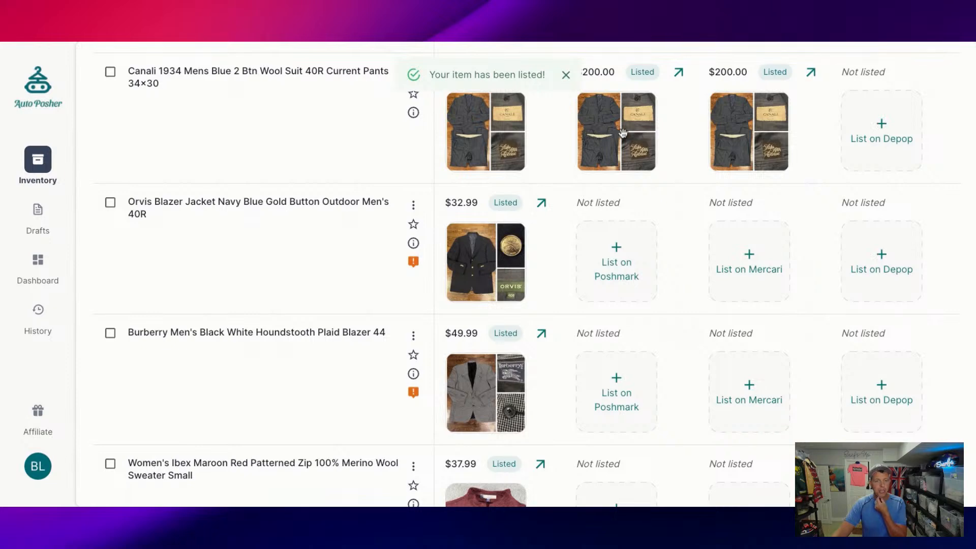
click(624, 281)
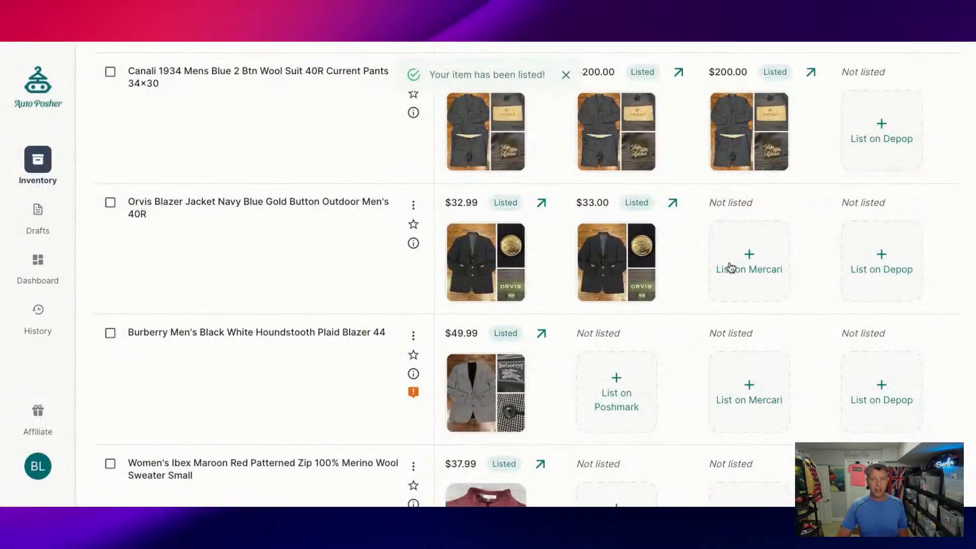
click(732, 265)
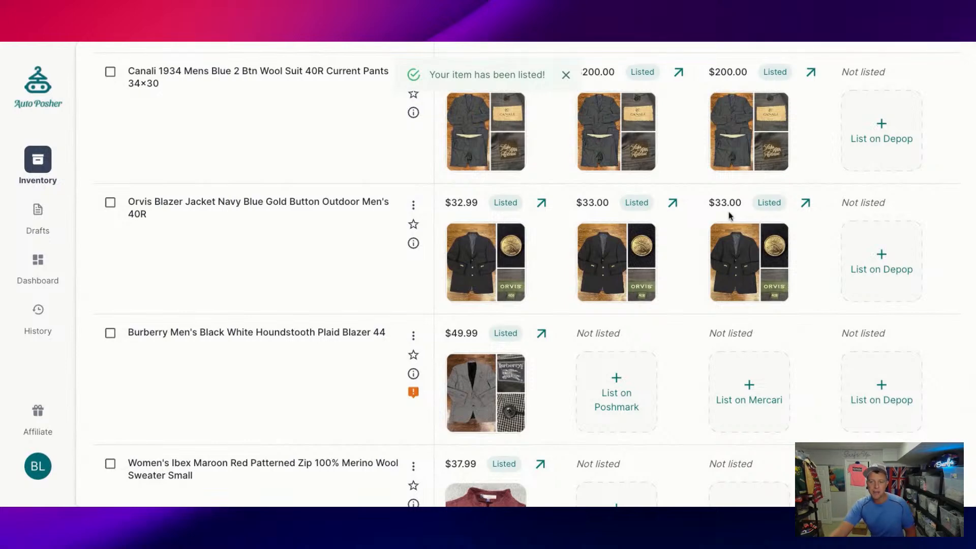
click(889, 262)
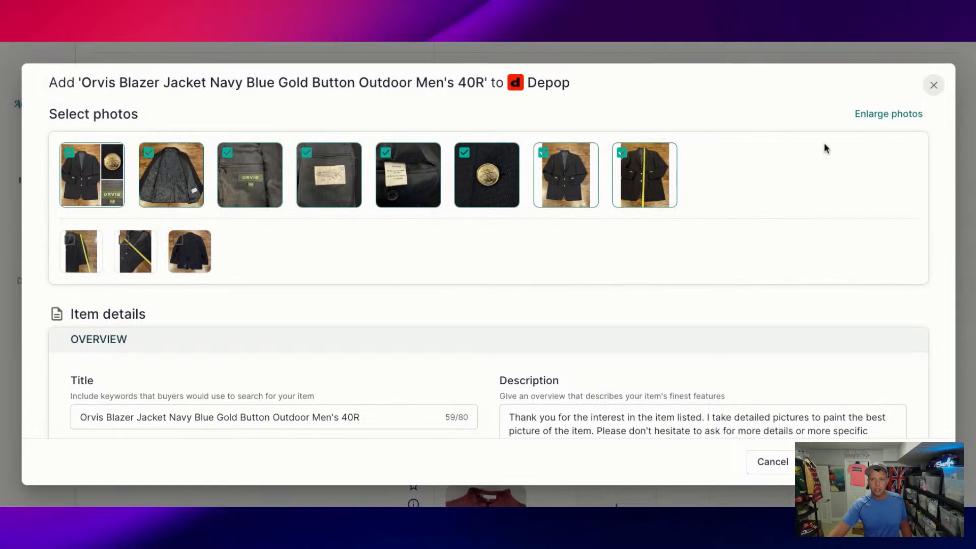
click(934, 85)
Crosslist the Burberry men's black and white houndstooth blazer 44 to Poshmark and Mercari at $50
scroll(725, 326, down, 2)
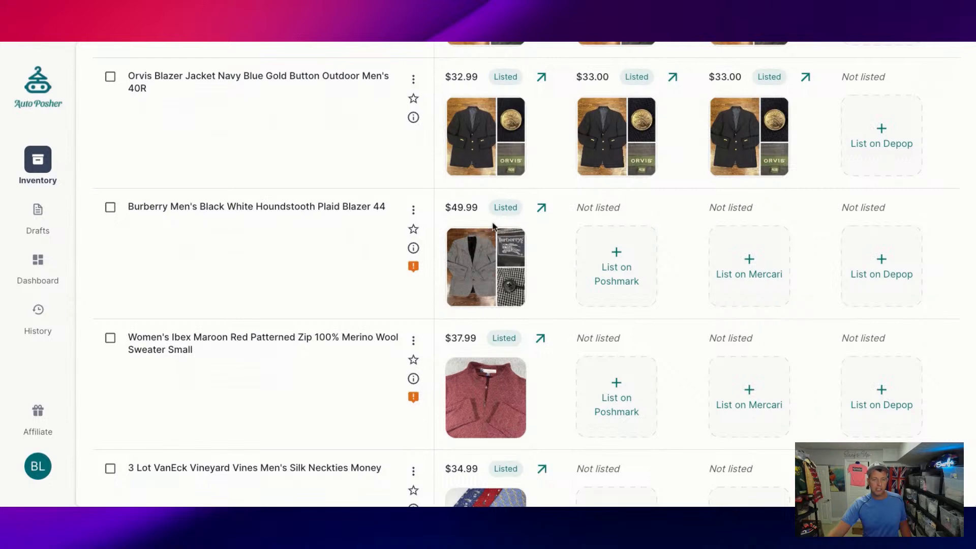
click(636, 283)
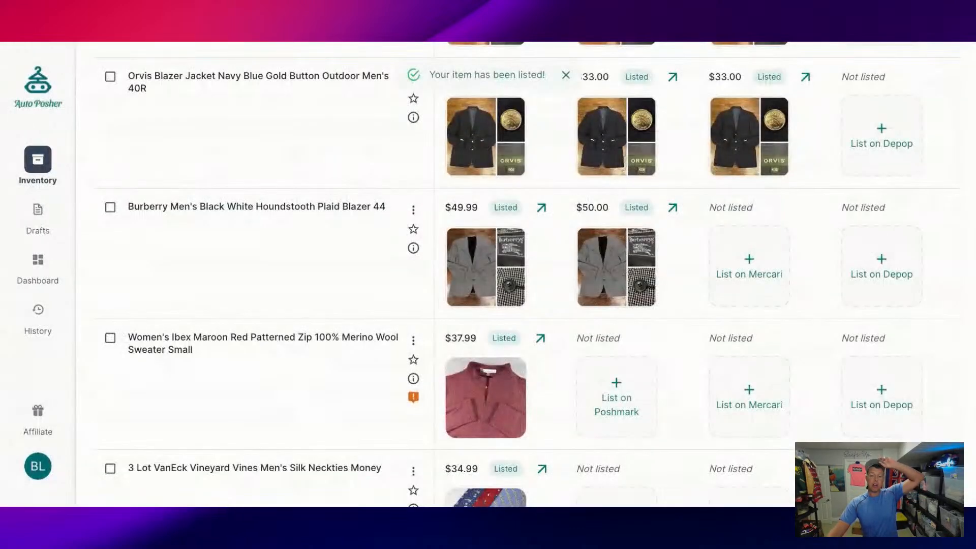
click(756, 277)
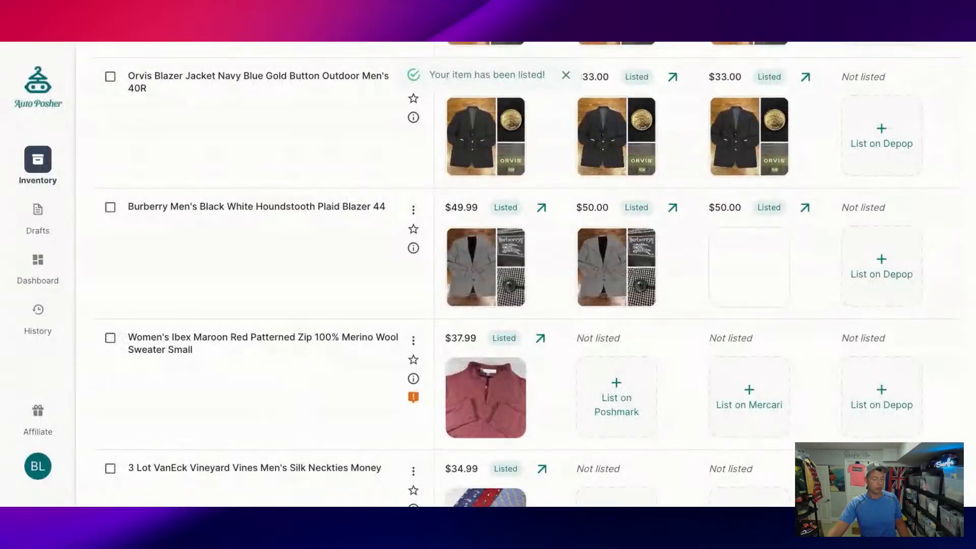
Crosslist the women's Ibex maroon merino wool sweater to Poshmark, Mercari and Depop at $38
click(620, 401)
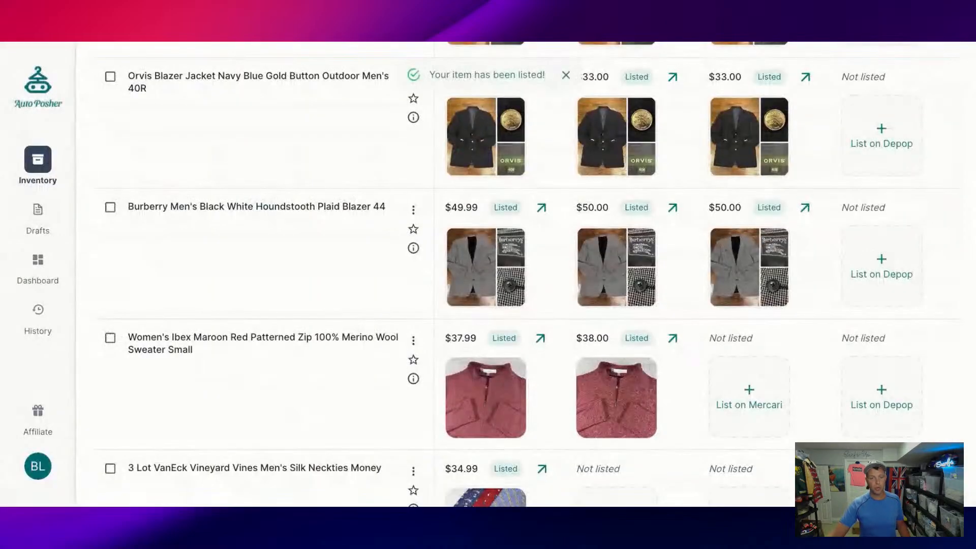
click(751, 387)
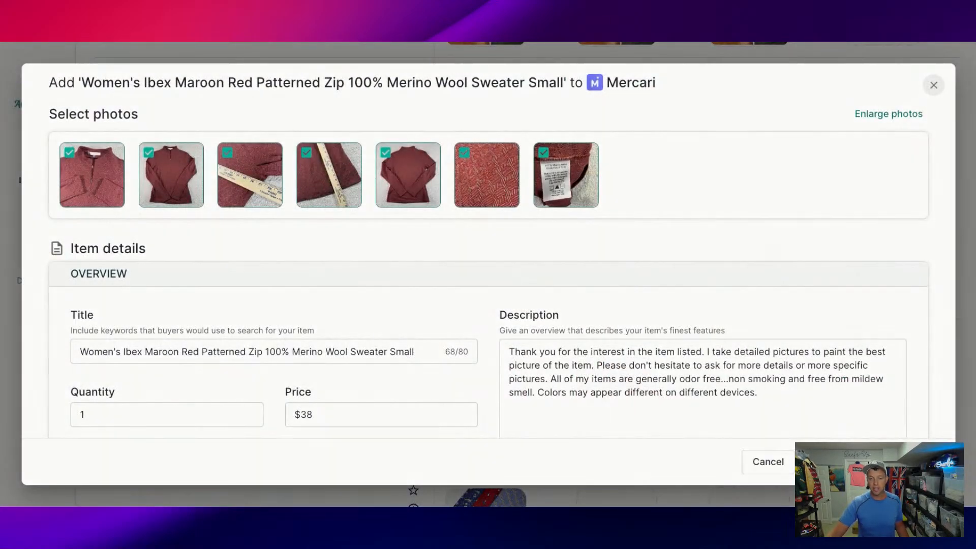
click(867, 462)
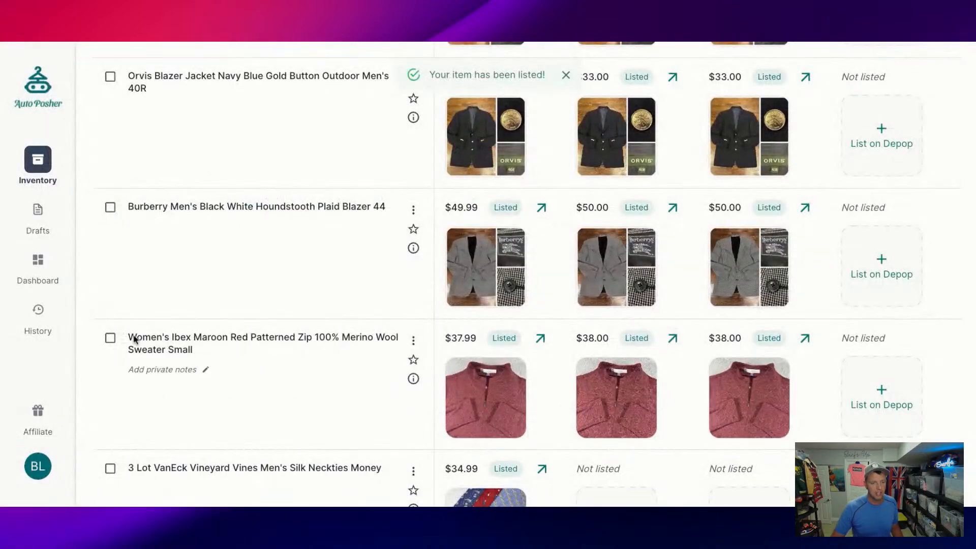
drag(171, 338, 192, 338)
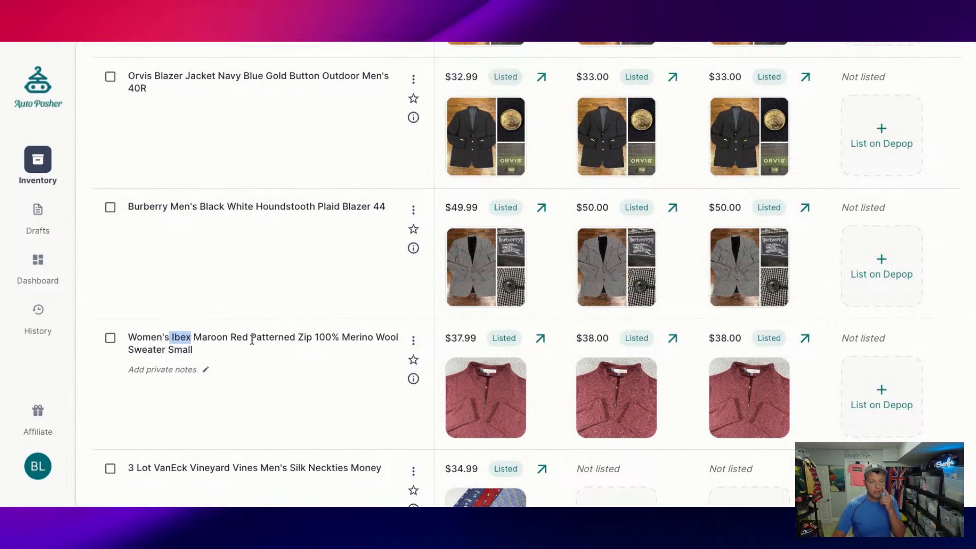
click(274, 334)
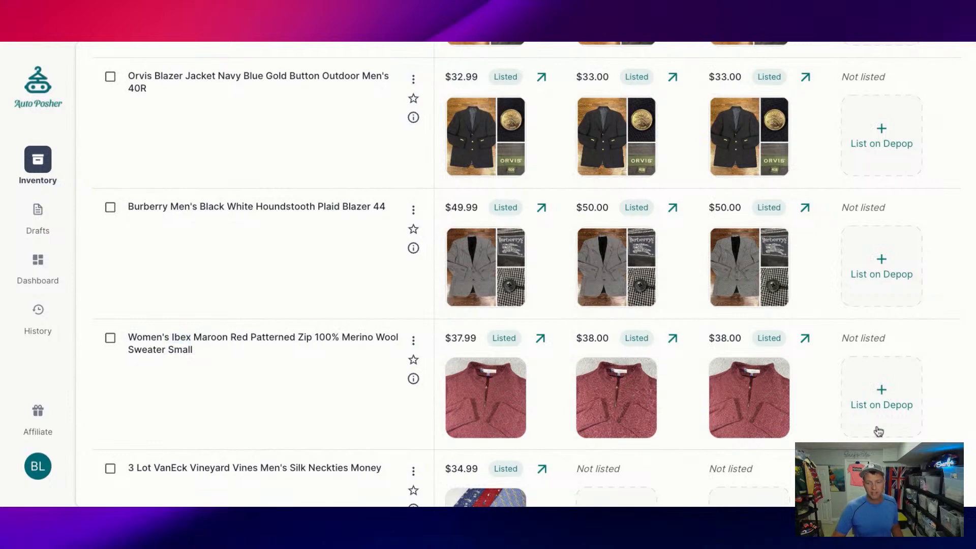
click(887, 404)
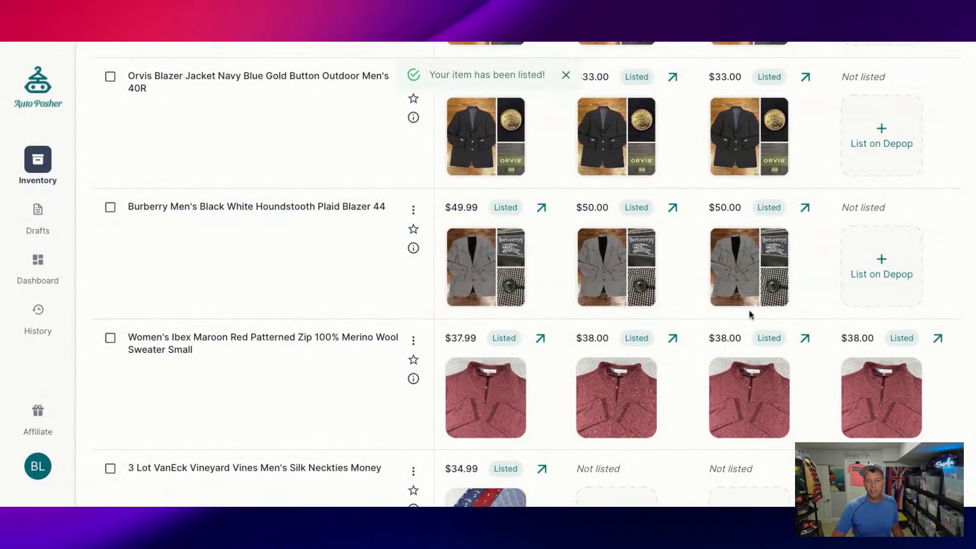
Crosslist the 3 Lot VanEck Vineyard Vines men's silk neckties to Poshmark, Mercari and Depop at $35
scroll(750, 314, down, 1)
scroll(744, 312, up, 1)
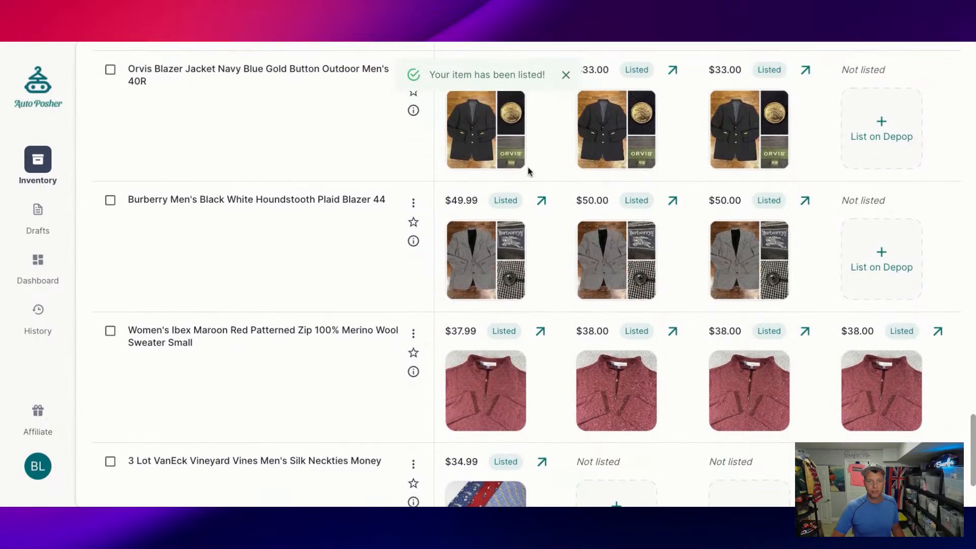
scroll(536, 237, down, 3)
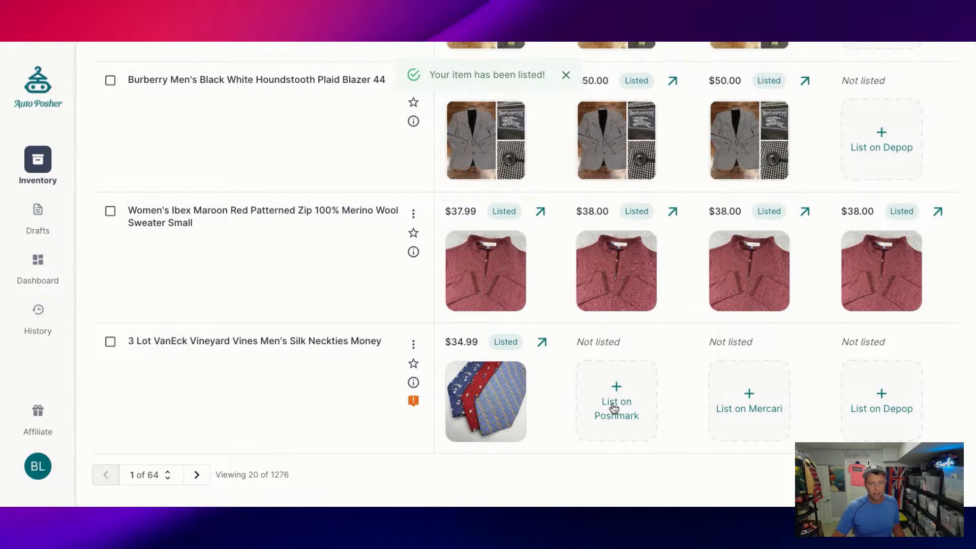
click(614, 407)
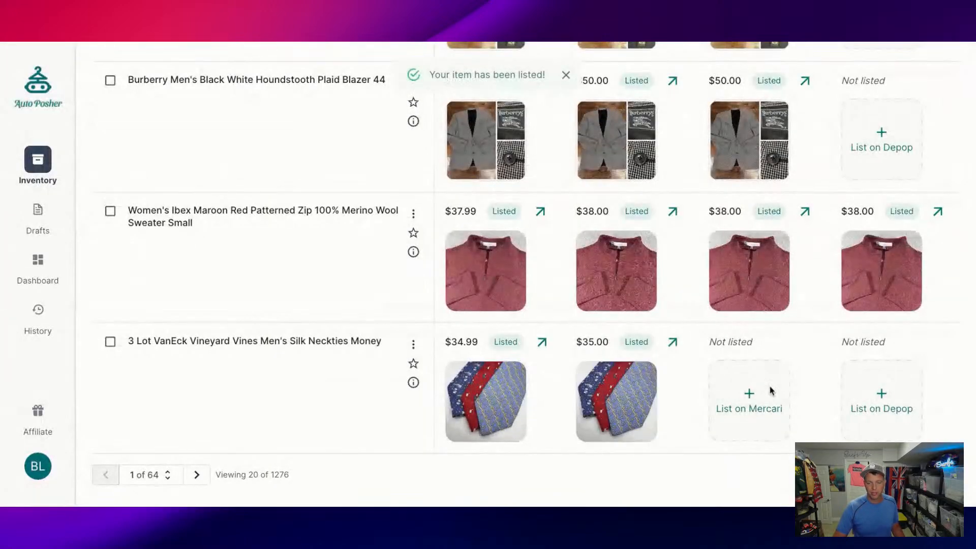
click(755, 400)
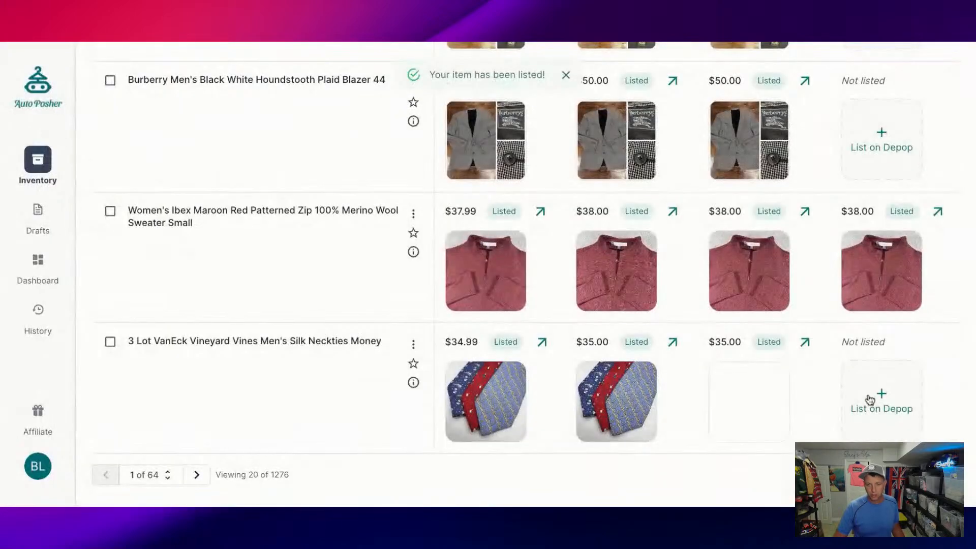
click(887, 410)
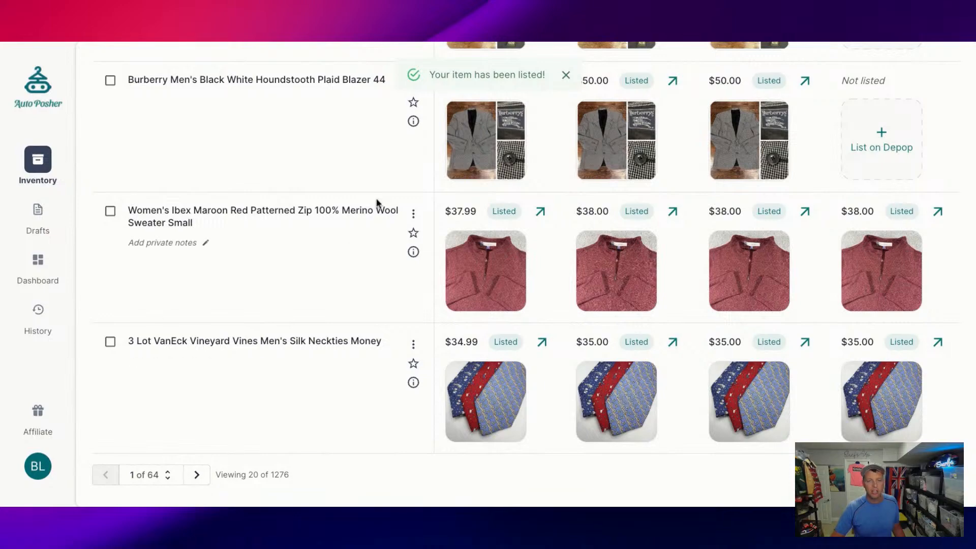
Review the crosslisted items on the first inventory page and look over page 2 for items missing from other marketplaces
scroll(377, 202, up, 10)
scroll(377, 203, up, 20)
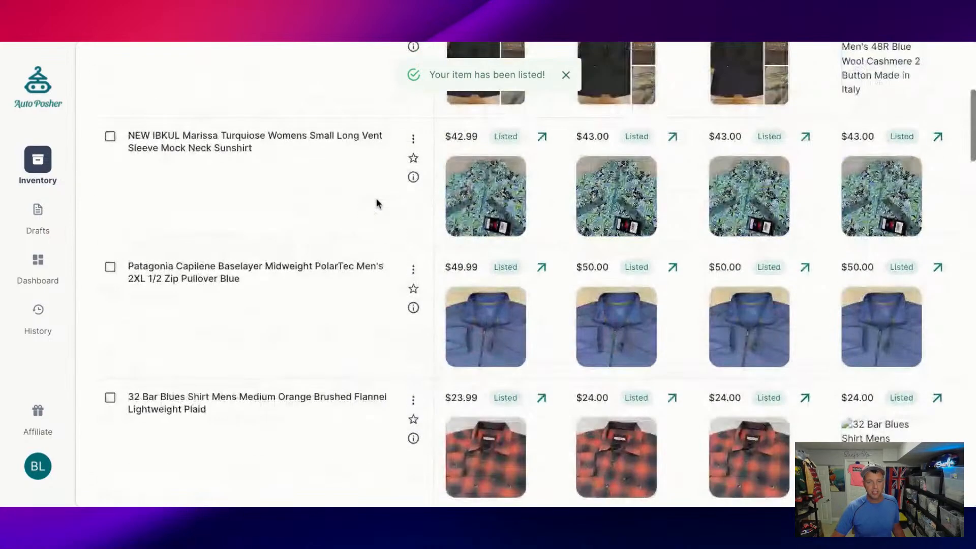
scroll(376, 203, down, 5)
scroll(362, 209, down, 20)
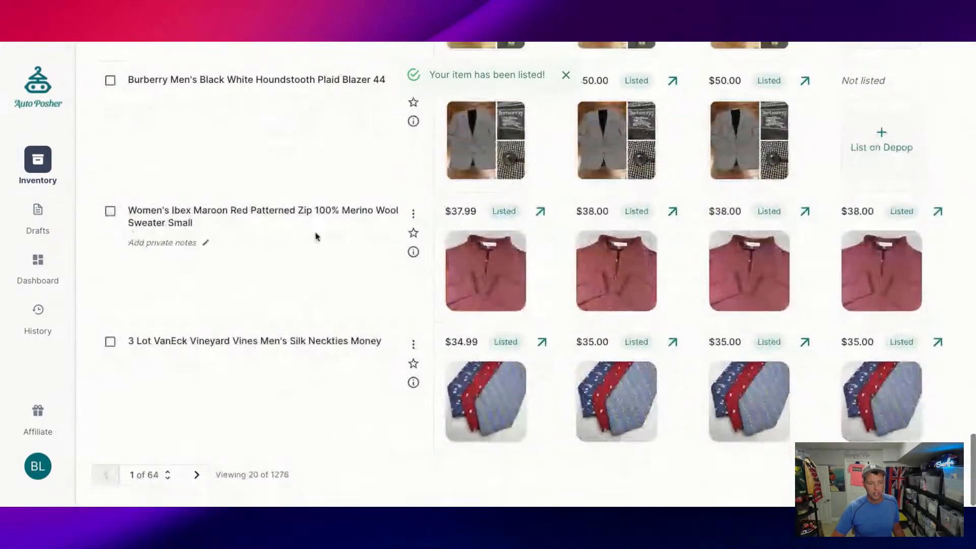
click(197, 474)
scroll(430, 339, up, 15)
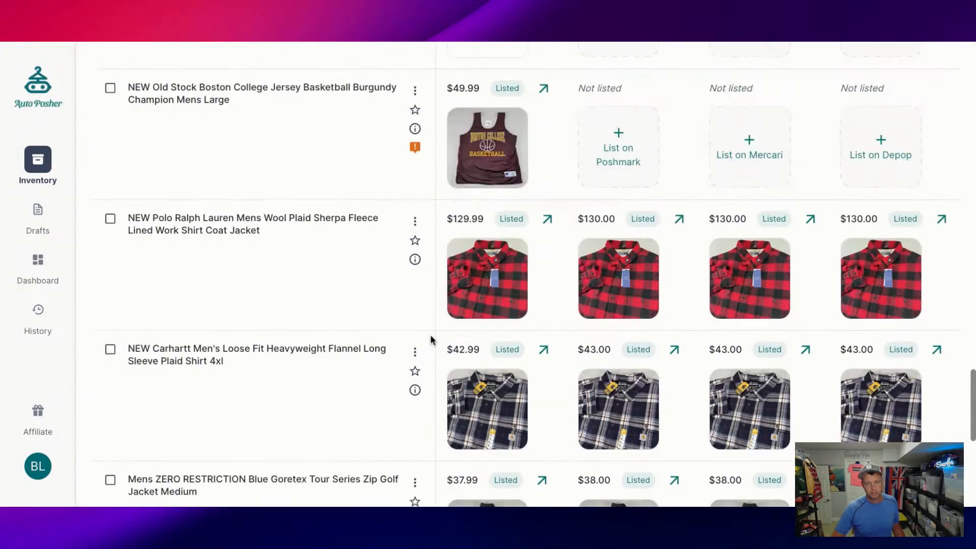
scroll(430, 339, down, 15)
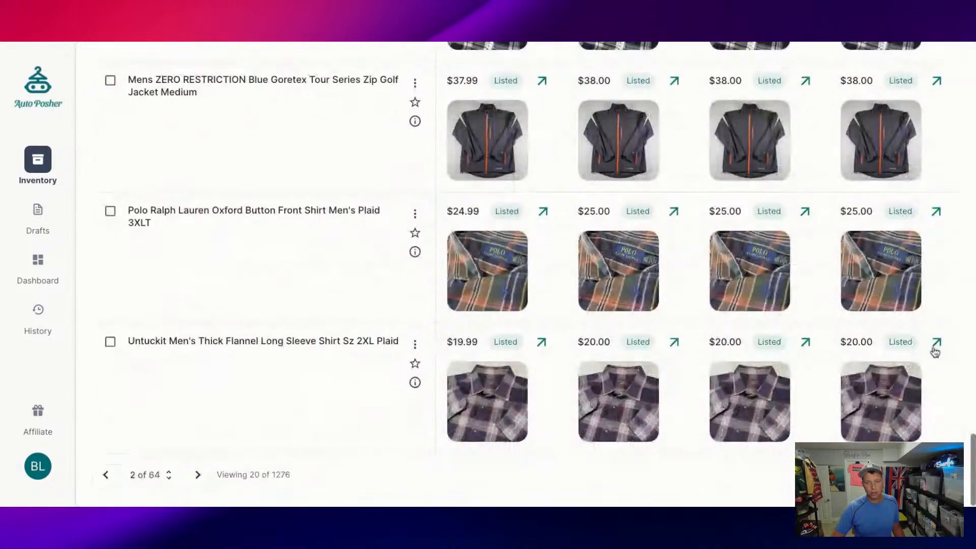
scroll(707, 277, up, 20)
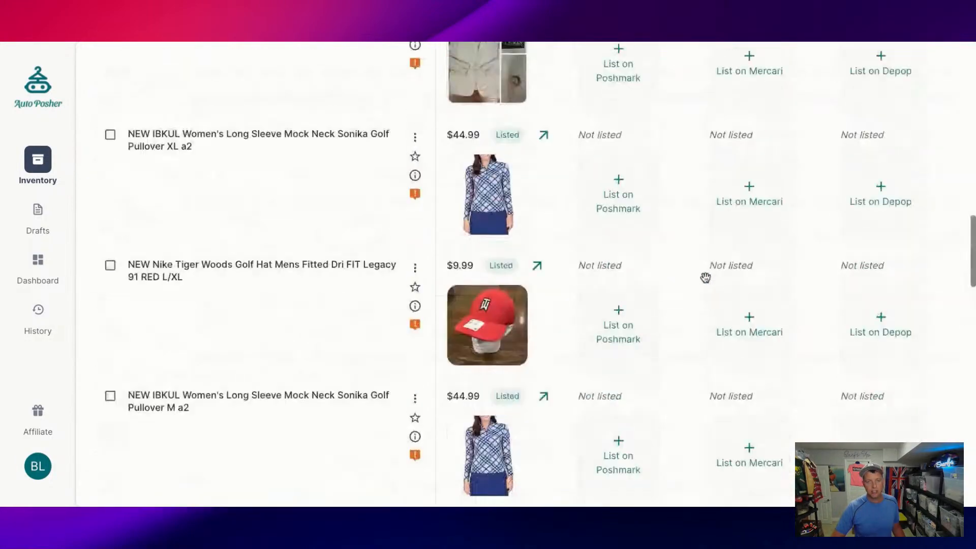
scroll(705, 277, down, 2)
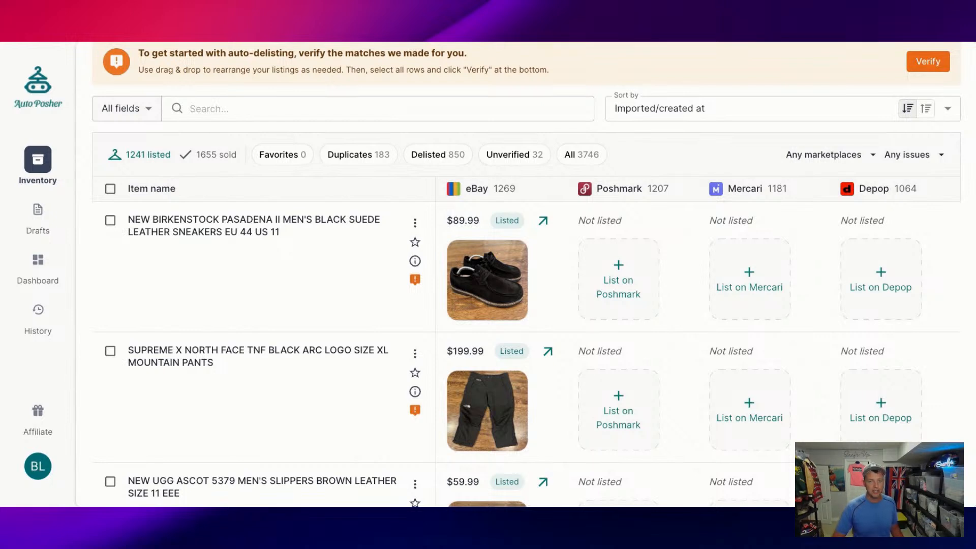
click(747, 283)
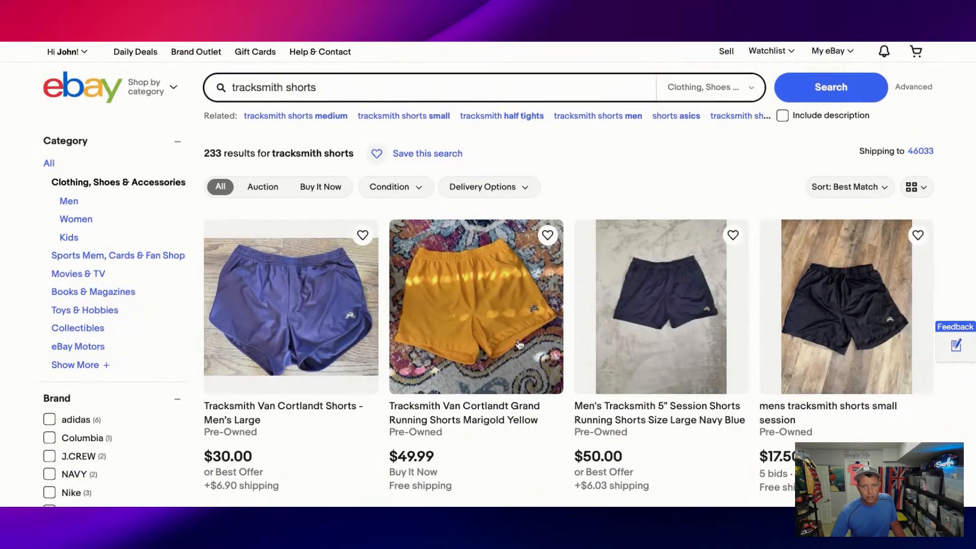
On eBay, open the men's Tracksmith Twilight Split Shorts listing from the tracksmith shorts results and examine its logo and size-tag photos
scroll(430, 329, down, 1)
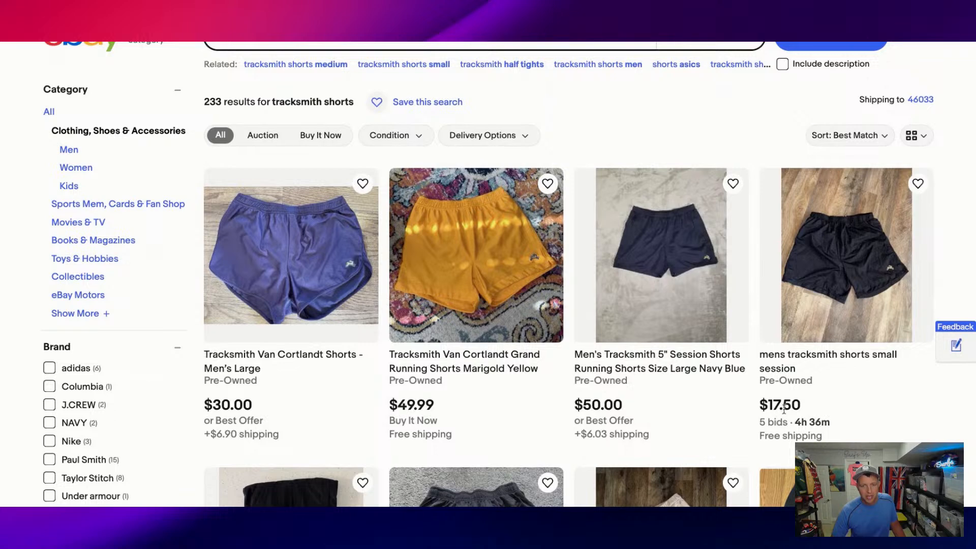
scroll(630, 290, down, 4)
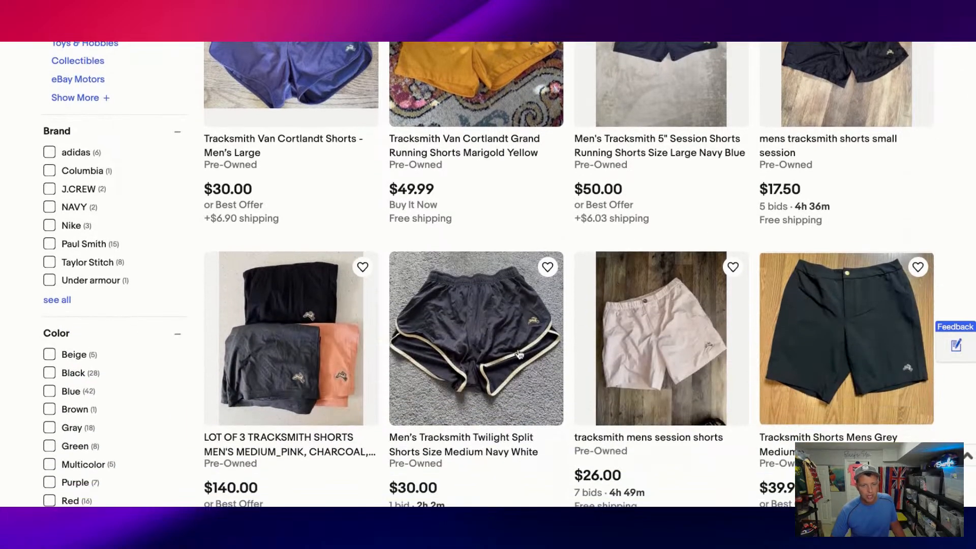
click(519, 355)
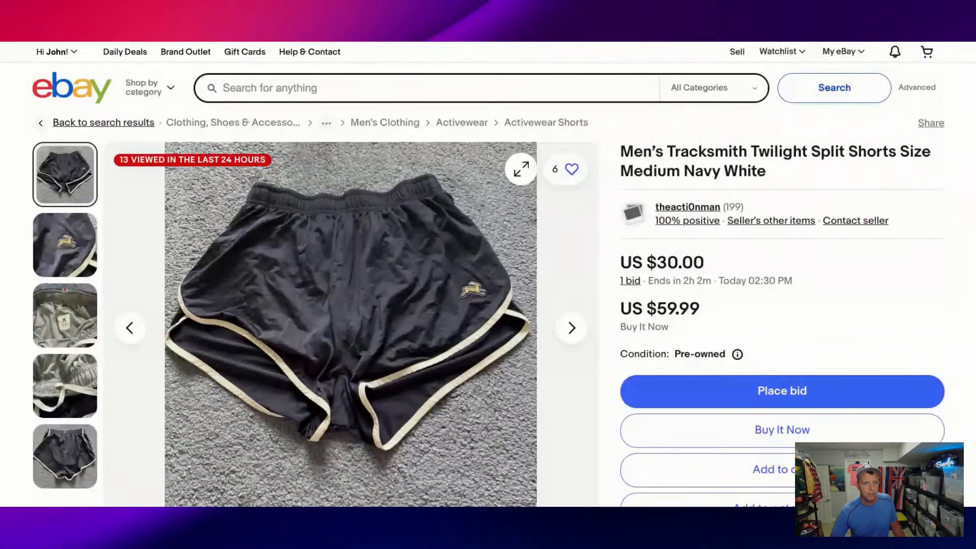
click(479, 302)
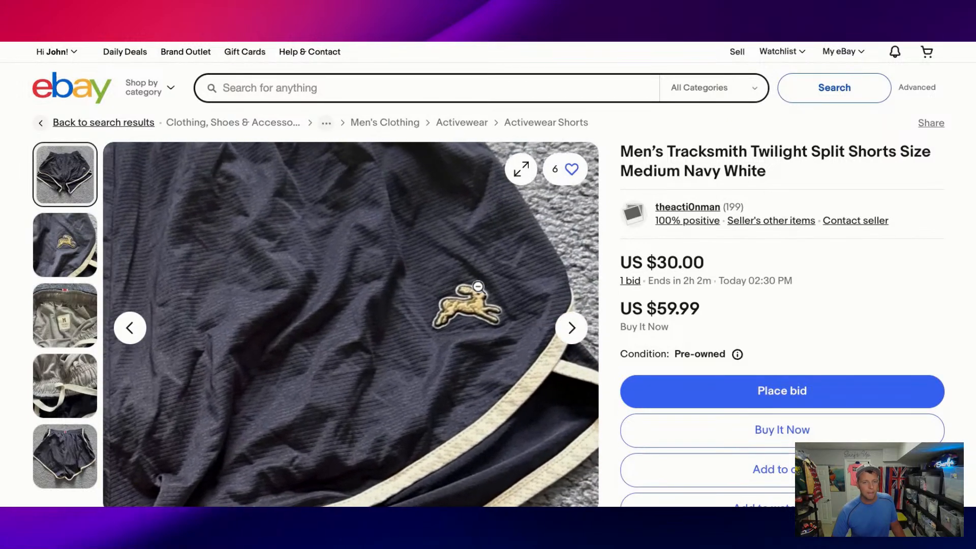
click(76, 310)
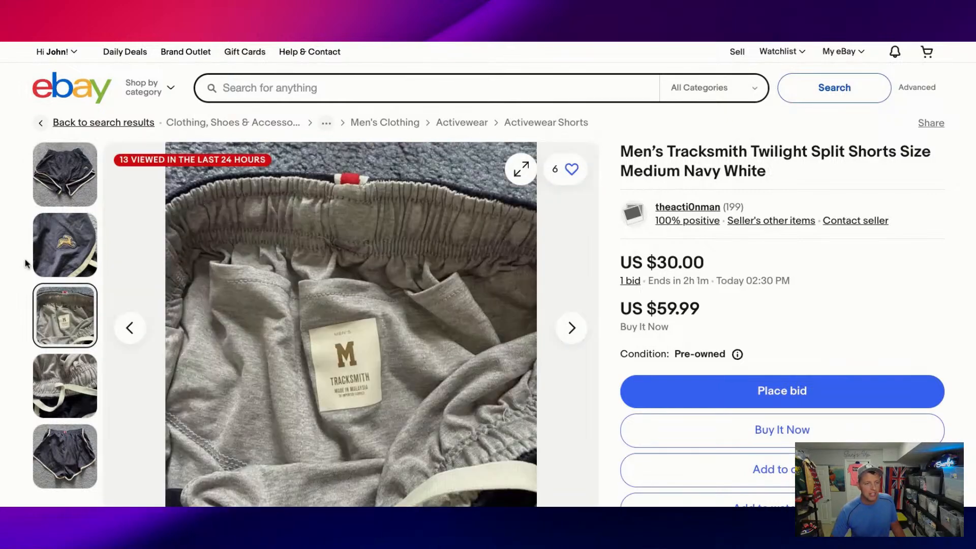
click(50, 256)
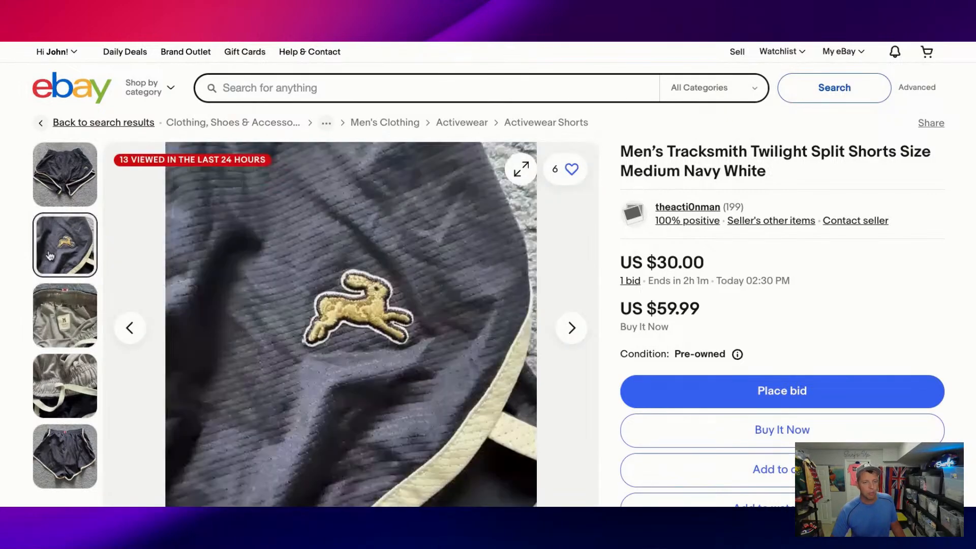
Examine the Twilight Split Shorts' size-tag, back and front photos, enlarging the details
click(65, 315)
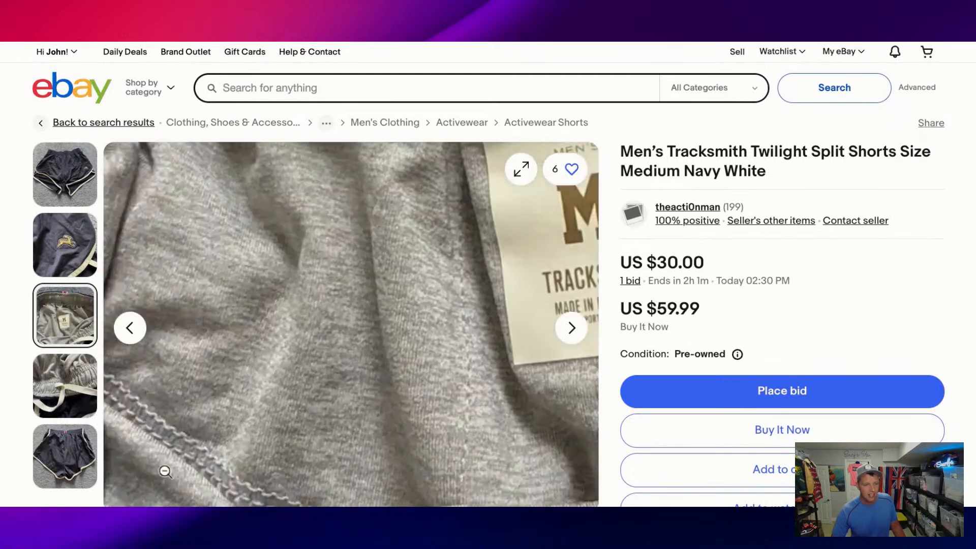
mouse_move(75, 482)
click(73, 453)
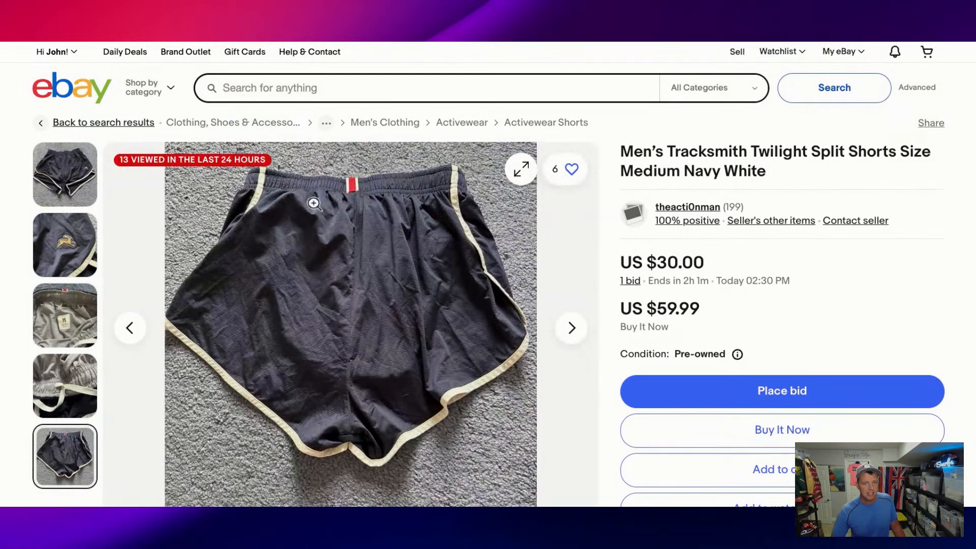
click(312, 204)
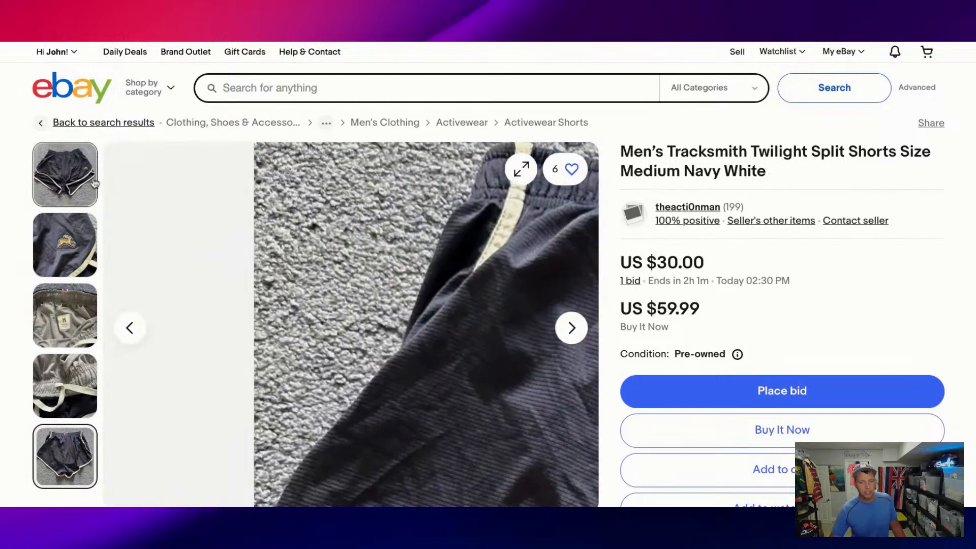
click(94, 183)
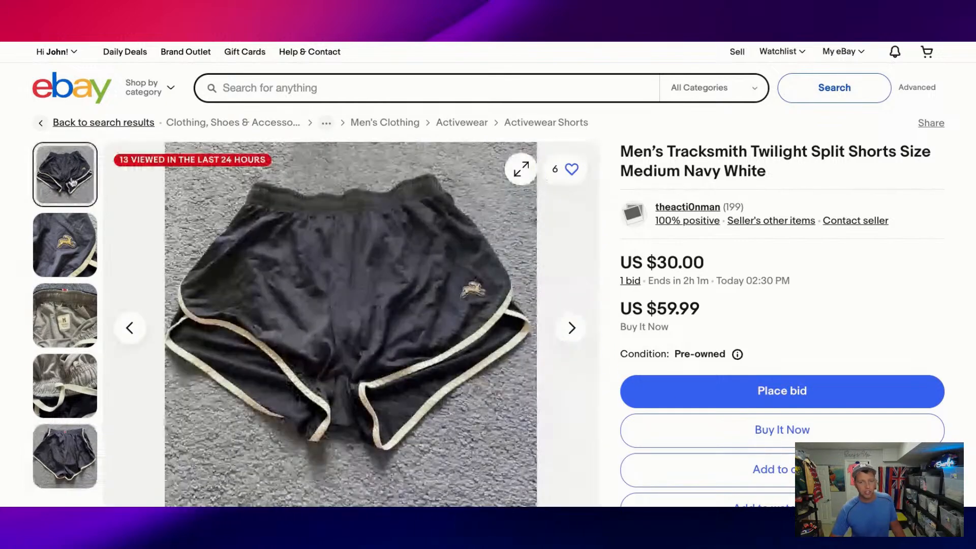
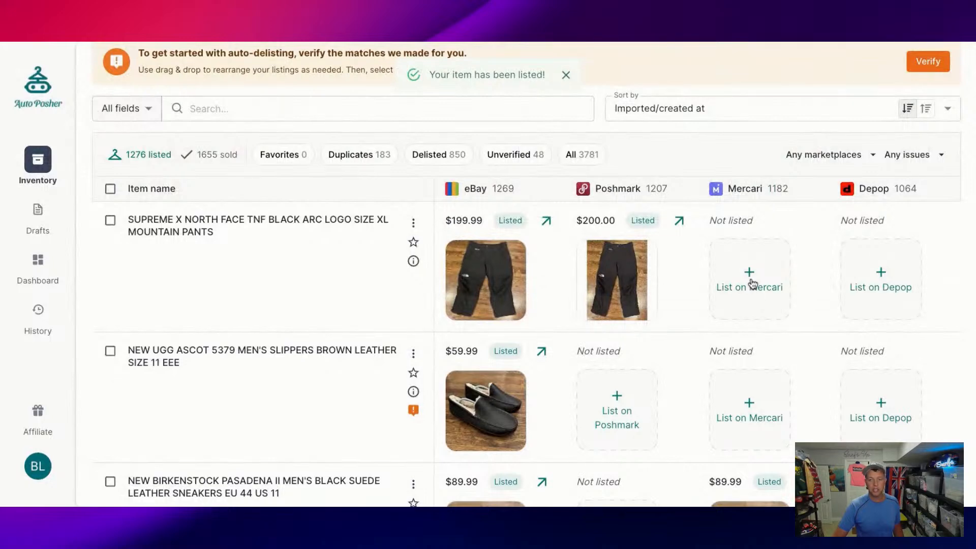
In Auto Posher, crosslist the Supreme x North Face black Arc Logo mountain pants to Mercari and Depop at $200
click(751, 283)
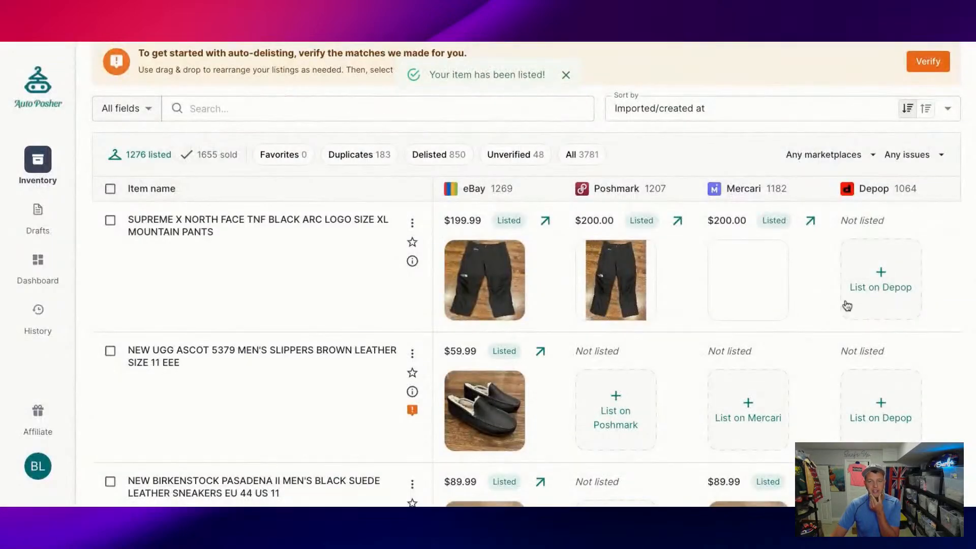
click(884, 279)
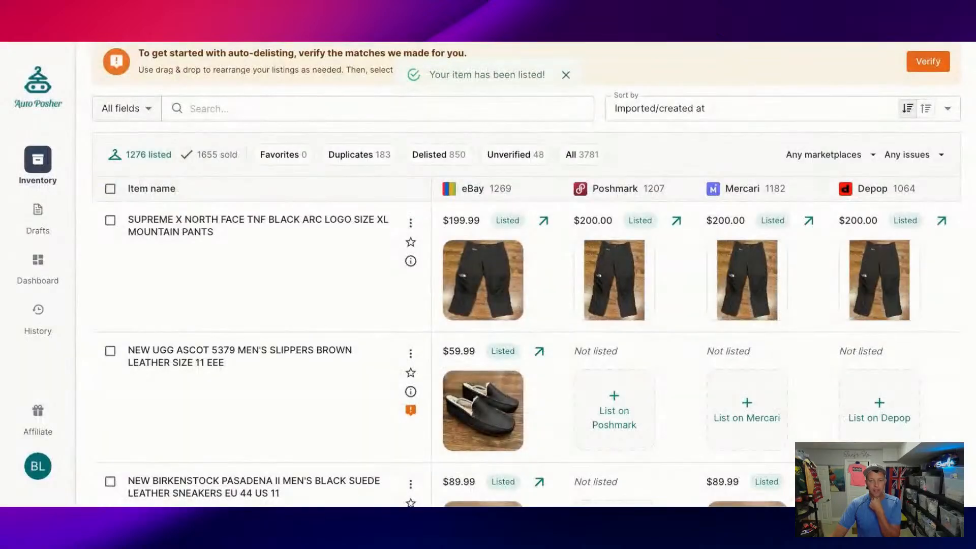
Crosslist the new UGG Ascot 5379 men's brown leather slippers to Poshmark, Mercari and Depop at $60
scroll(621, 410, down, 1)
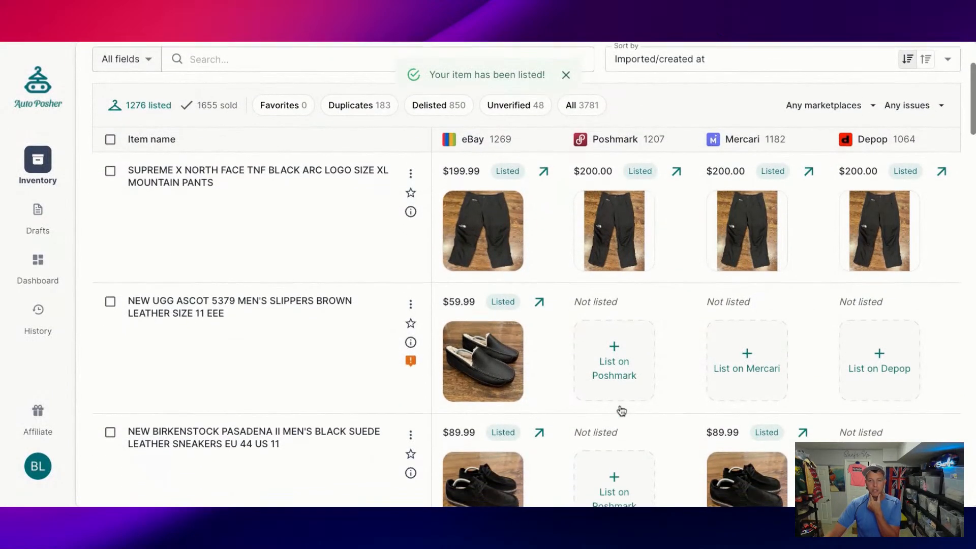
scroll(613, 352, down, 2)
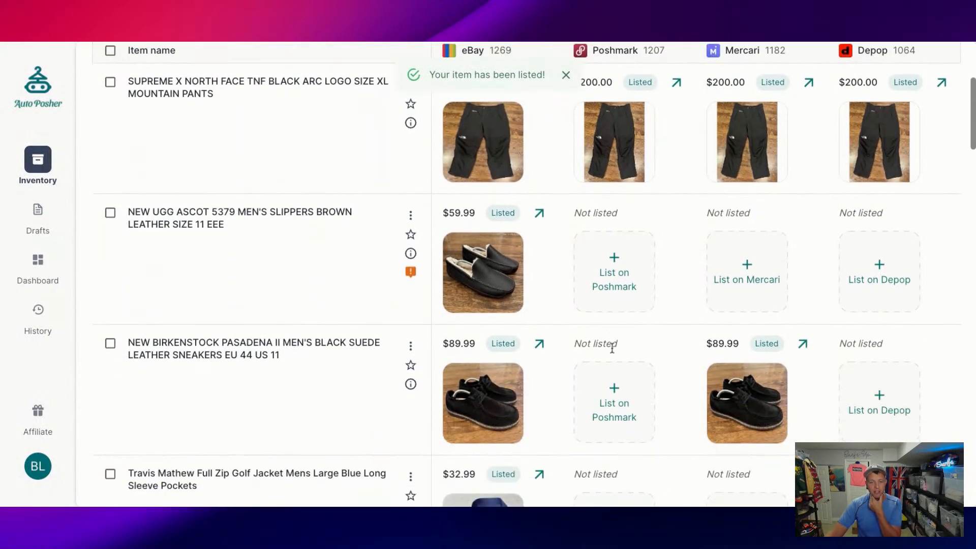
click(609, 271)
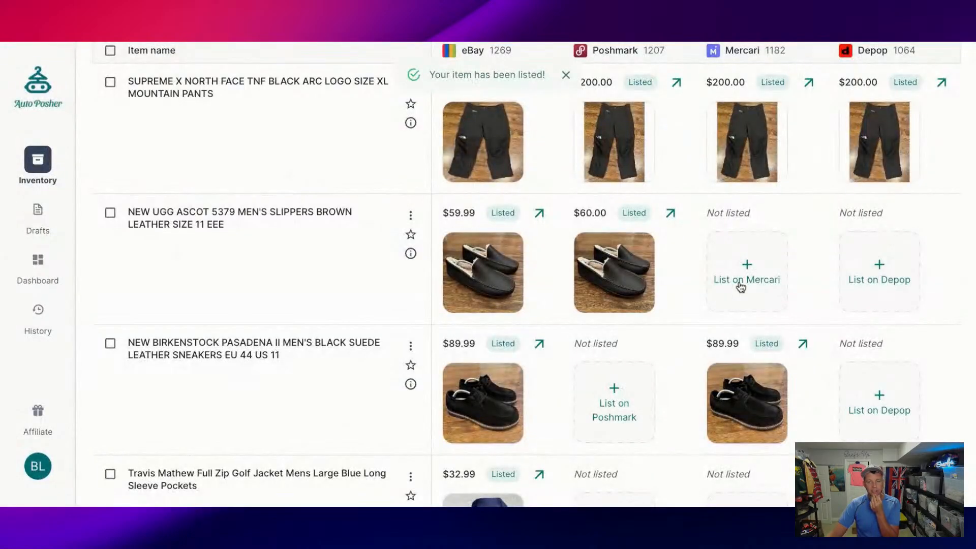
click(740, 284)
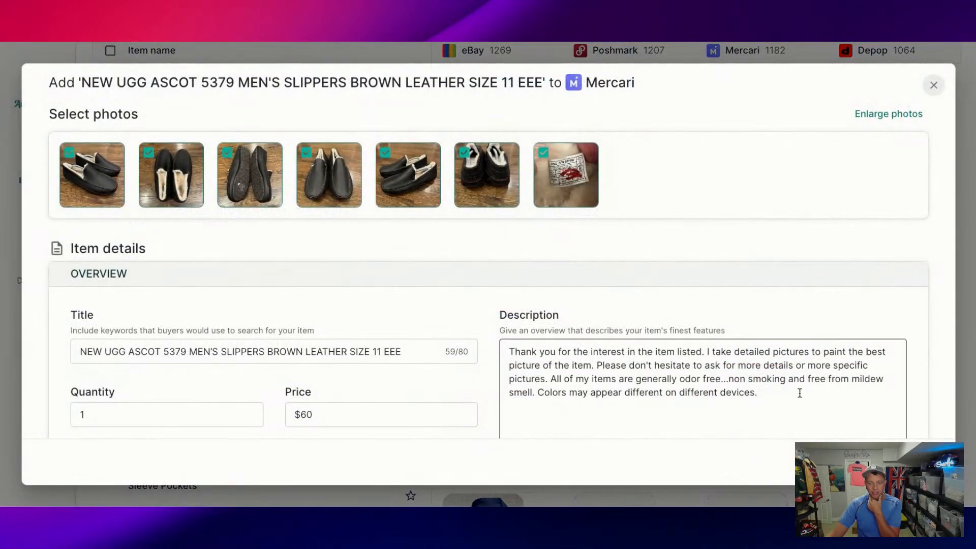
click(848, 461)
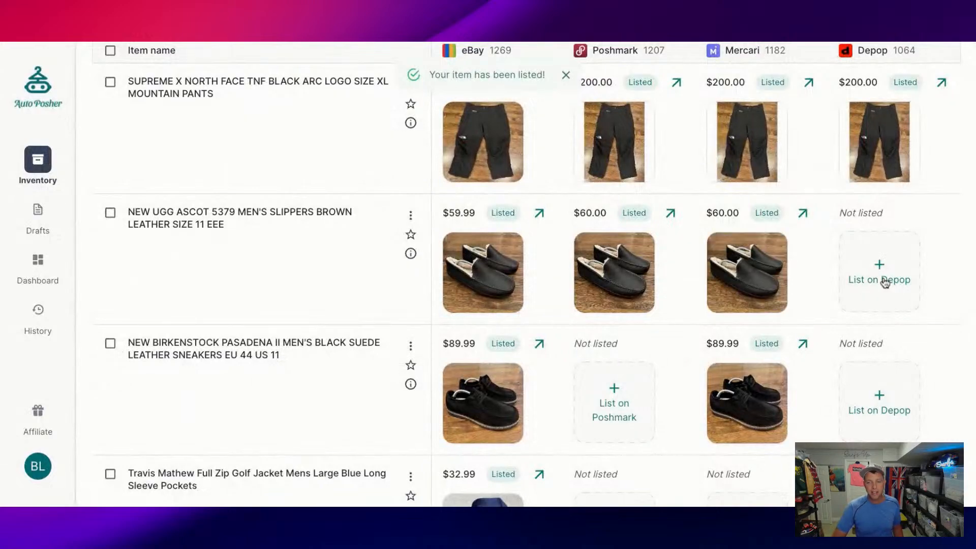
click(885, 283)
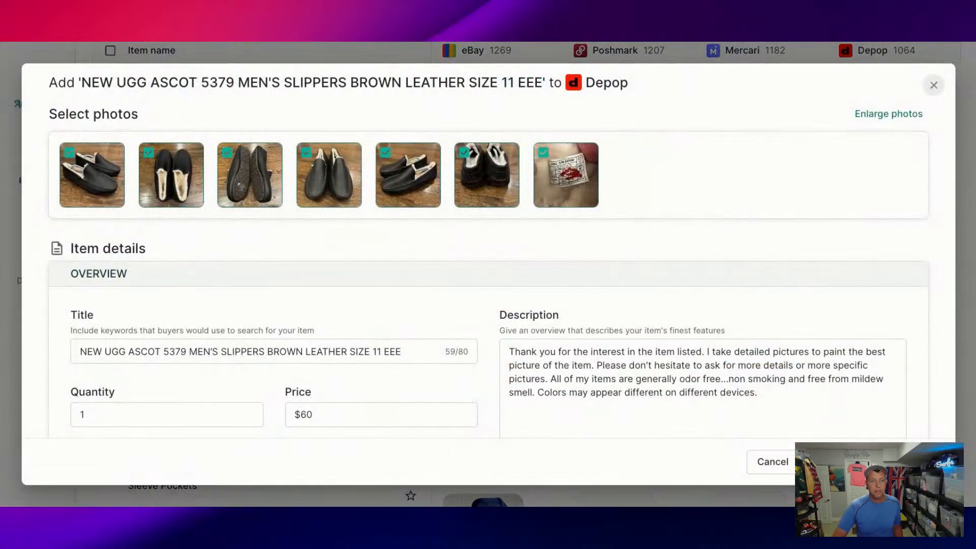
click(872, 461)
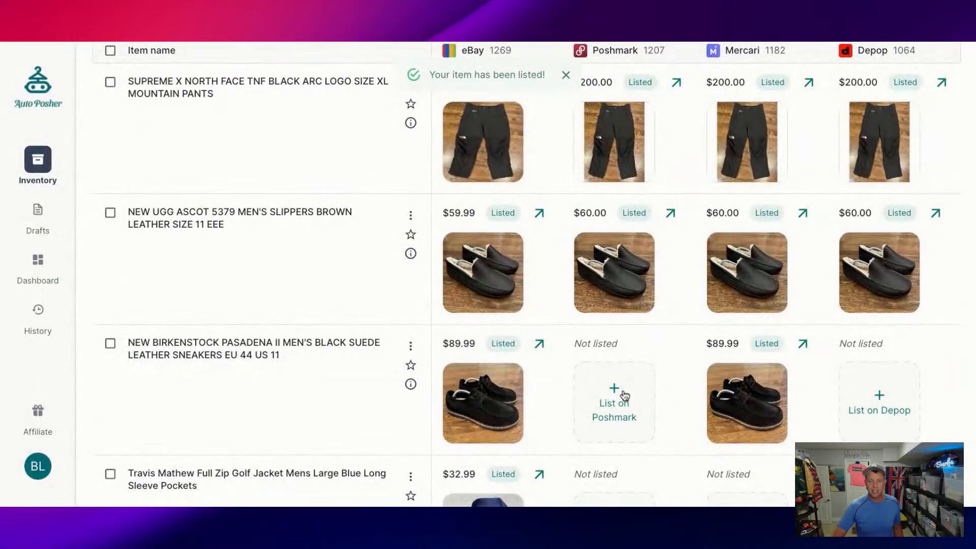
Crosslist the new Birkenstock Pasadena II men's black suede sneakers to Poshmark and Depop at $90
click(616, 401)
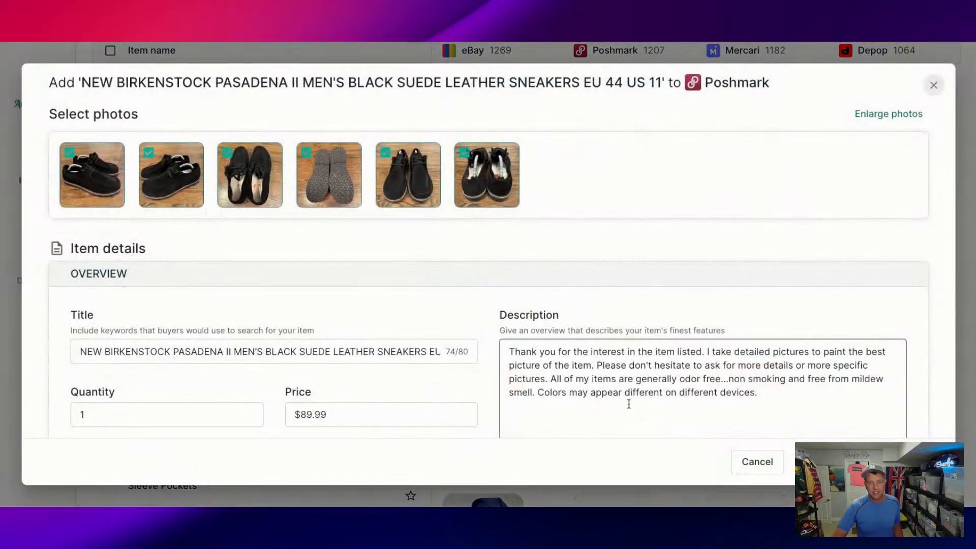
click(864, 461)
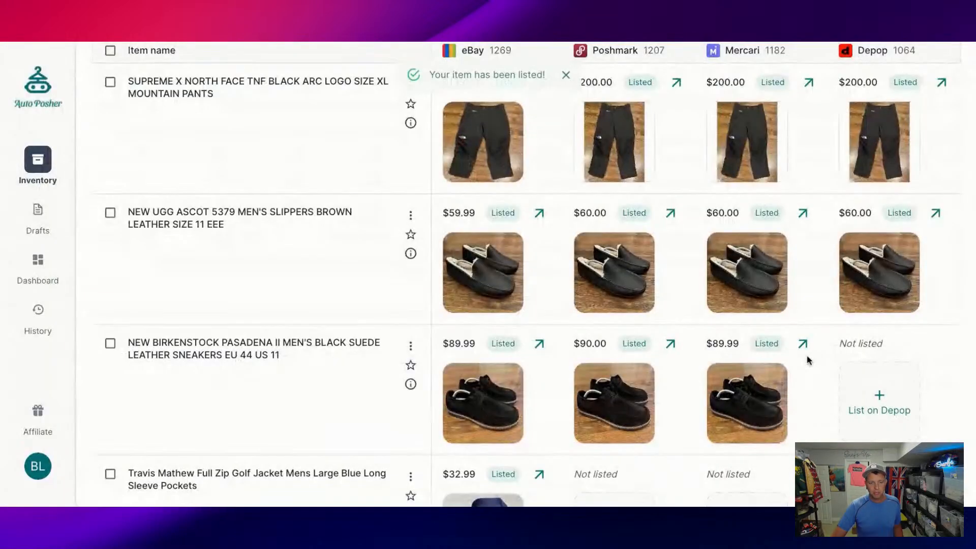
click(883, 407)
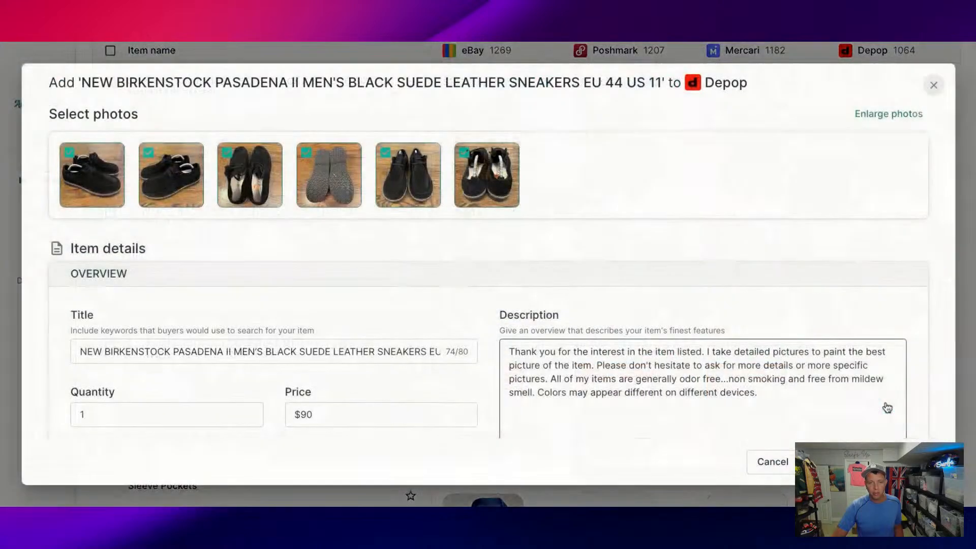
click(879, 461)
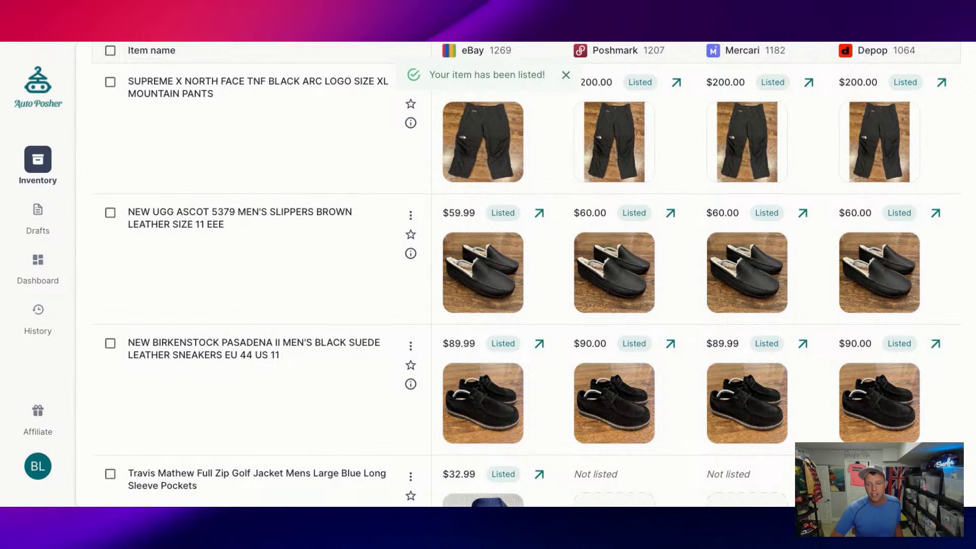
Crosslist the Travis Mathew men's blue full zip golf jacket to Poshmark, Mercari and Depop at $33
scroll(467, 400, down, 1)
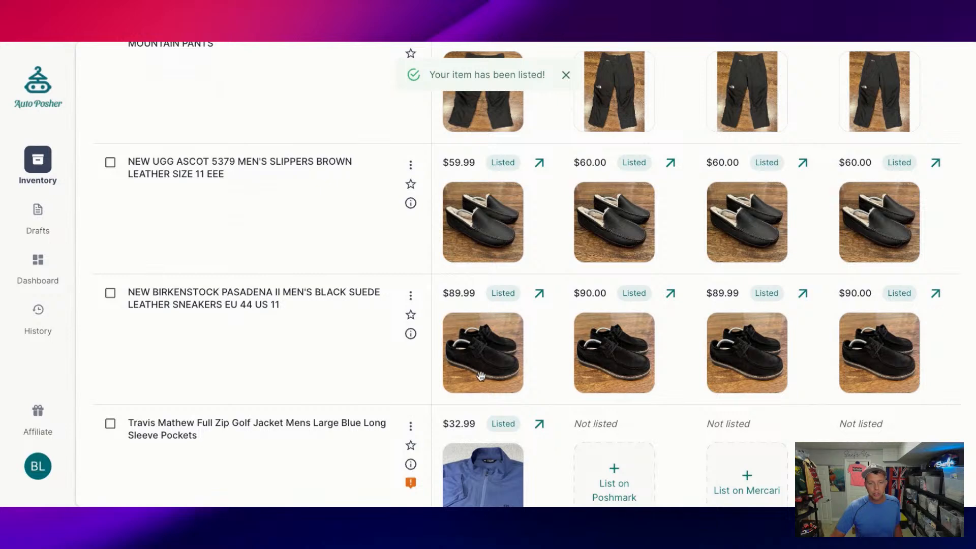
scroll(563, 407, down, 2)
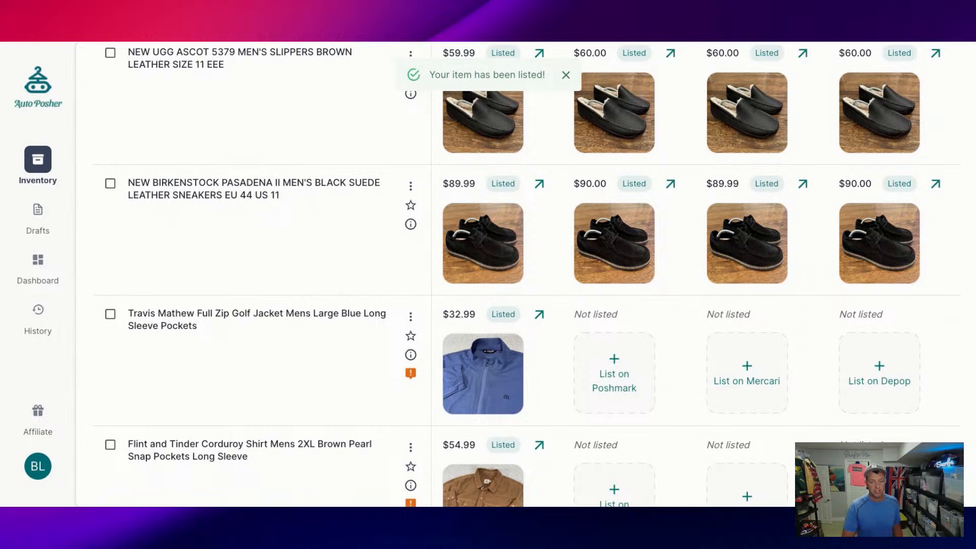
click(614, 370)
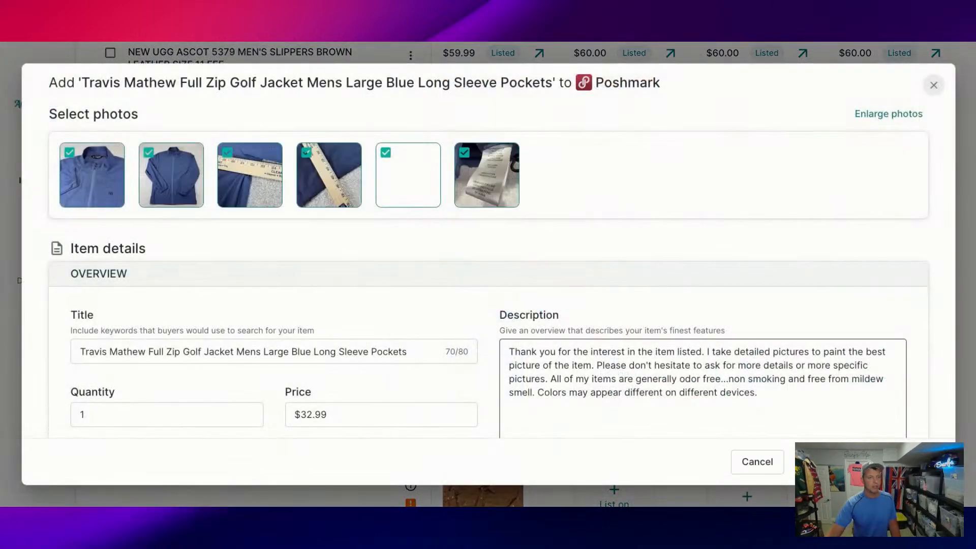
click(859, 462)
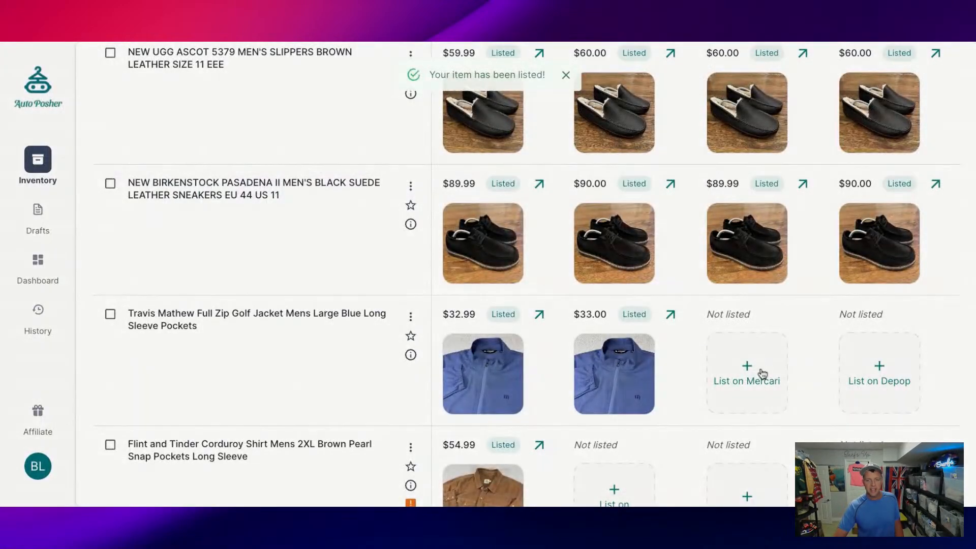
click(762, 373)
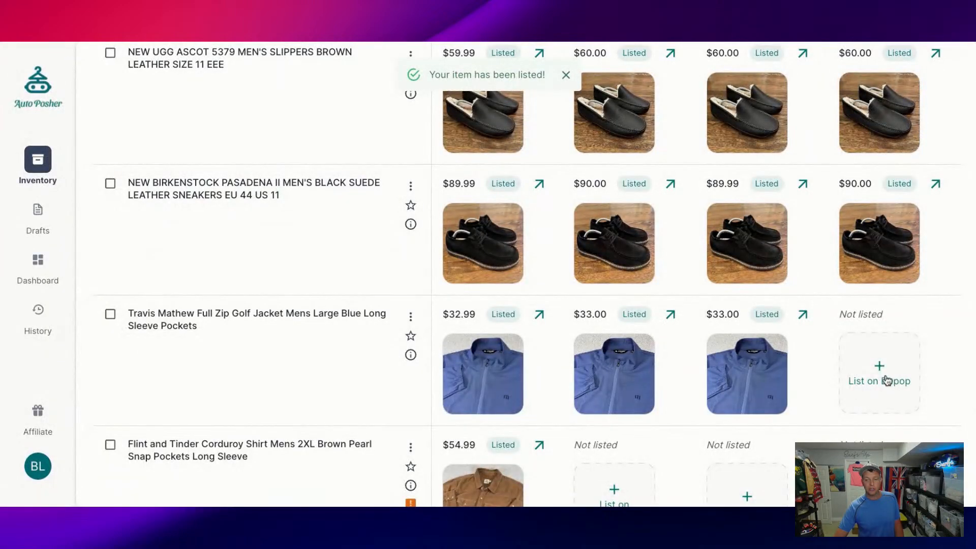
click(886, 380)
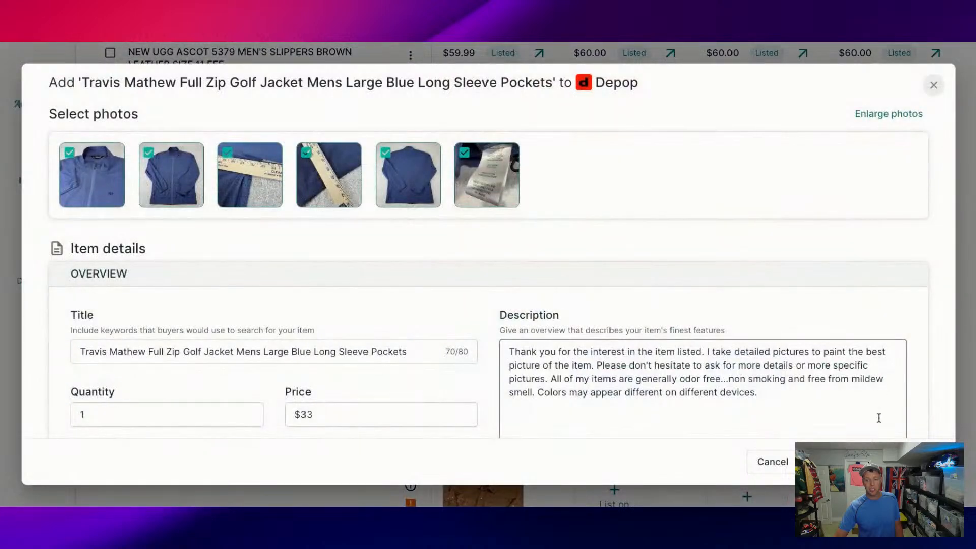
click(877, 461)
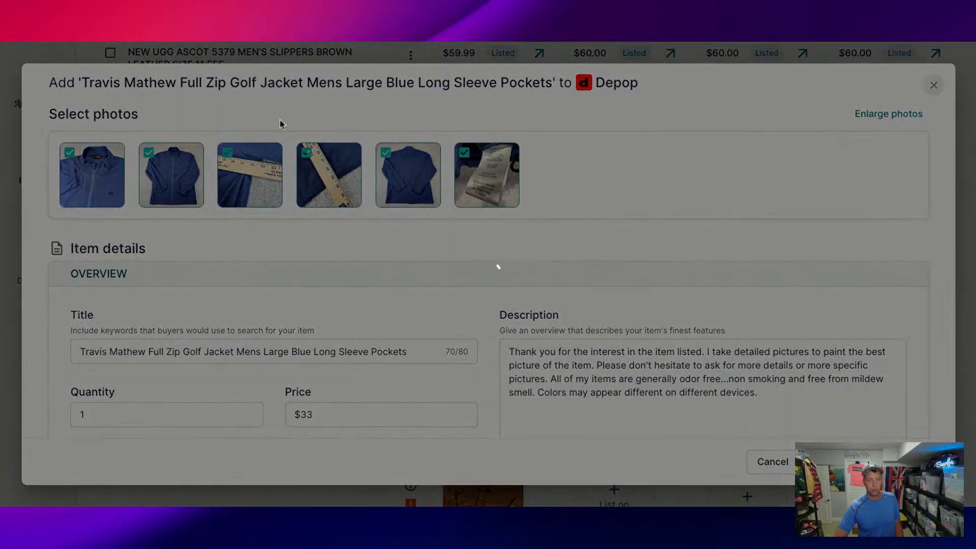
Crosslist the Flint and Tinder men's 2XL brown corduroy shirt to Poshmark, Mercari and Depop at $55
scroll(591, 241, down, 2)
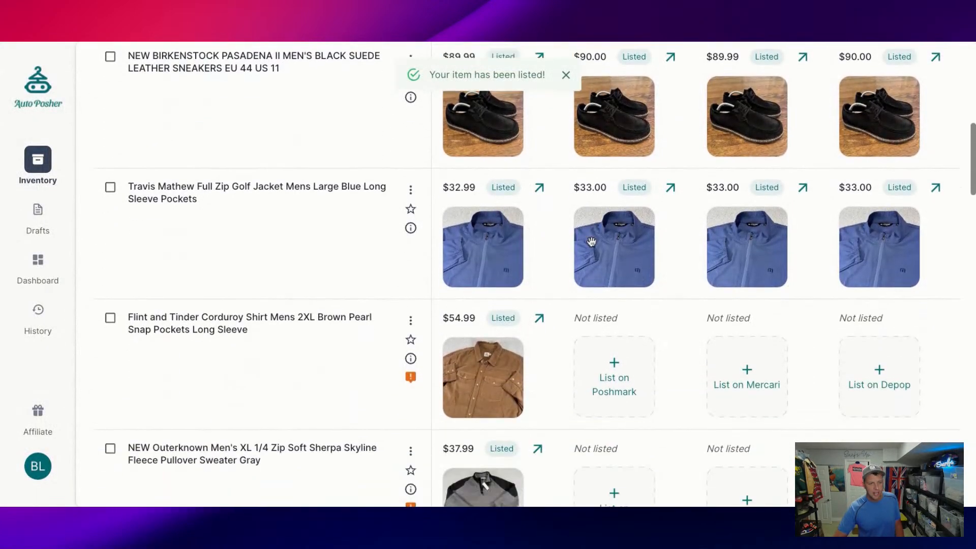
scroll(591, 241, down, 2)
click(615, 284)
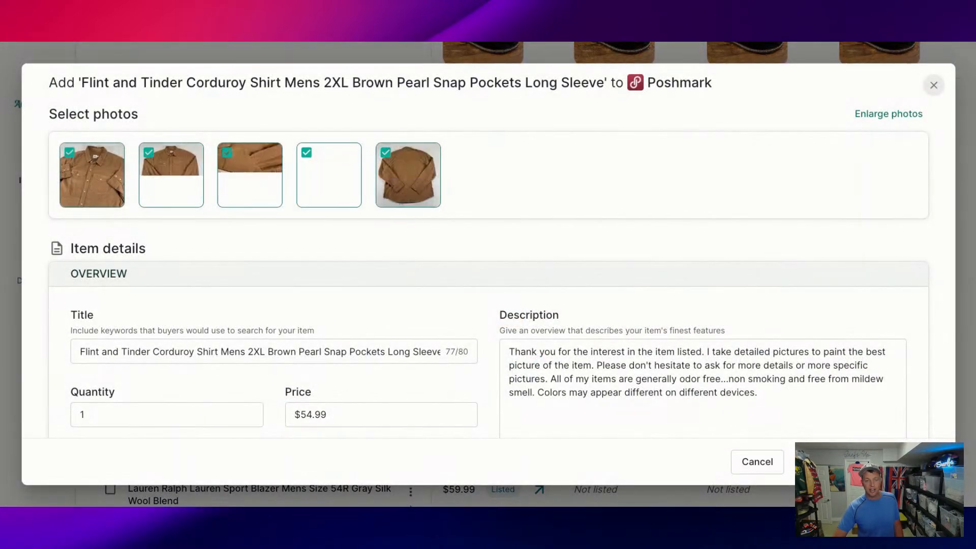
click(877, 461)
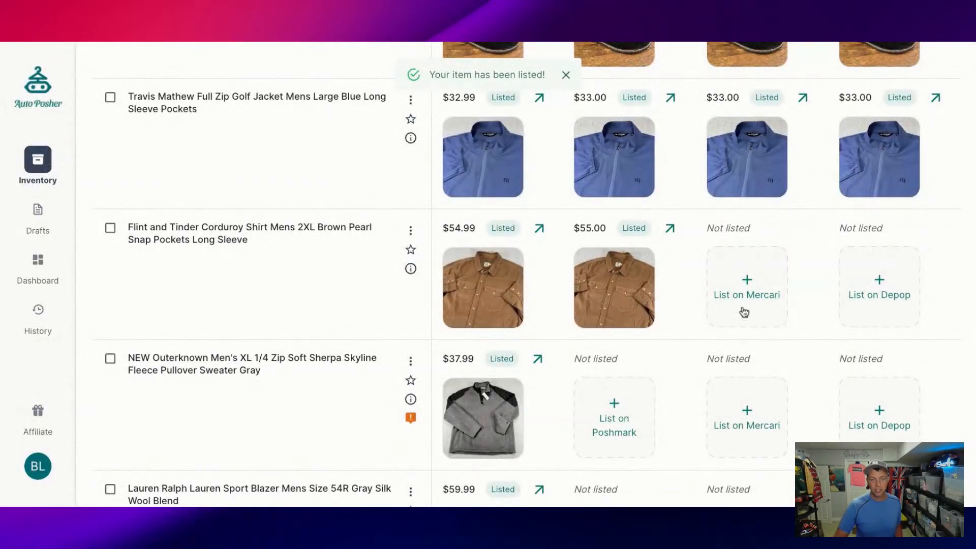
click(746, 300)
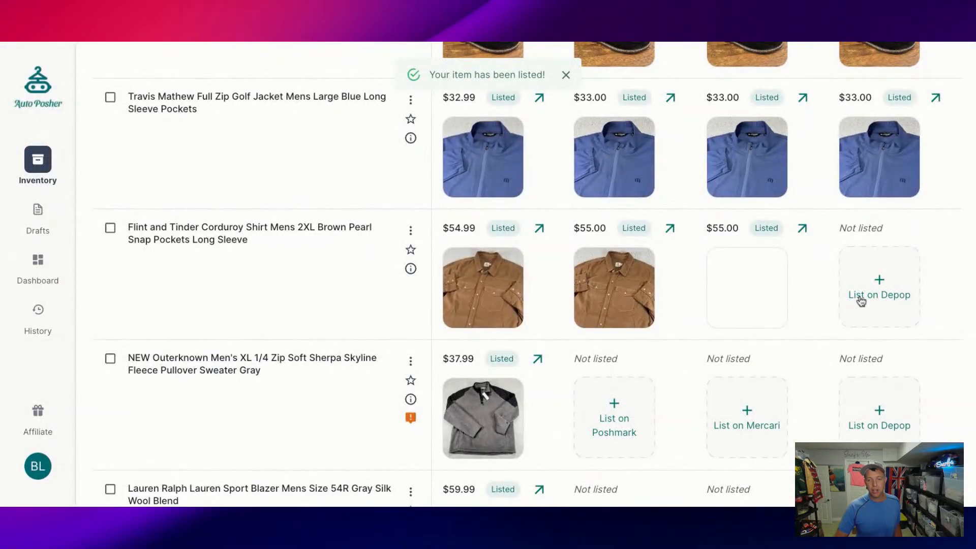
click(864, 299)
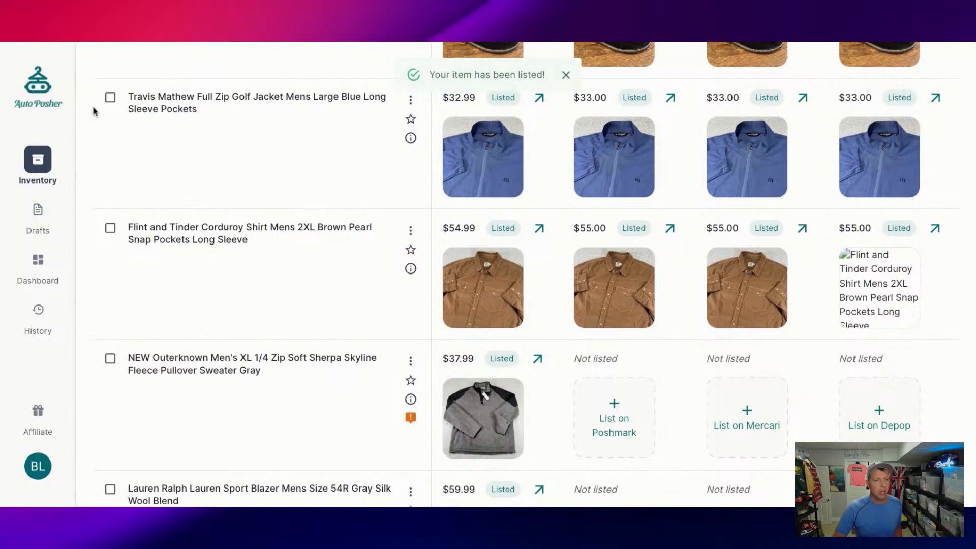
Open the daily dashboard and review the share, relist, offer and follow activity for Poshmark, eBay, Mercari and Depop
click(48, 276)
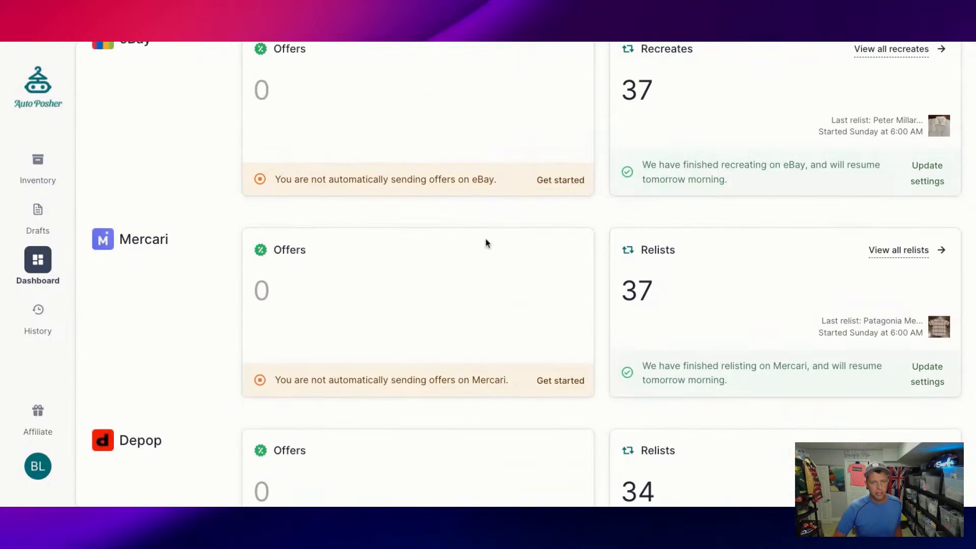
scroll(488, 243, up, 10)
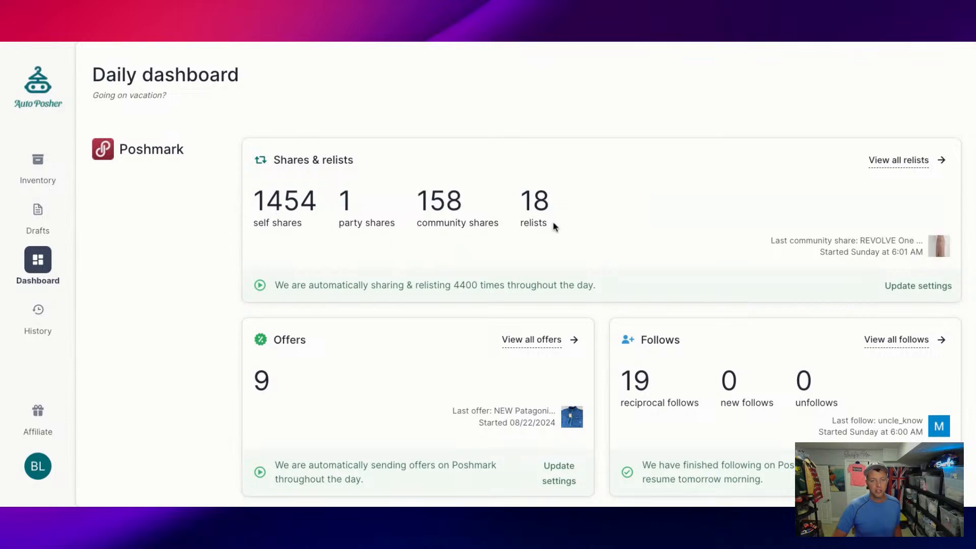
scroll(554, 227, down, 1)
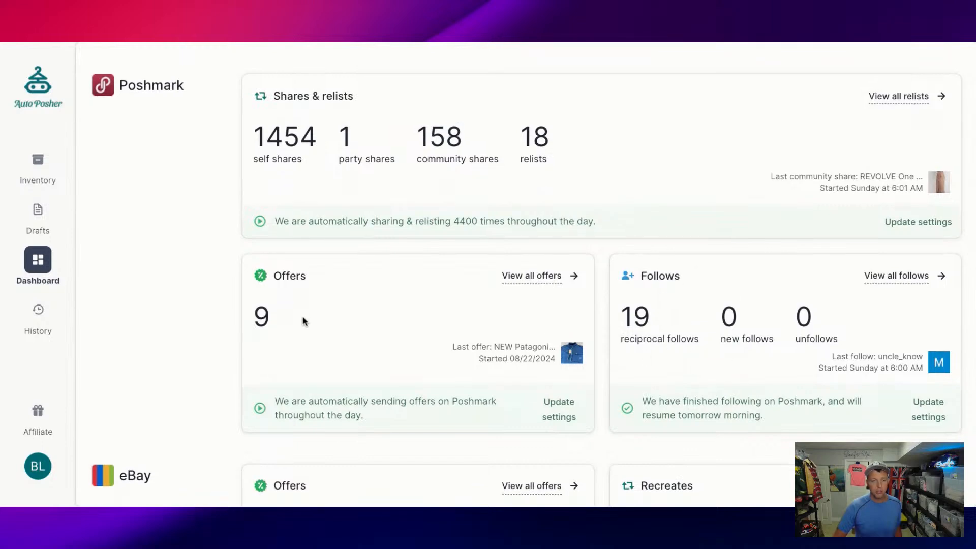
scroll(301, 298, up, 1)
scroll(301, 298, down, 6)
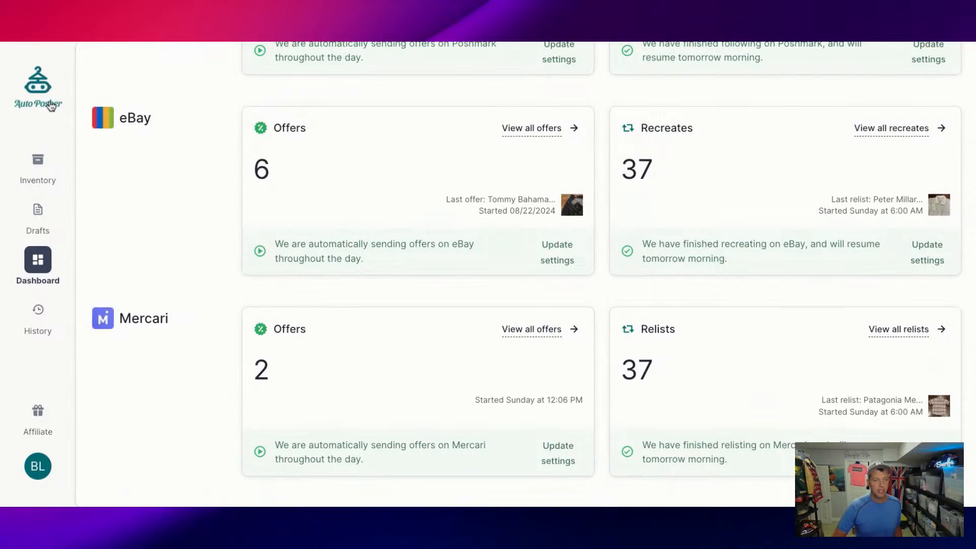
scroll(504, 131, up, 8)
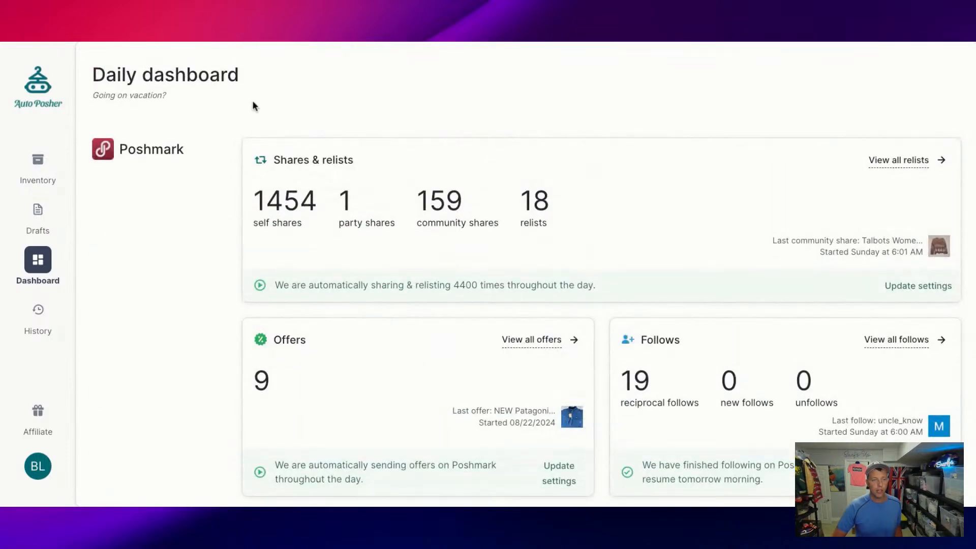
View the subscription plans on the pricing page and return to the daily dashboard
click(42, 103)
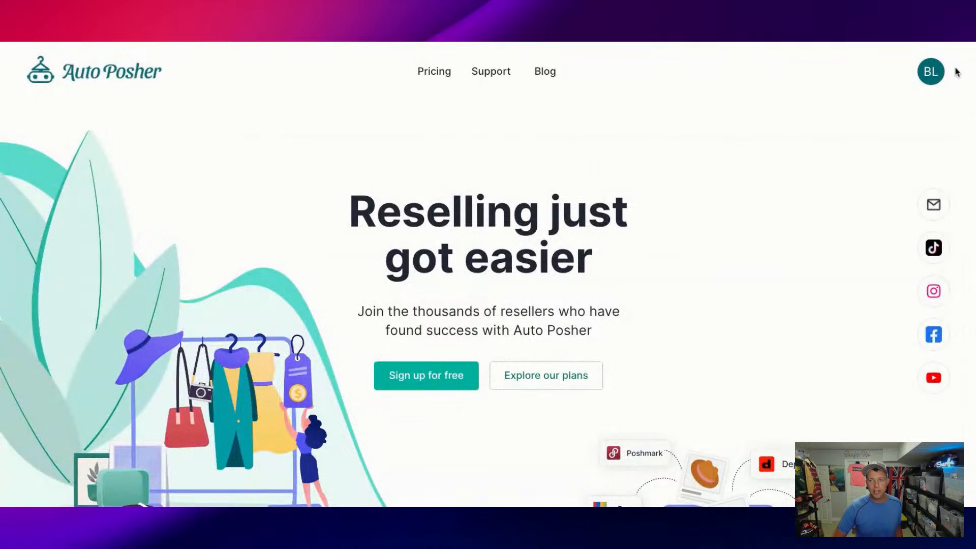
click(932, 69)
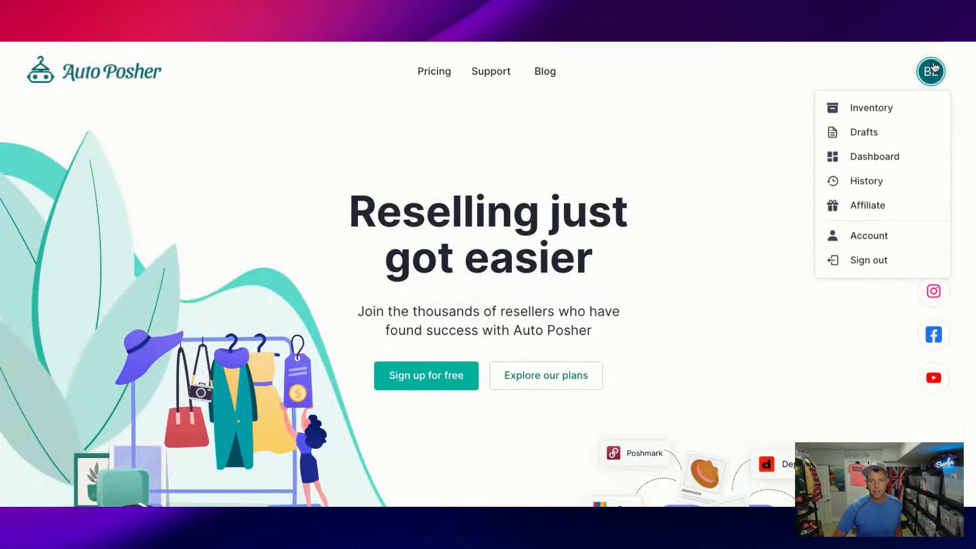
click(443, 72)
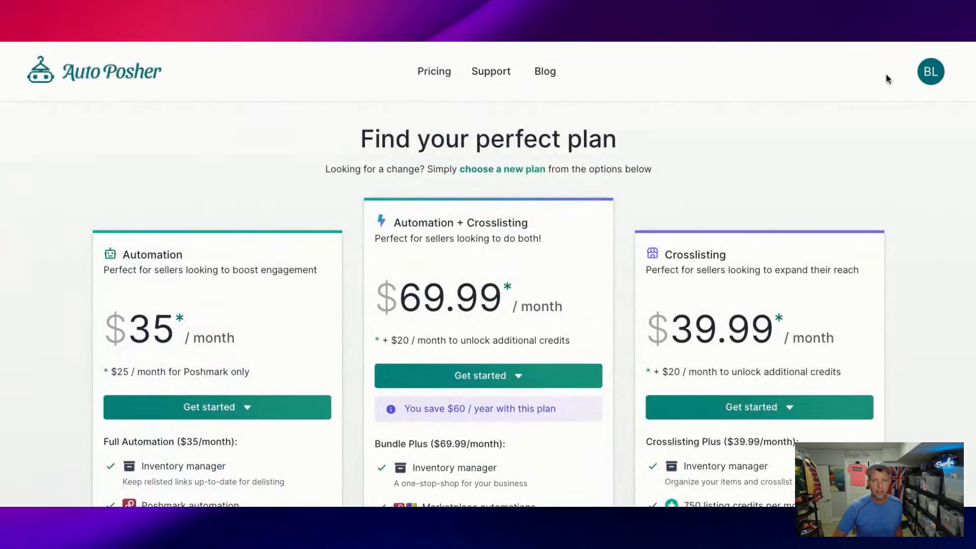
click(930, 74)
click(883, 156)
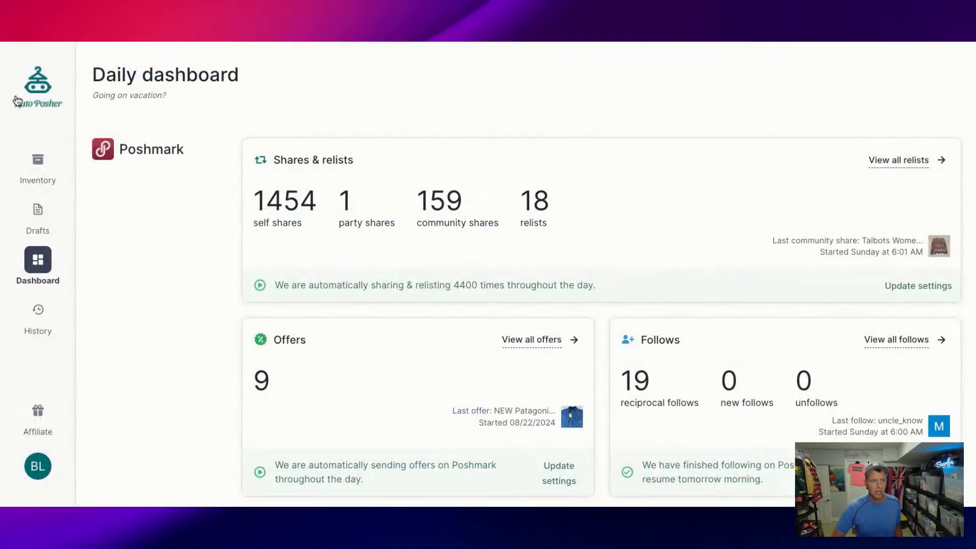
Open the inventory from the home page and go to page 2 of the listed items
click(17, 101)
click(929, 76)
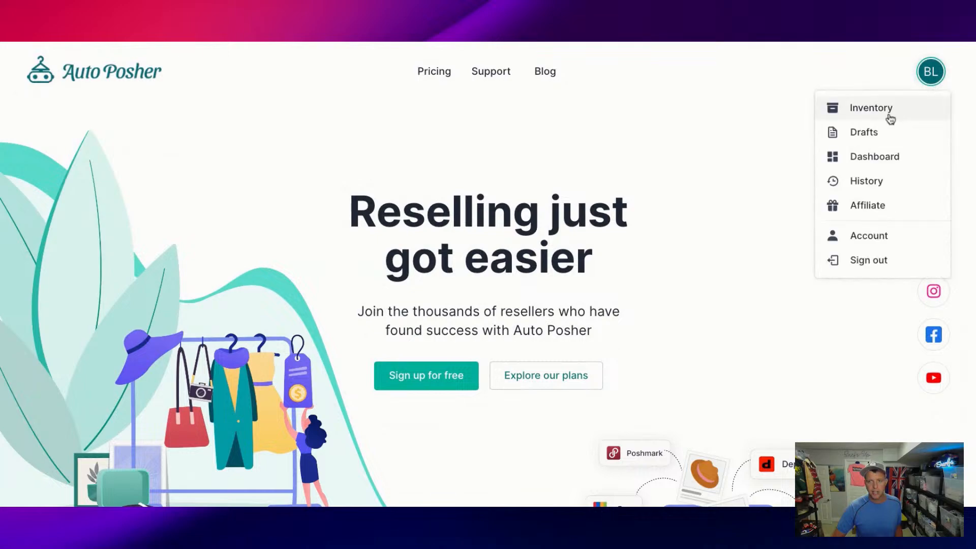
click(897, 114)
scroll(581, 288, down, 10)
scroll(581, 287, down, 10)
click(195, 474)
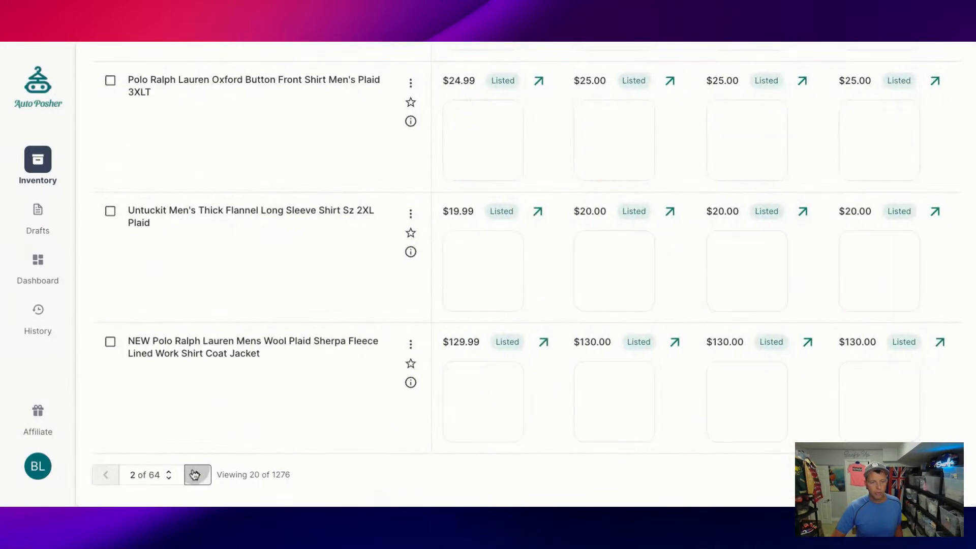
Crosslist the Boston College basketball jersey to Poshmark, Mercari and Depop at $50, and the Harris Tweed waistcoat vest to Poshmark at $90
scroll(762, 299, up, 10)
scroll(762, 299, down, 1)
click(606, 382)
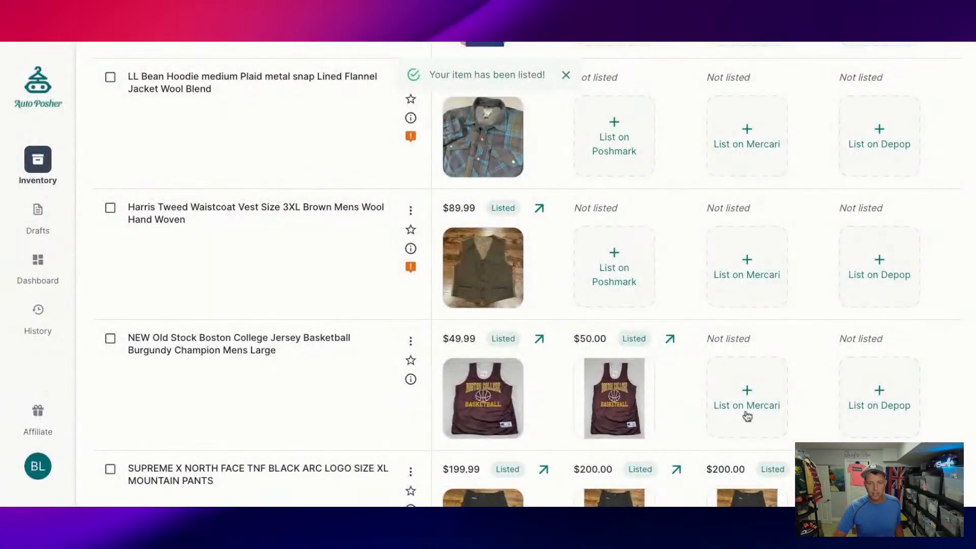
click(767, 396)
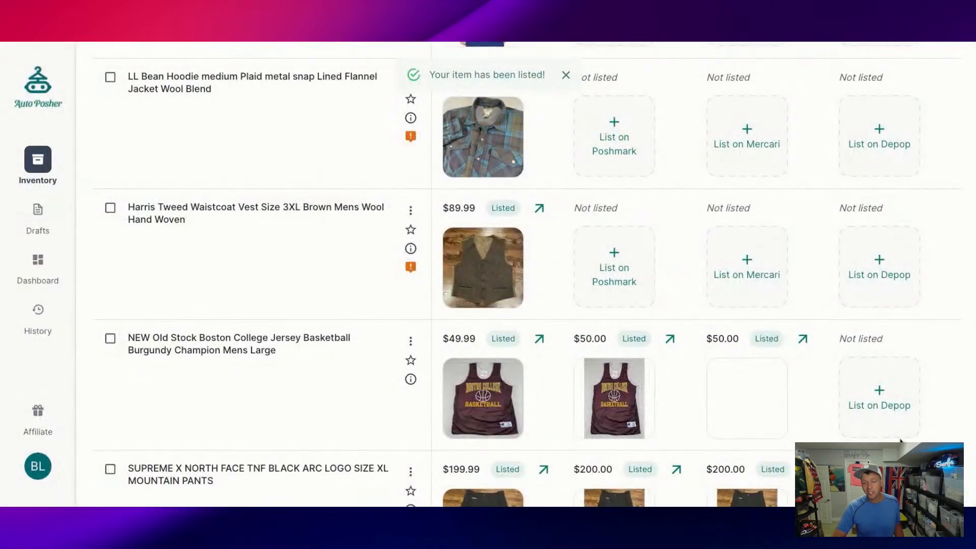
click(887, 405)
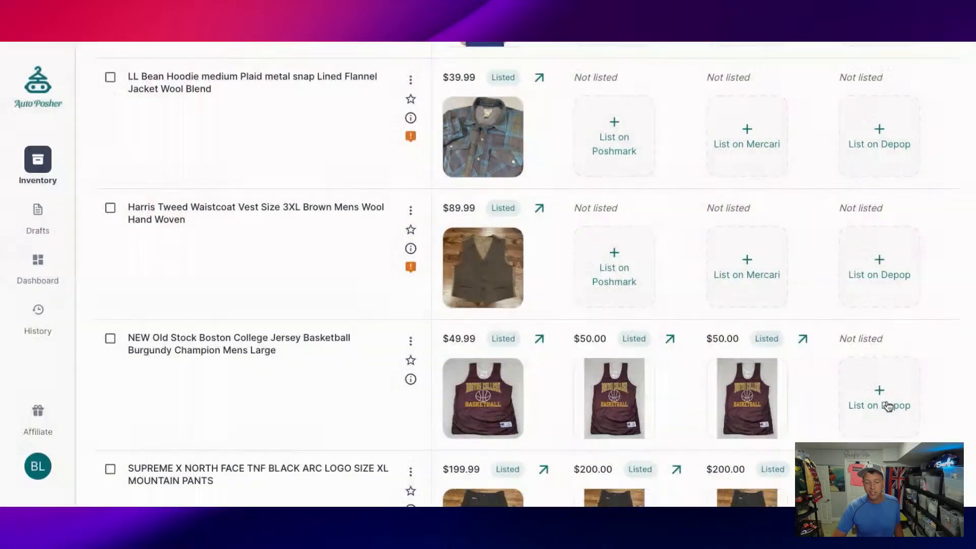
click(887, 405)
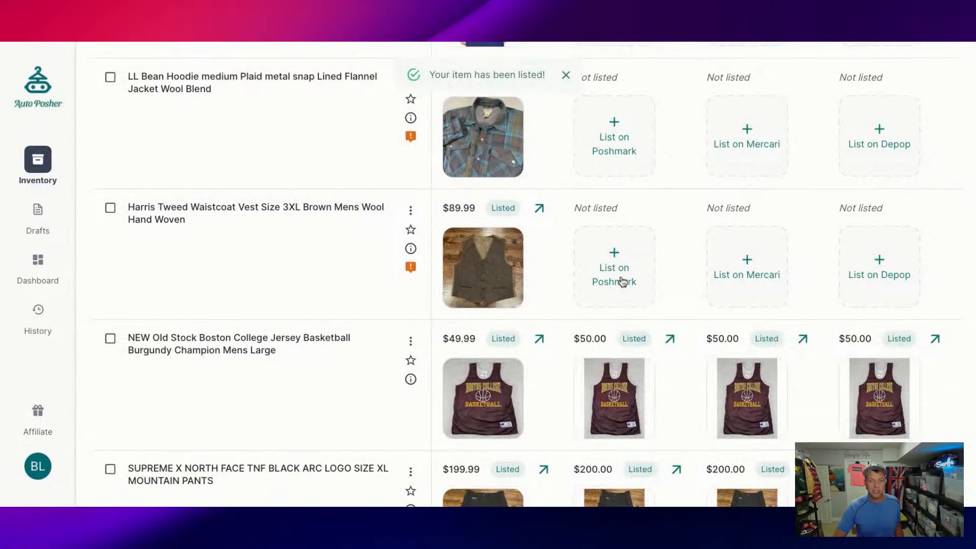
click(622, 281)
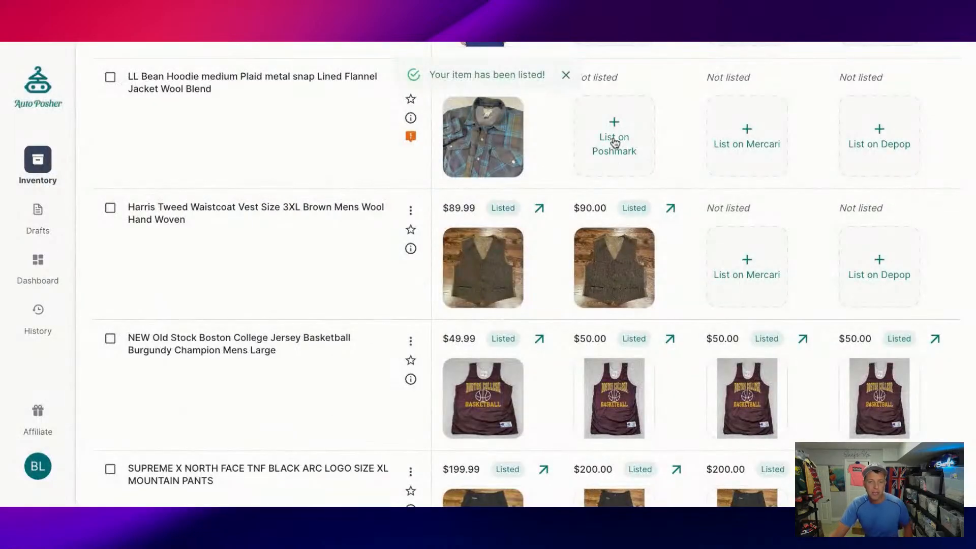
Check the LL Bean plaid lined flannel jacket's listing details and list it on Poshmark and Mercari at $40
click(617, 145)
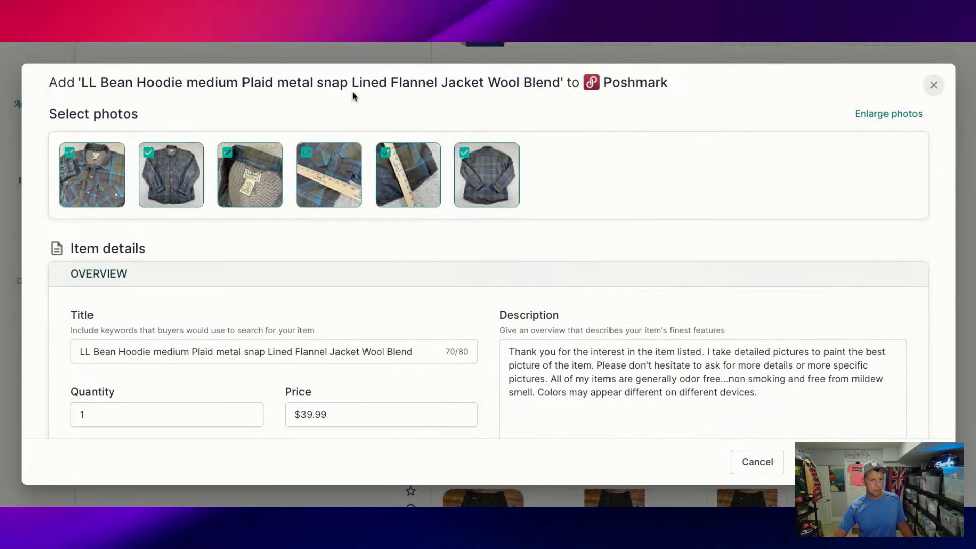
scroll(633, 218, down, 1)
scroll(635, 219, down, 4)
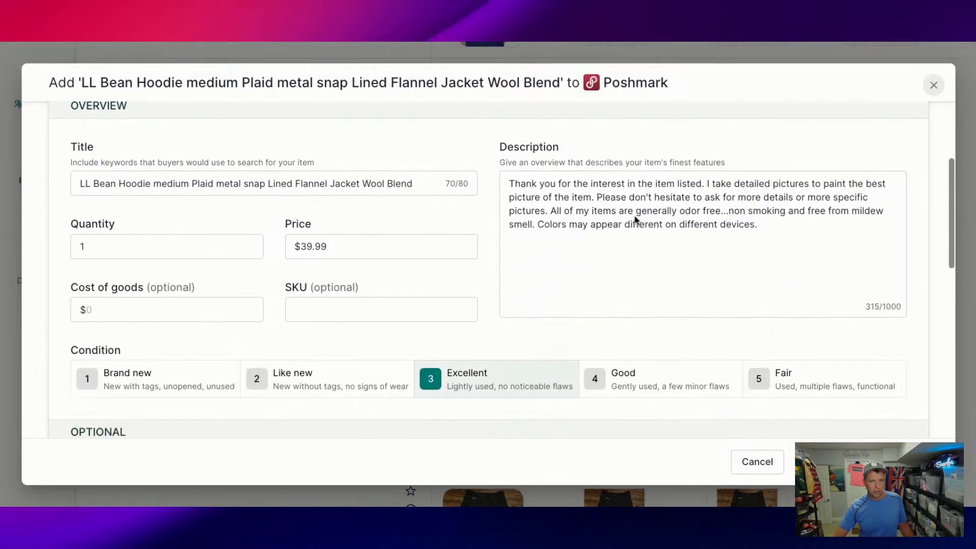
scroll(682, 294, down, 4)
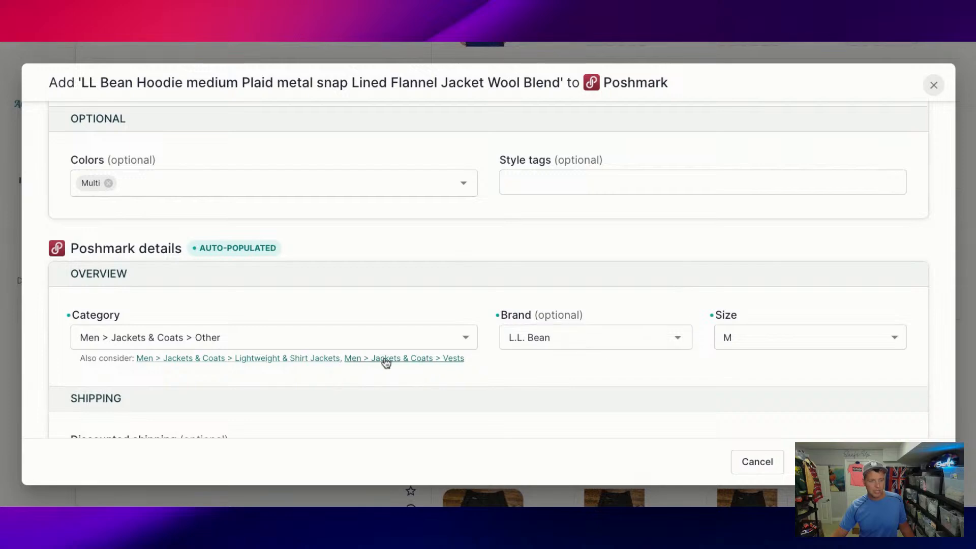
scroll(383, 362, down, 4)
scroll(296, 327, up, 15)
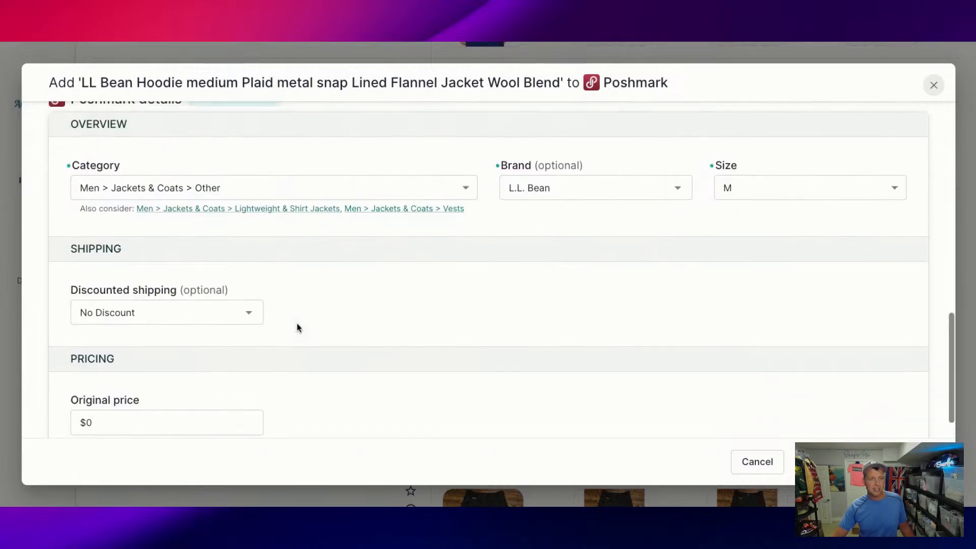
scroll(298, 328, up, 2)
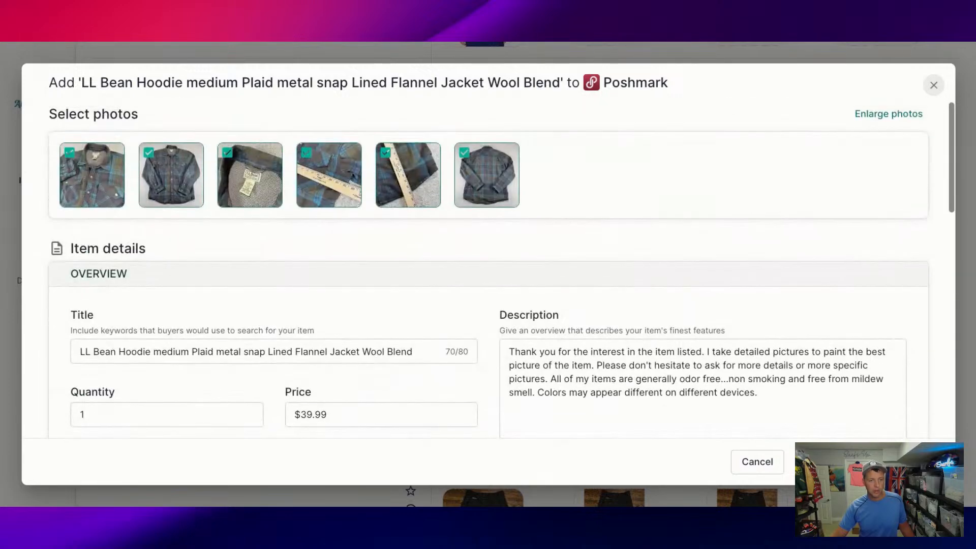
click(859, 461)
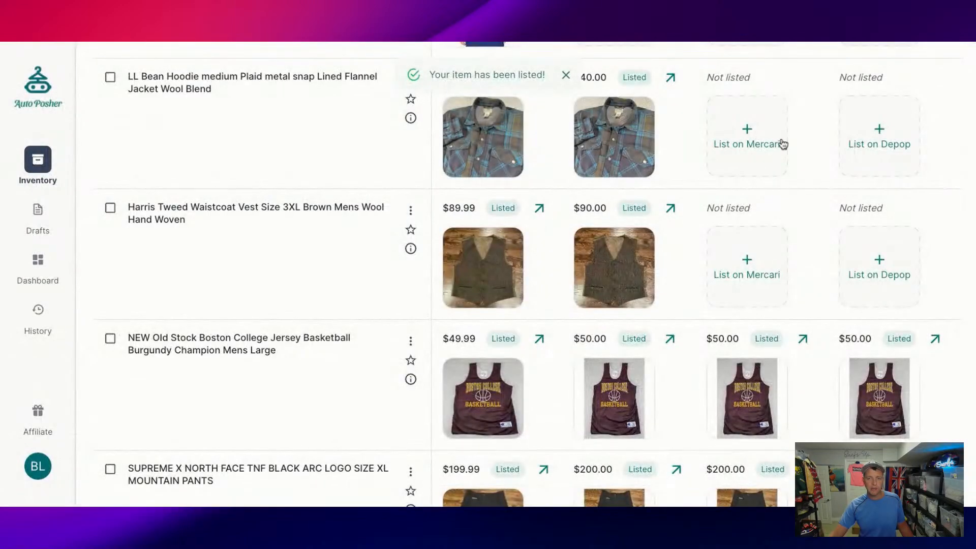
click(758, 138)
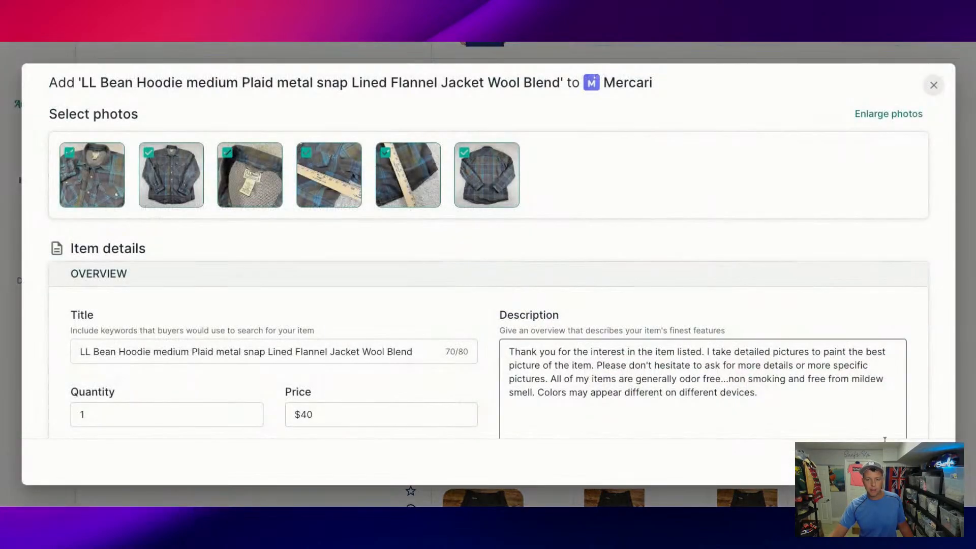
click(859, 462)
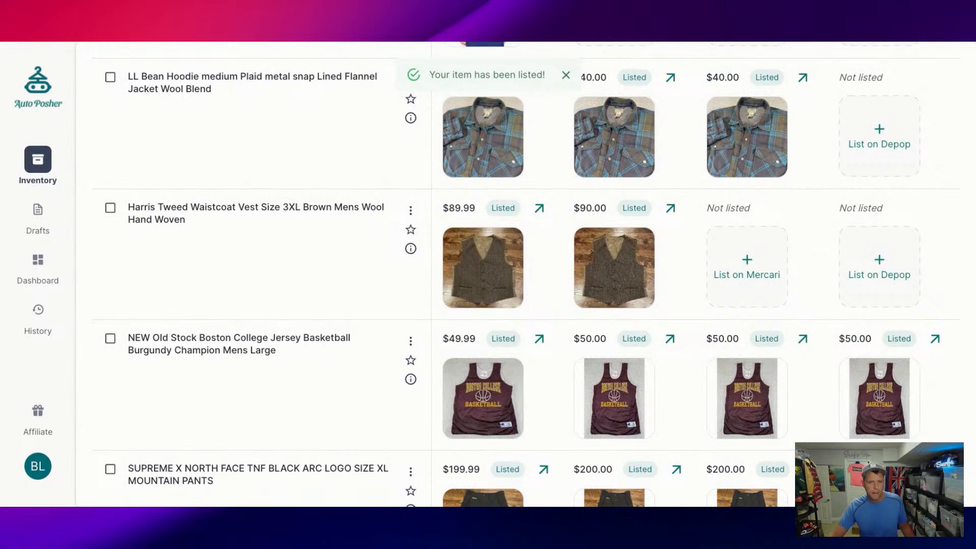
Crosslist the Harris Tweed 3XL brown waistcoat vest to Mercari and Depop at $90
scroll(896, 425, down, 2)
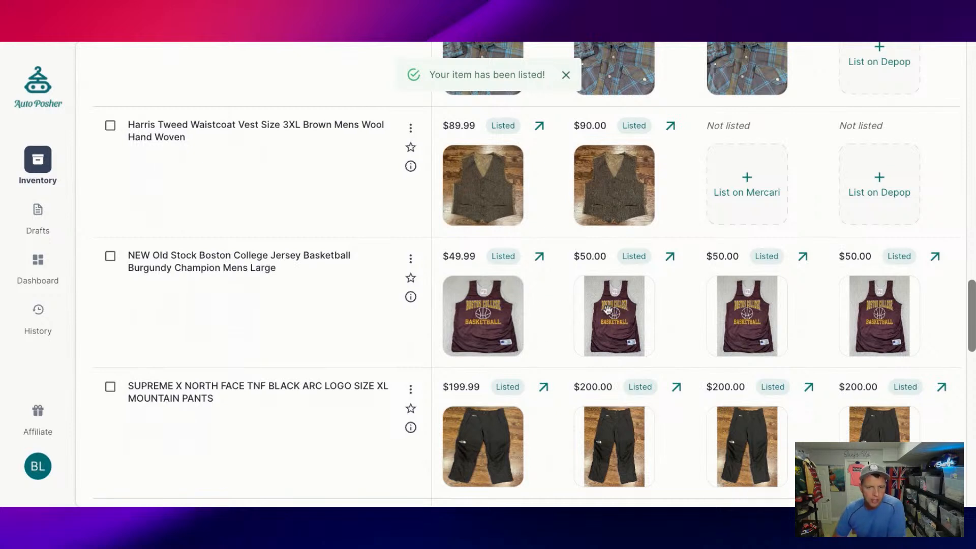
scroll(608, 433, down, 2)
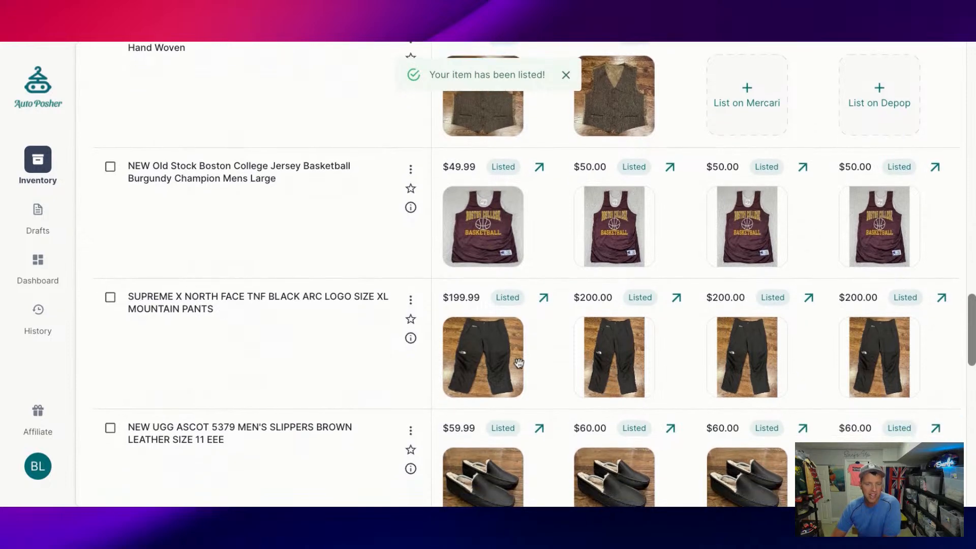
scroll(557, 381, down, 1)
scroll(557, 381, down, 1)
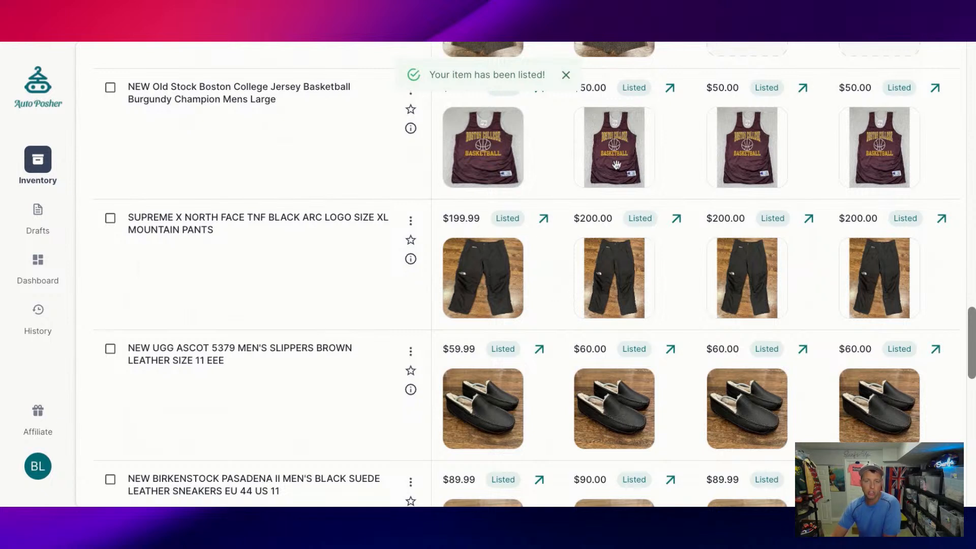
scroll(511, 149, up, 1)
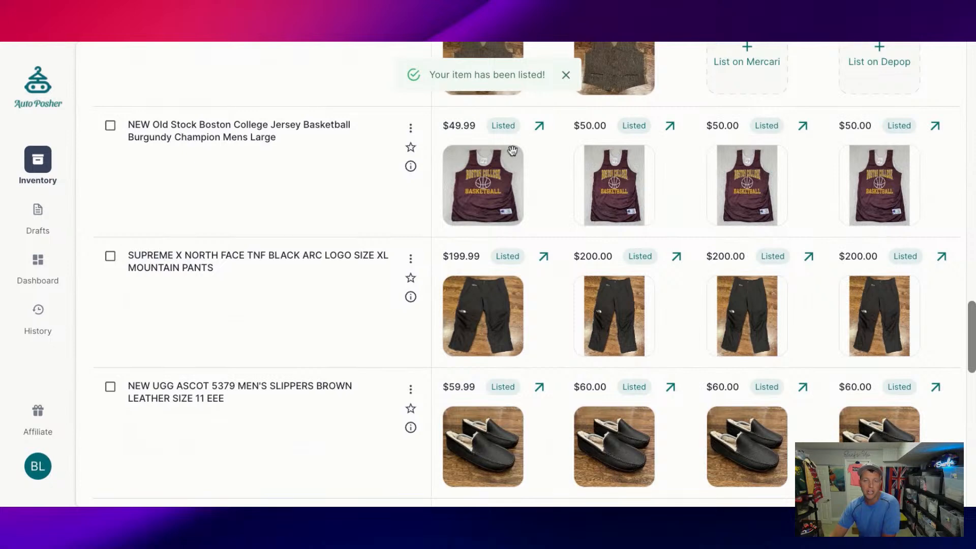
scroll(528, 274, up, 3)
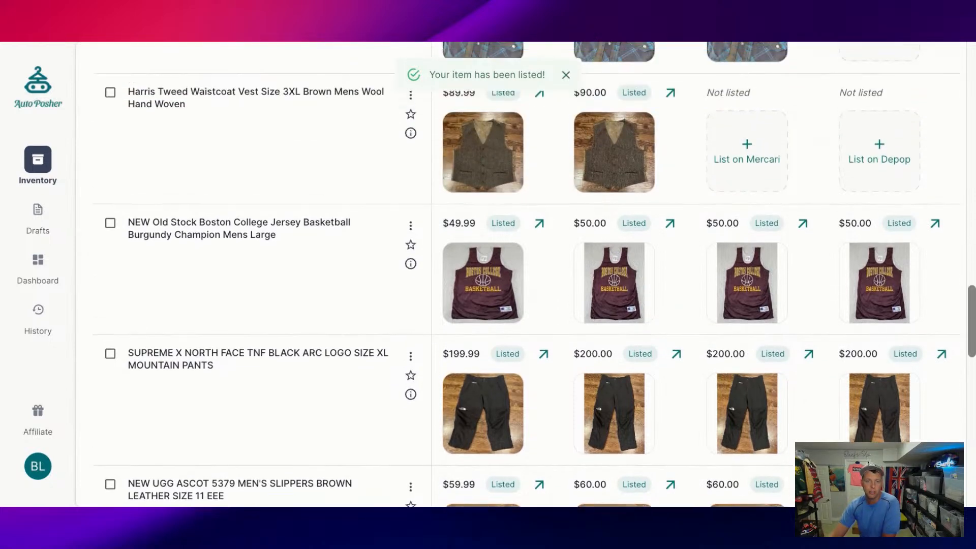
scroll(740, 279, up, 2)
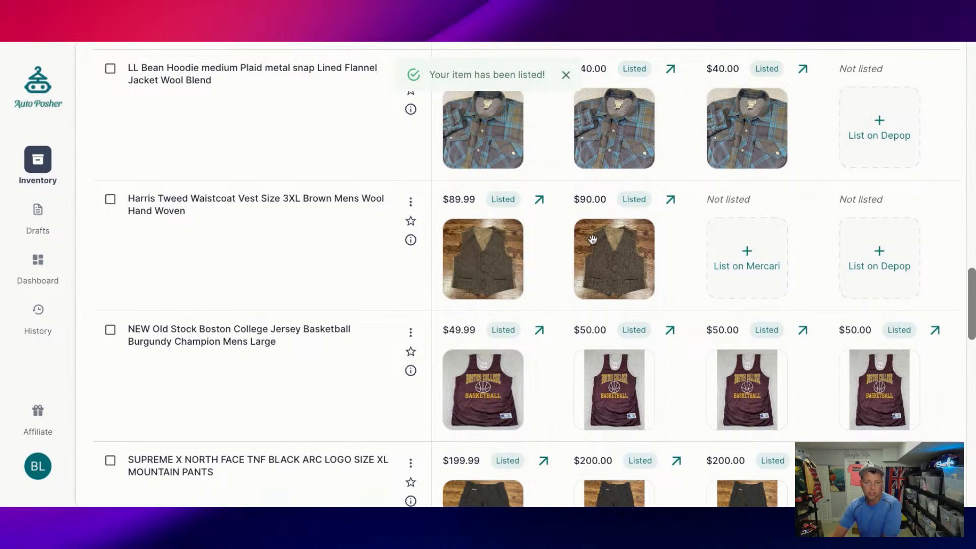
click(773, 269)
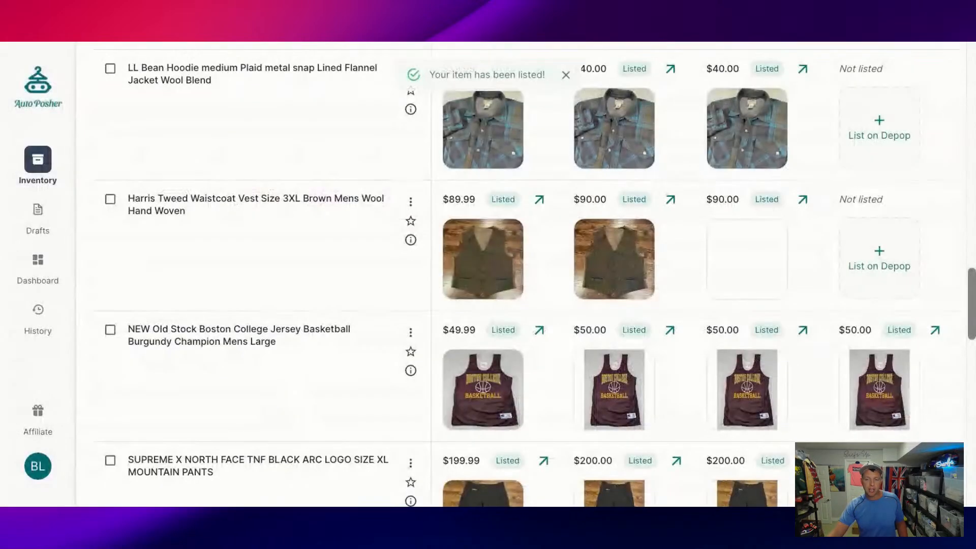
click(880, 254)
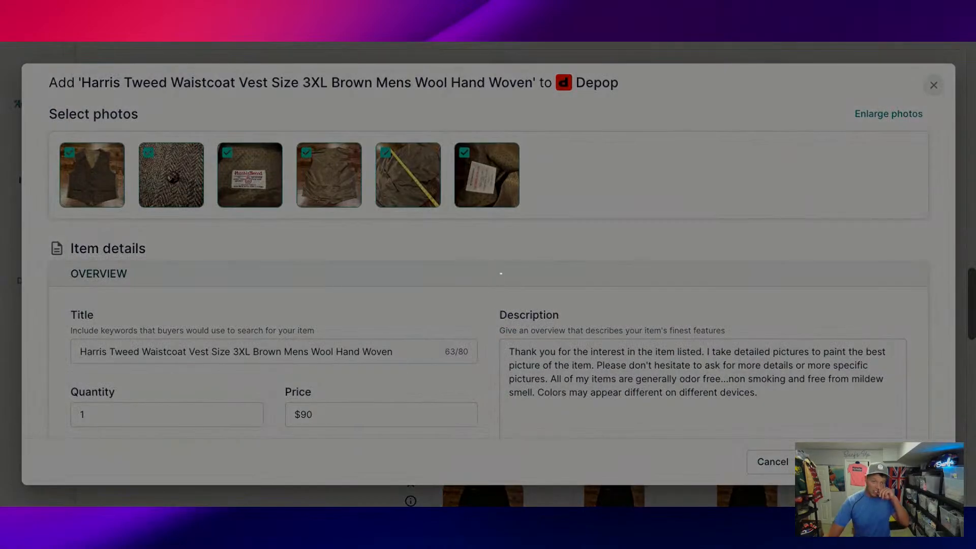
List the LL Bean flannel jacket on Depop at $40 and the new red Nike Tiger Woods golf hat on Poshmark at $10
scroll(862, 152, up, 2)
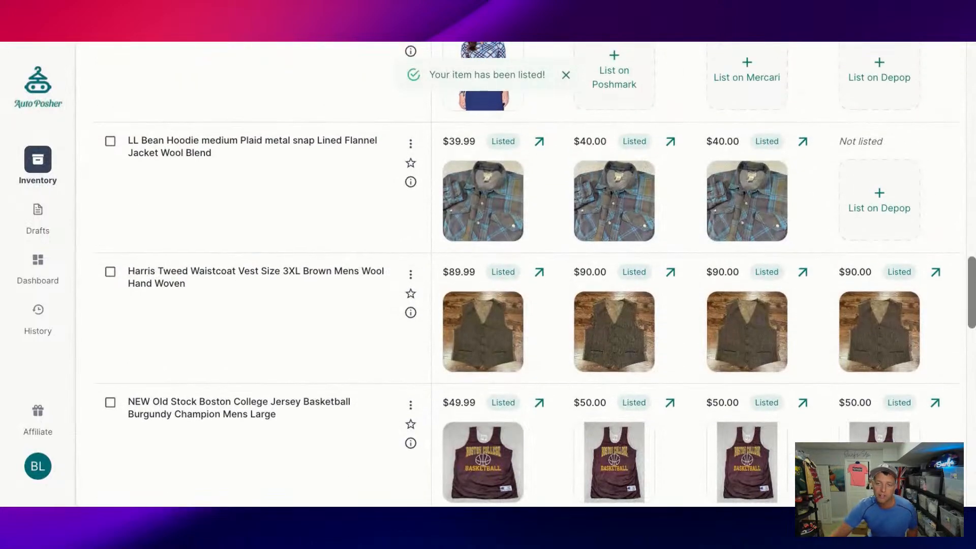
click(883, 184)
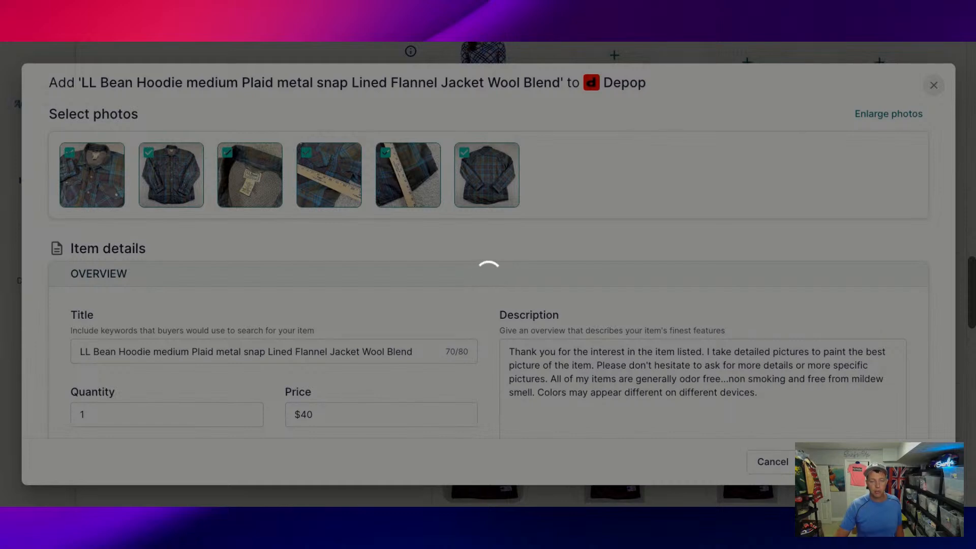
scroll(754, 332, up, 6)
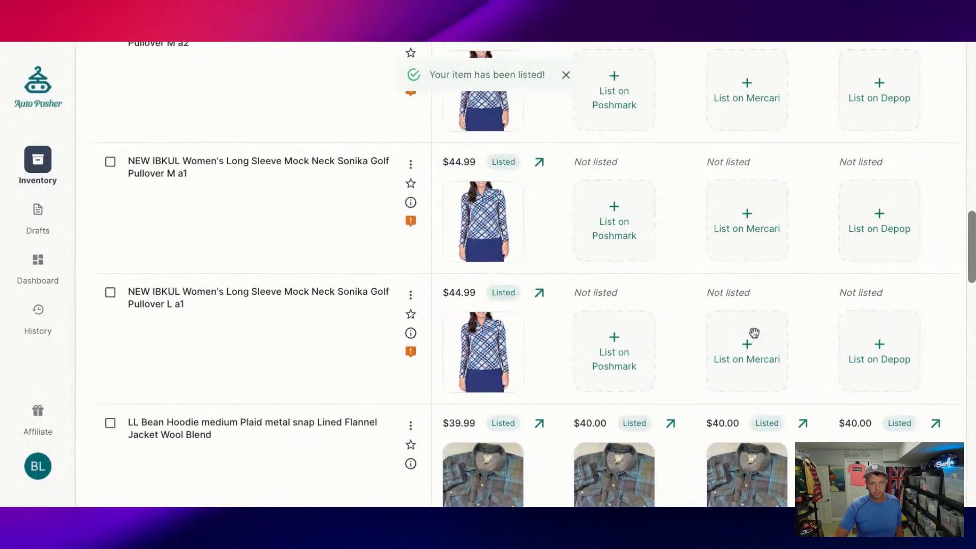
scroll(705, 289, up, 8)
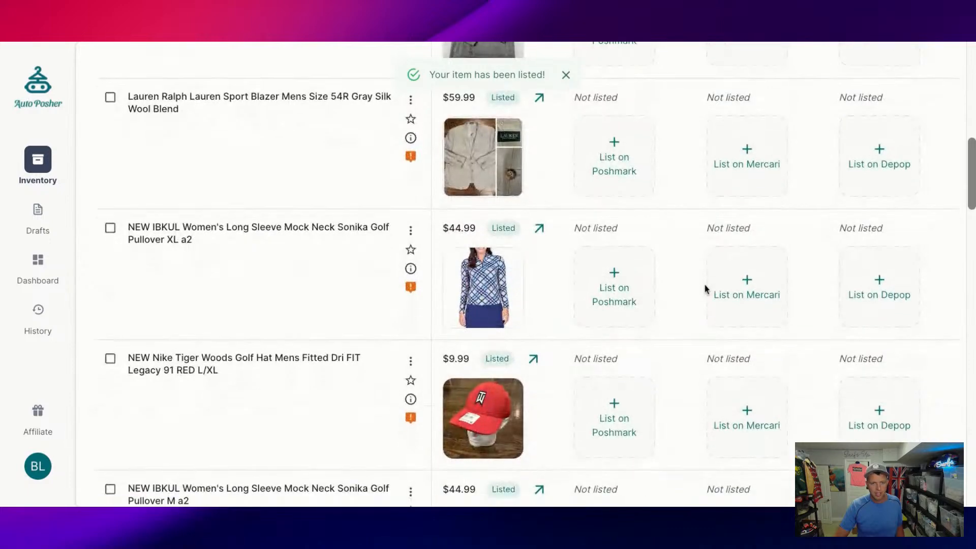
scroll(705, 289, down, 1)
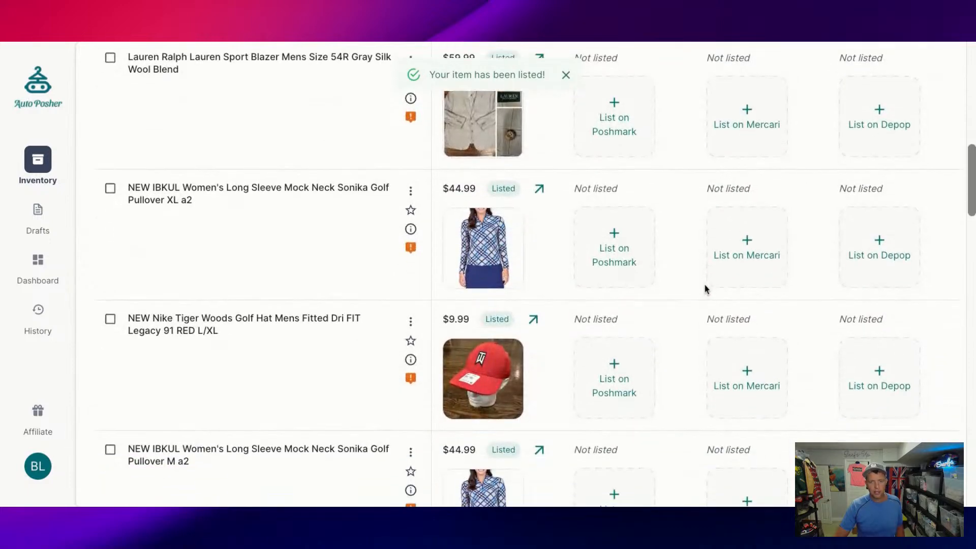
click(612, 377)
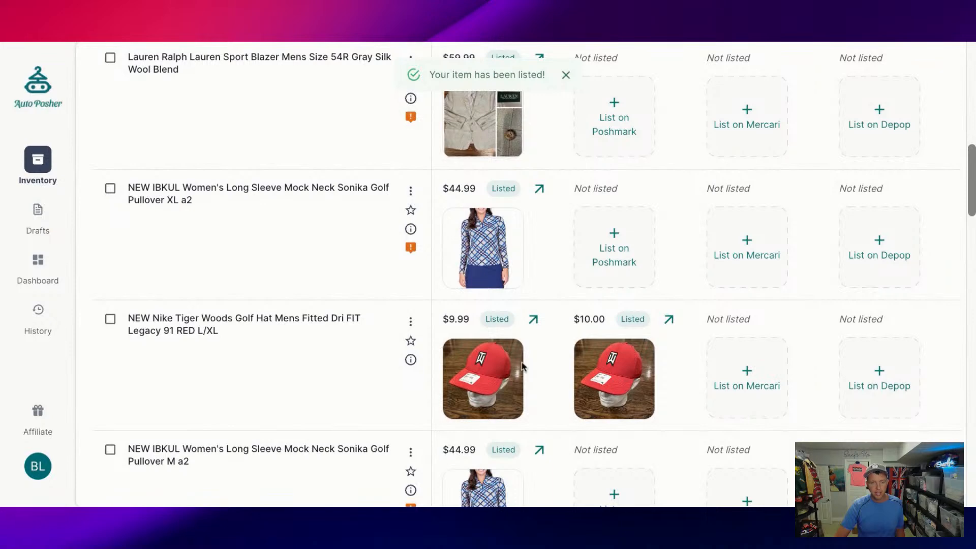
scroll(630, 382, up, 4)
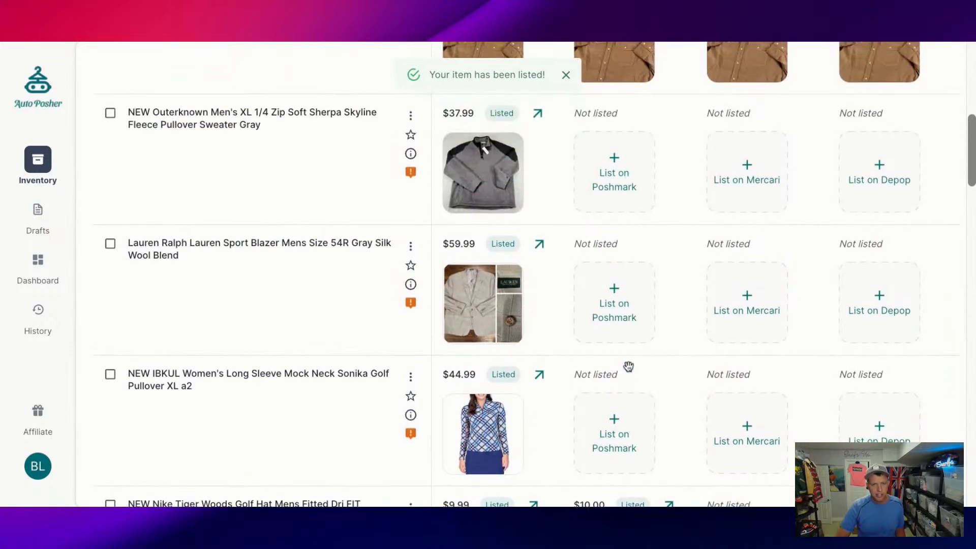
scroll(618, 320, up, 7)
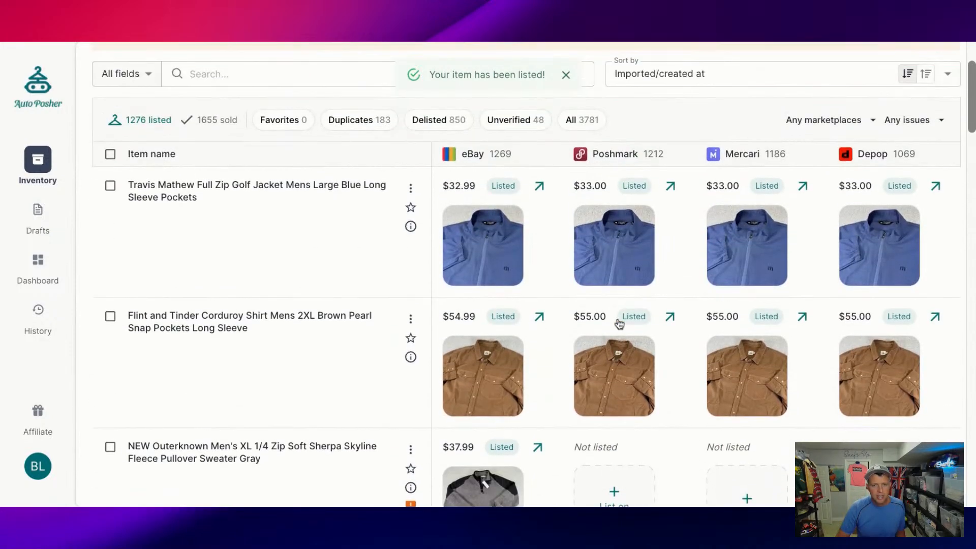
List the new red Nike Tiger Woods golf hat on Mercari and Depop at $10
scroll(619, 324, down, 15)
scroll(619, 324, down, 20)
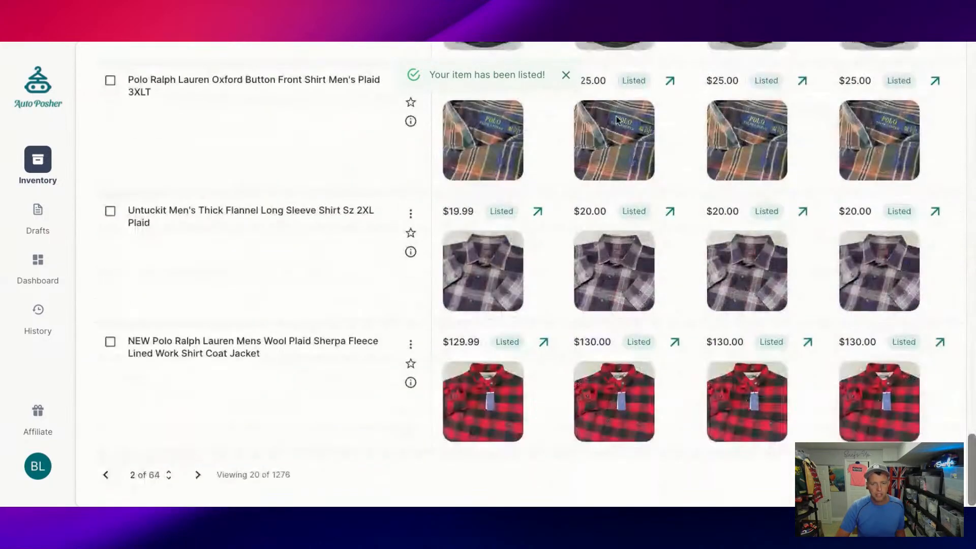
scroll(618, 255, up, 12)
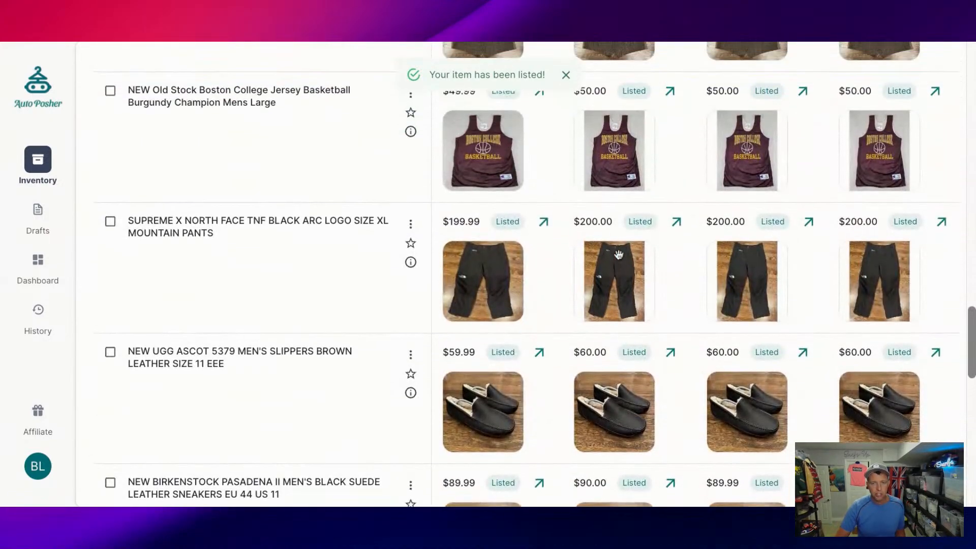
scroll(598, 266, up, 10)
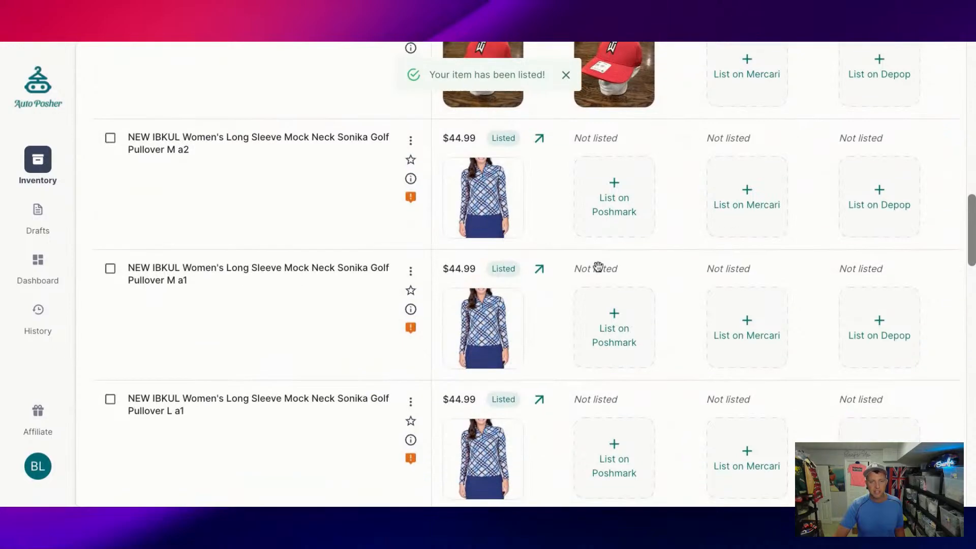
scroll(726, 367, up, 1)
click(761, 385)
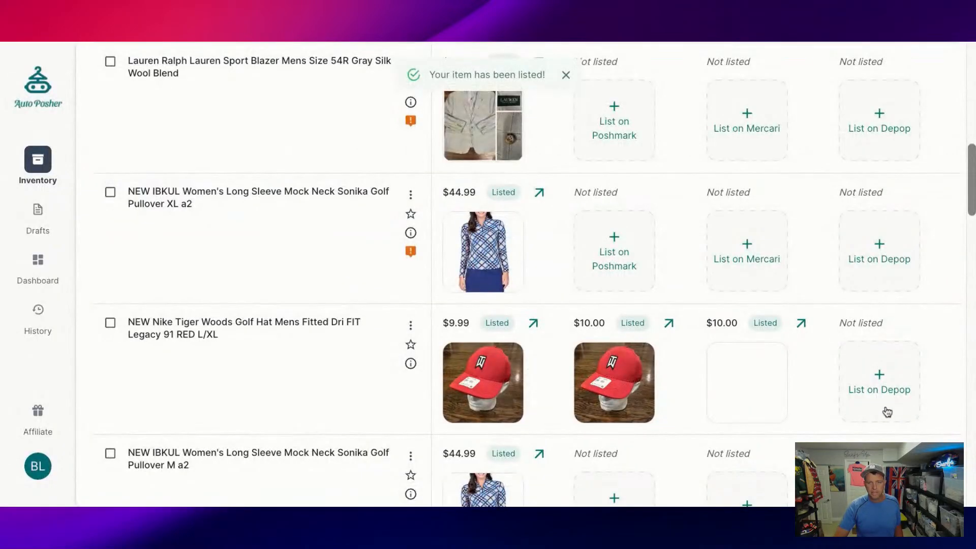
click(891, 392)
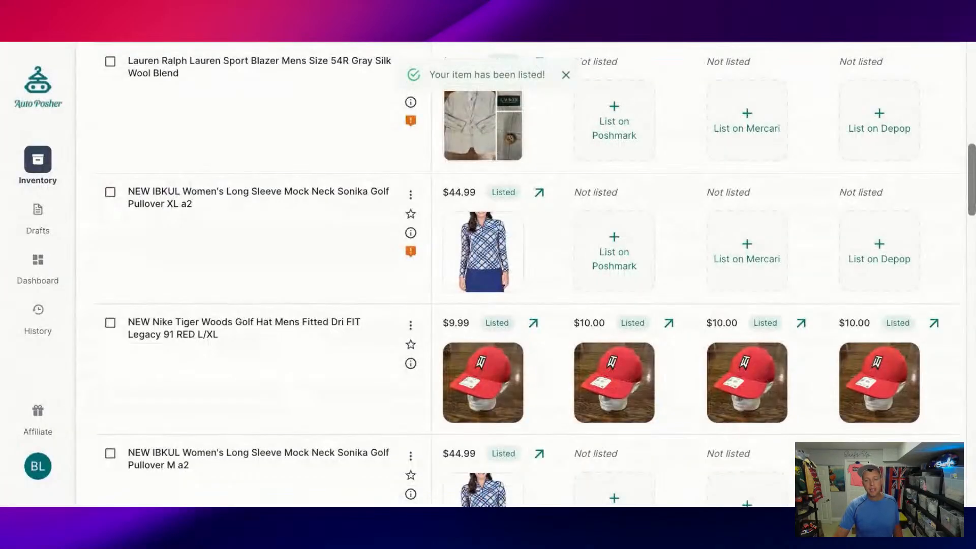
List the Lauren Ralph Lauren gray silk wool sport blazer, size 54R, on Poshmark and Mercari at $60
scroll(588, 226, up, 2)
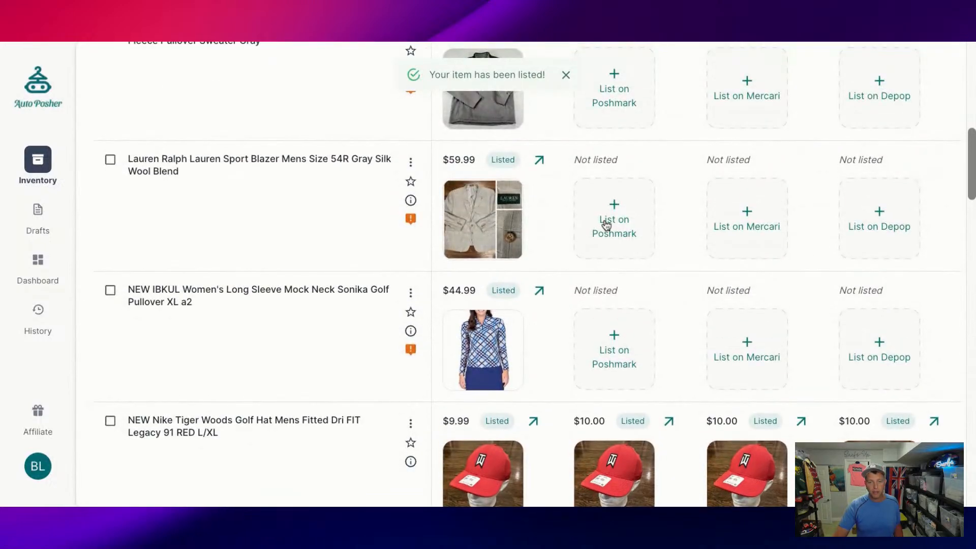
click(606, 224)
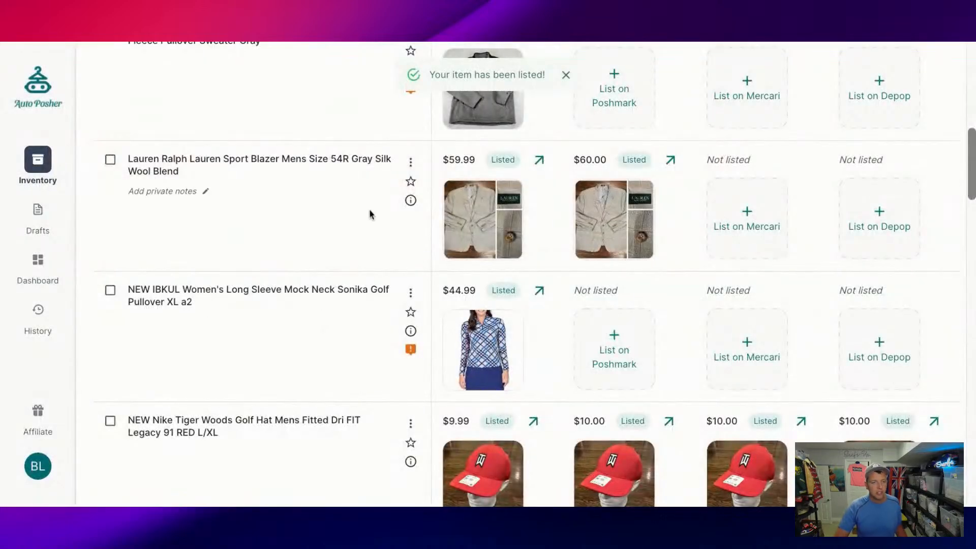
click(730, 237)
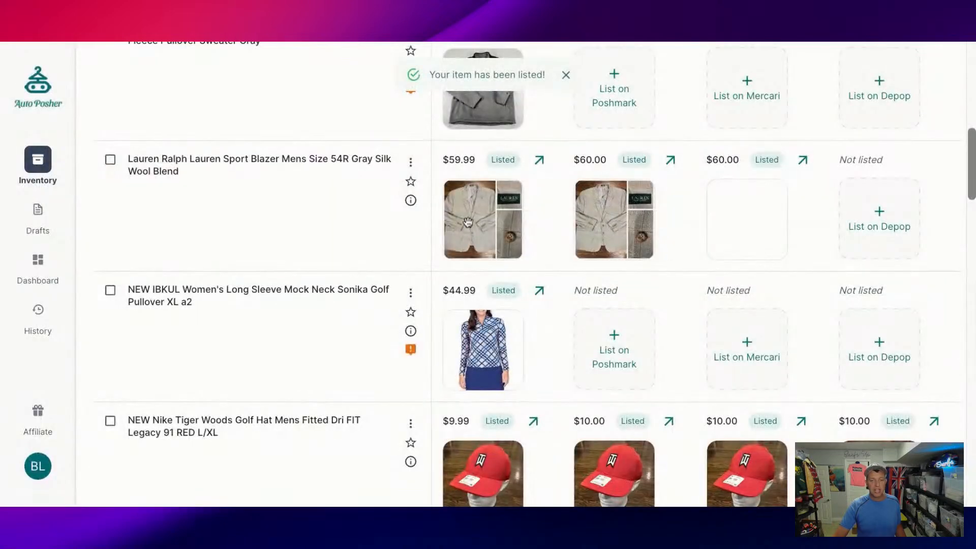
Crosslist the Outerknown men's XL gray sherpa fleece pullover to Poshmark, Mercari and Depop at $38
scroll(881, 232, up, 1)
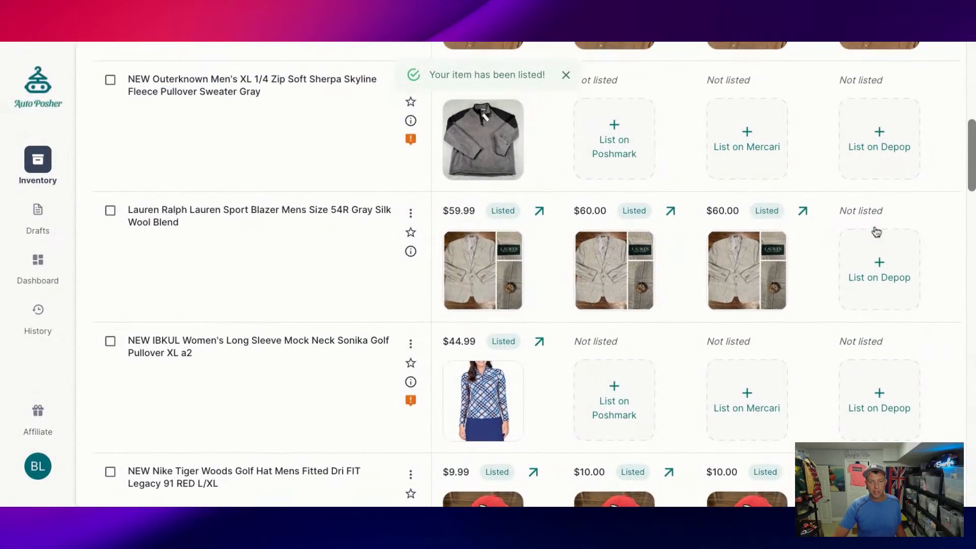
scroll(367, 140, up, 1)
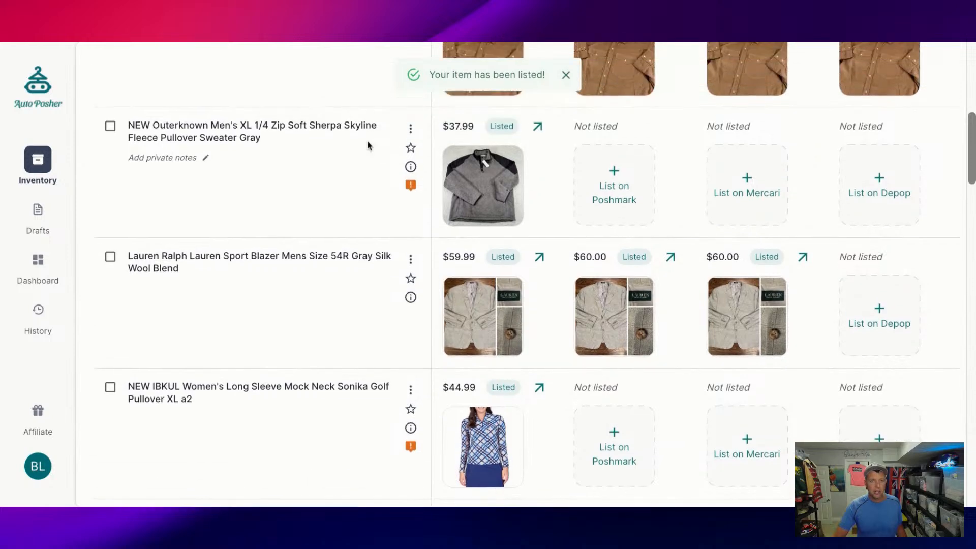
click(608, 185)
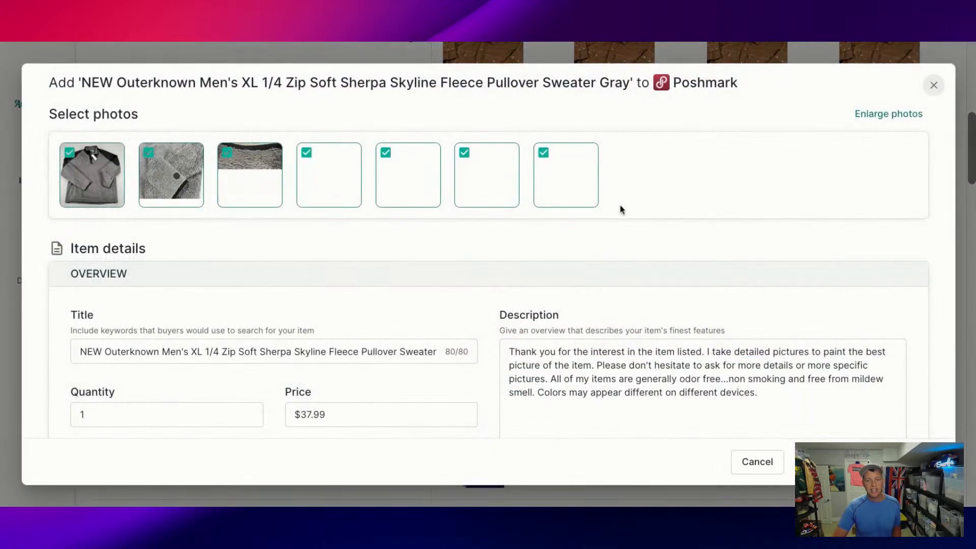
click(860, 461)
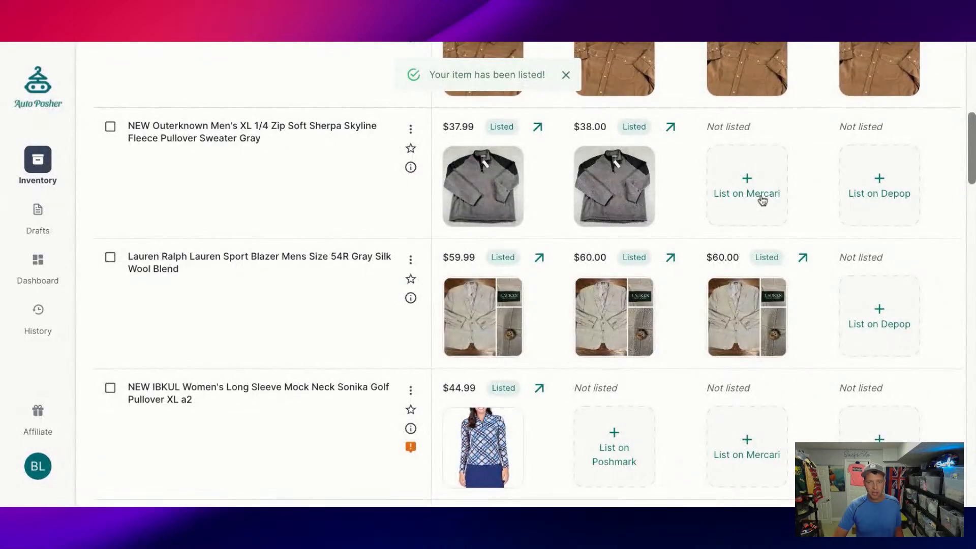
click(759, 194)
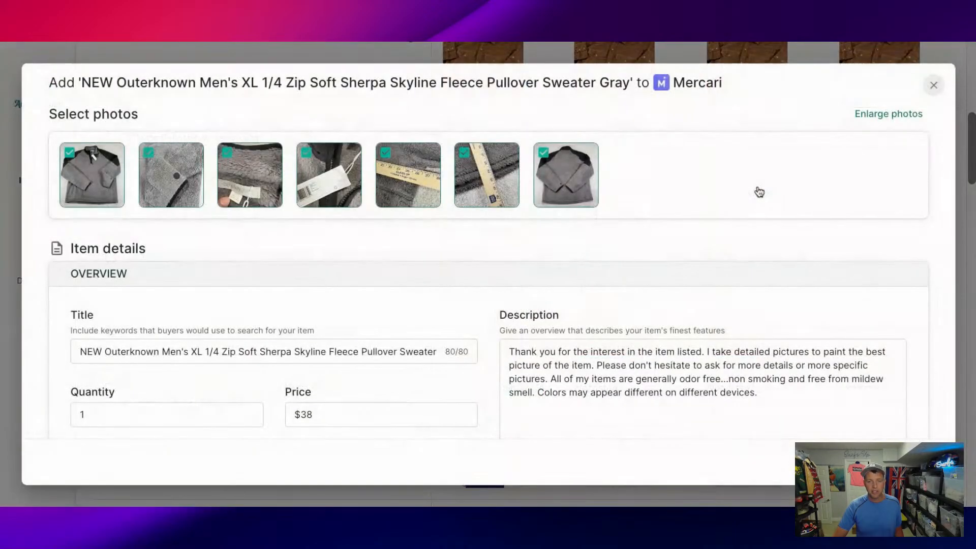
click(860, 461)
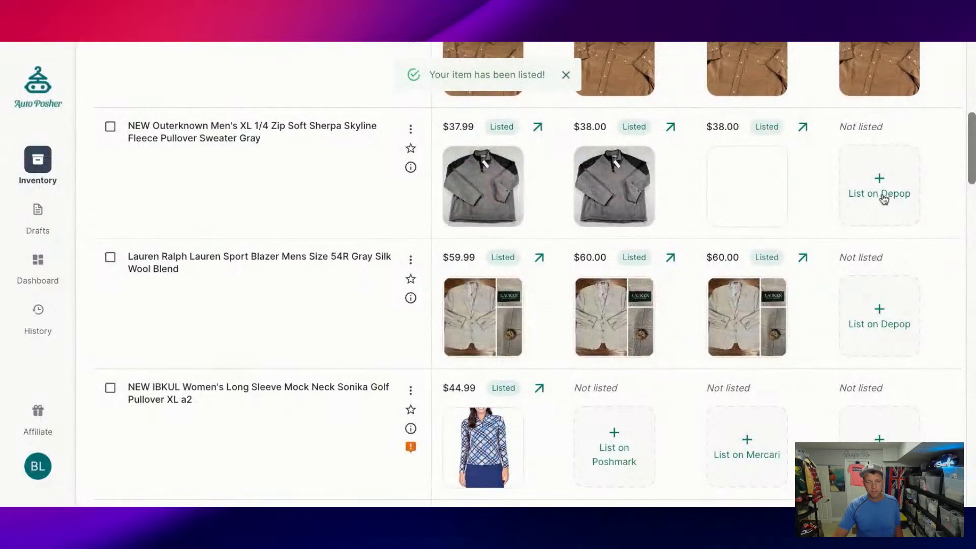
click(891, 197)
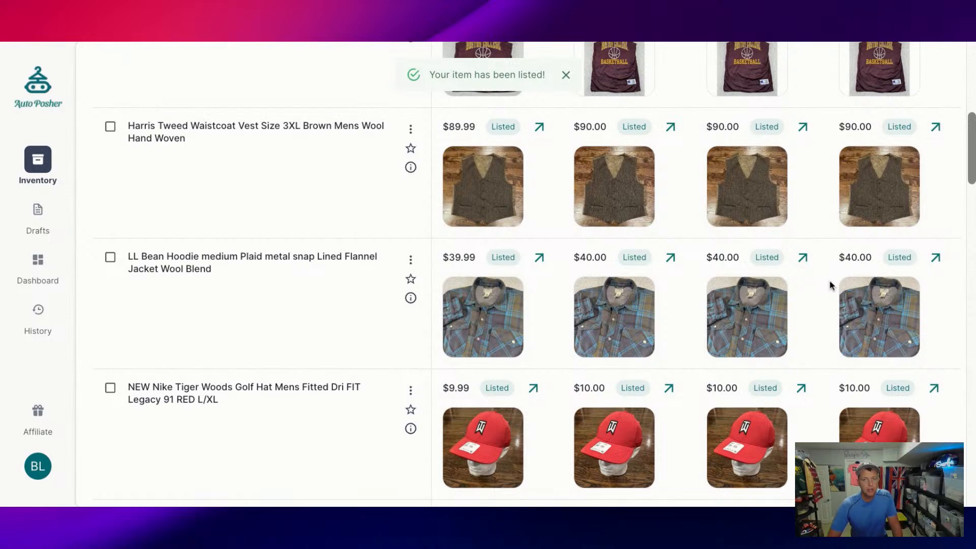
Crosslist the IBKUL women's Sonika golf pullover XL a2 to Poshmark, Mercari and Depop at $45
scroll(830, 284, up, 5)
scroll(831, 285, up, 1)
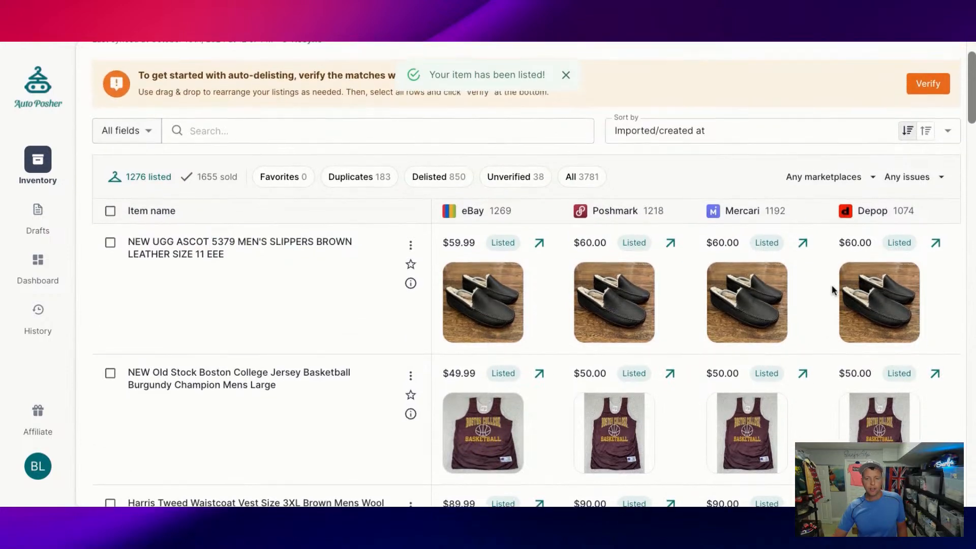
scroll(831, 284, down, 12)
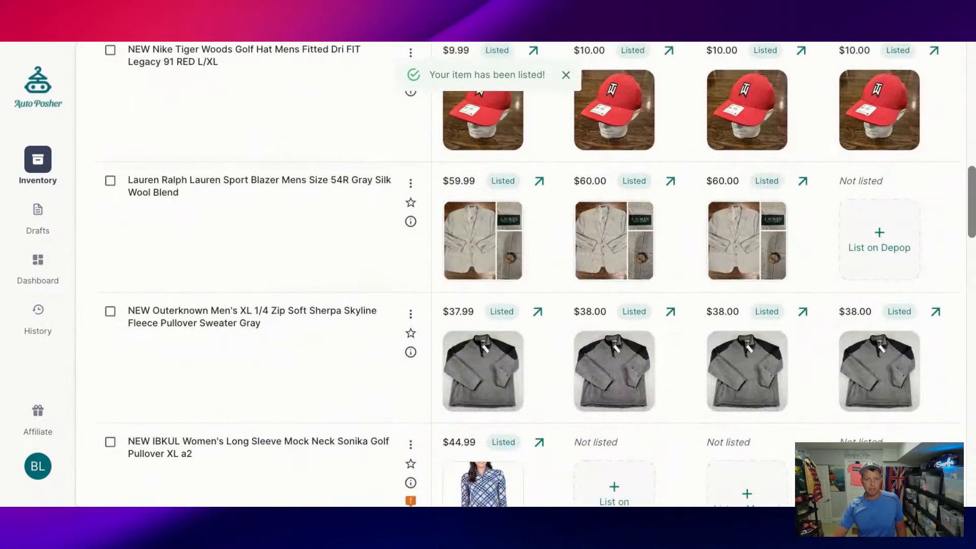
scroll(807, 253, down, 4)
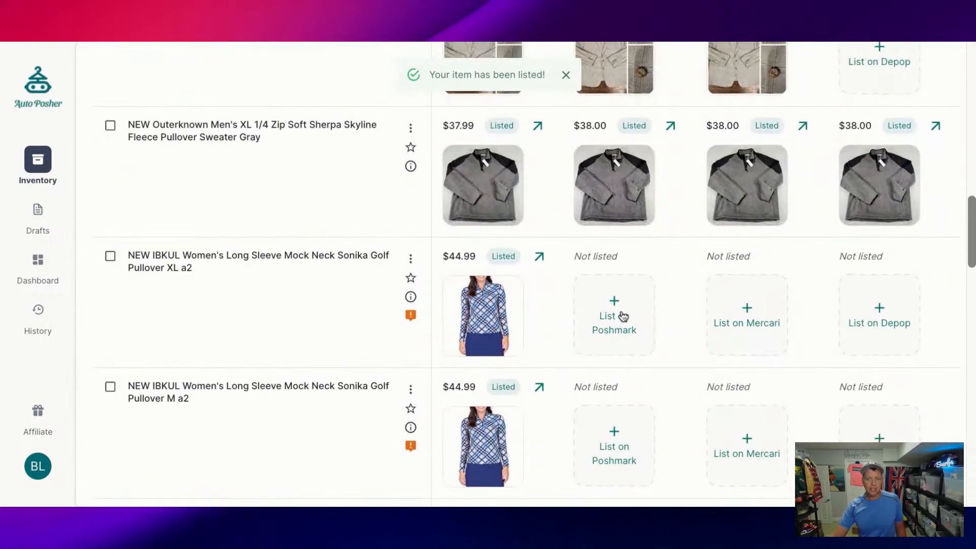
click(625, 316)
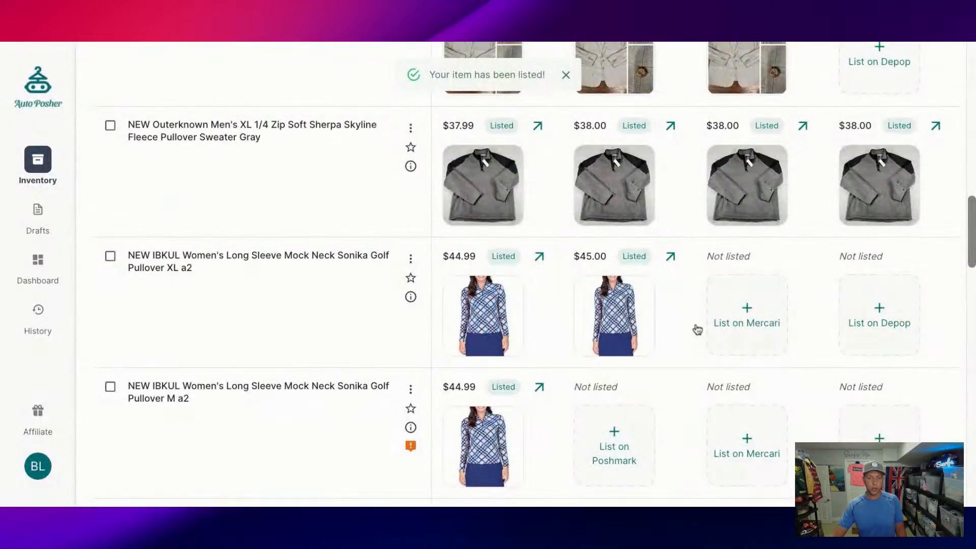
click(731, 332)
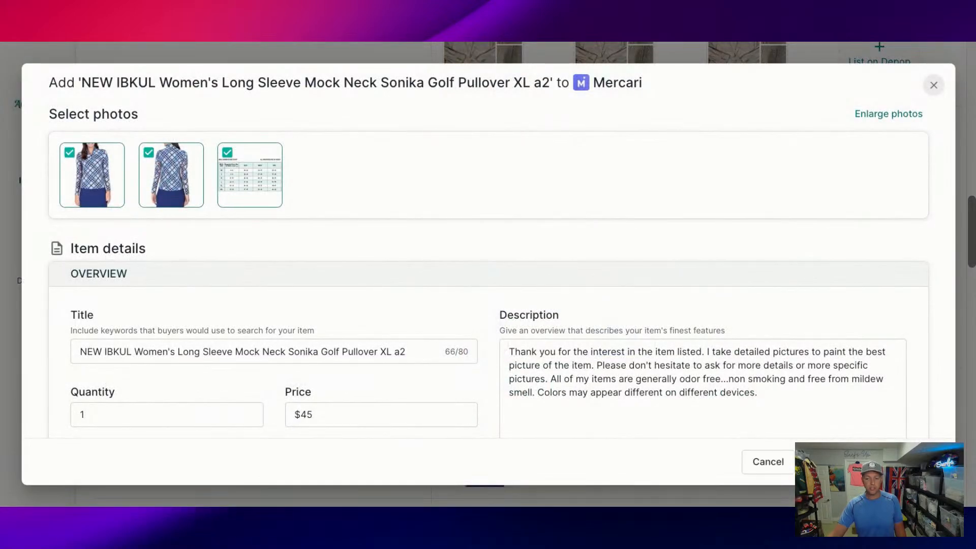
click(867, 462)
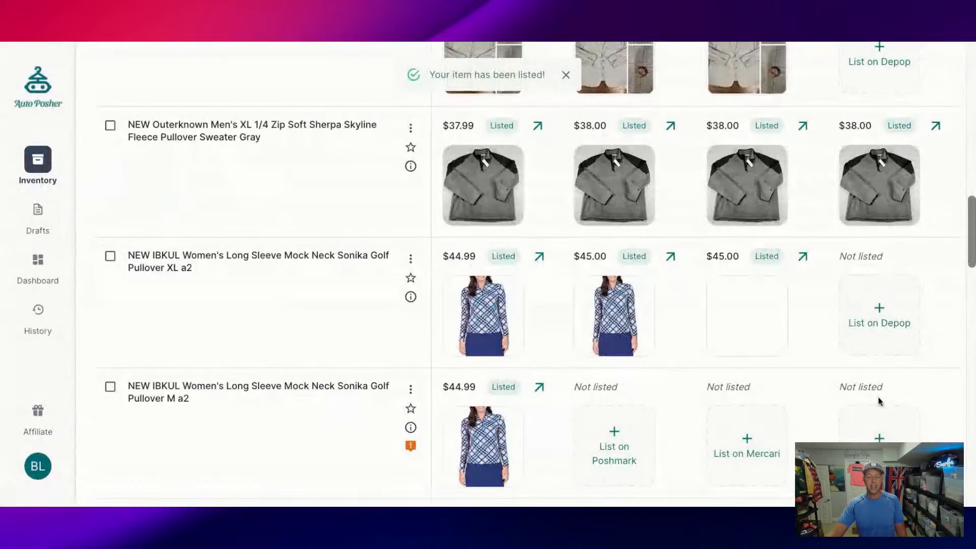
click(884, 328)
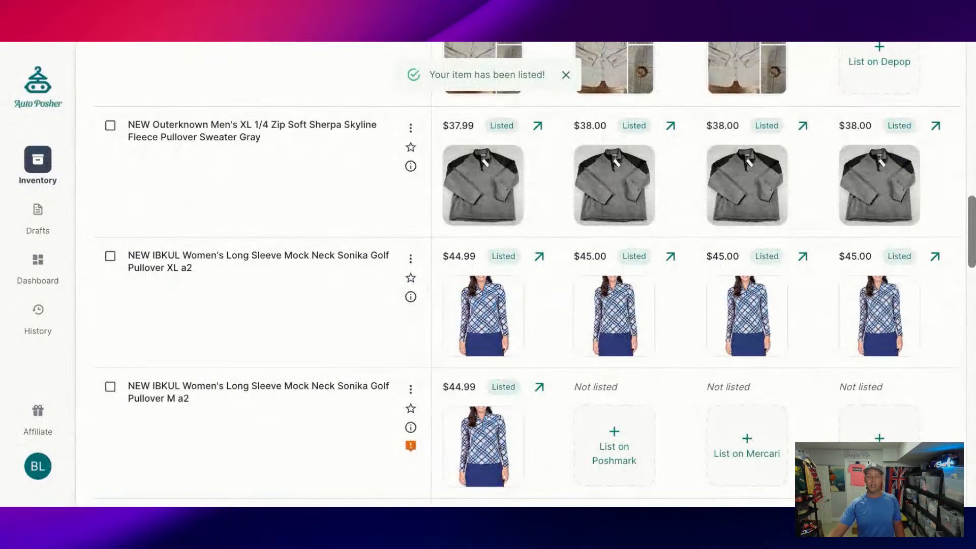
Crosslist the IBKUL women's Sonika golf pullover M a2 to Poshmark, Mercari and Depop at $45
scroll(649, 409, down, 3)
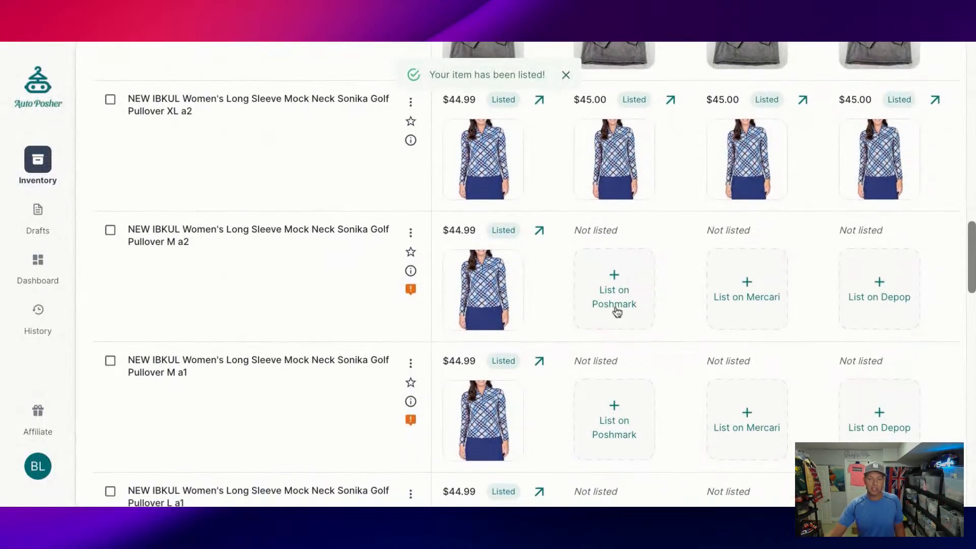
click(617, 311)
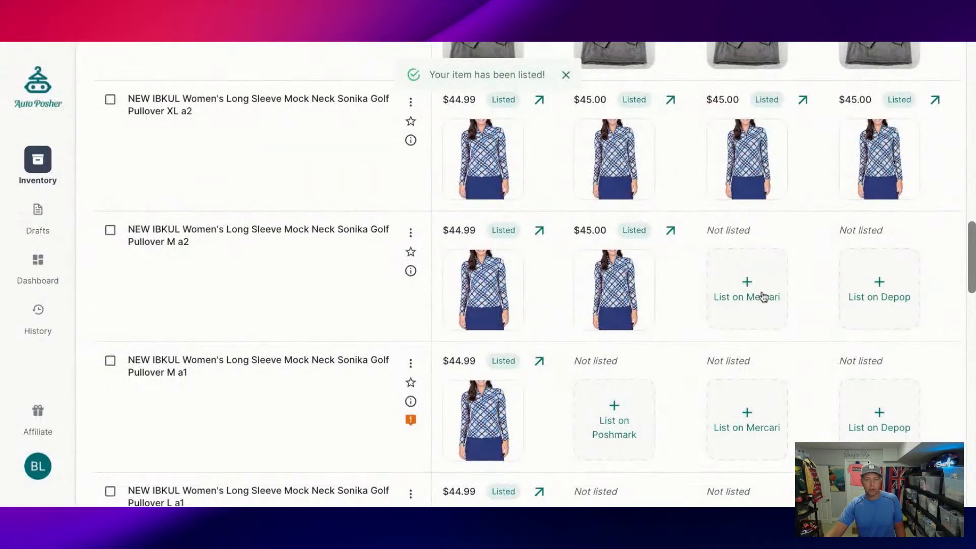
click(762, 296)
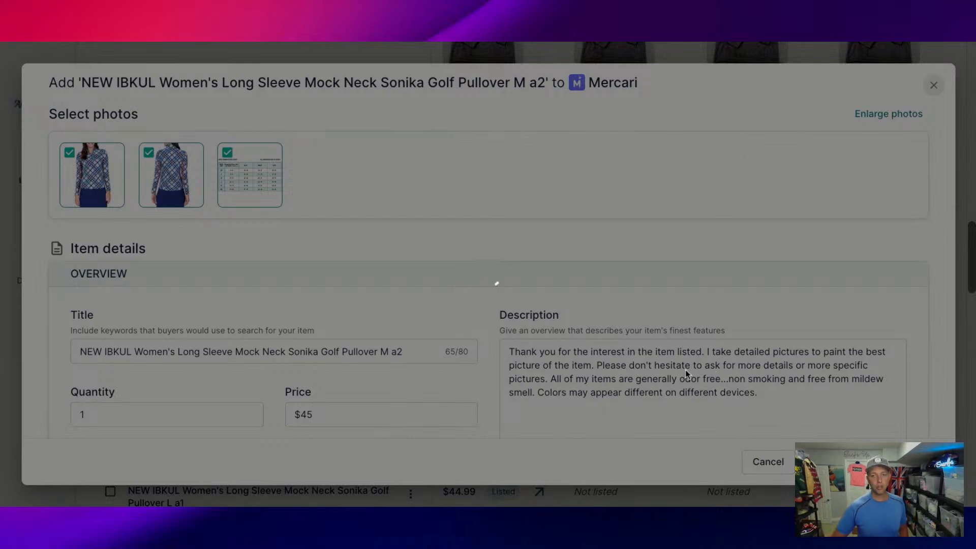
scroll(926, 288, down, 1)
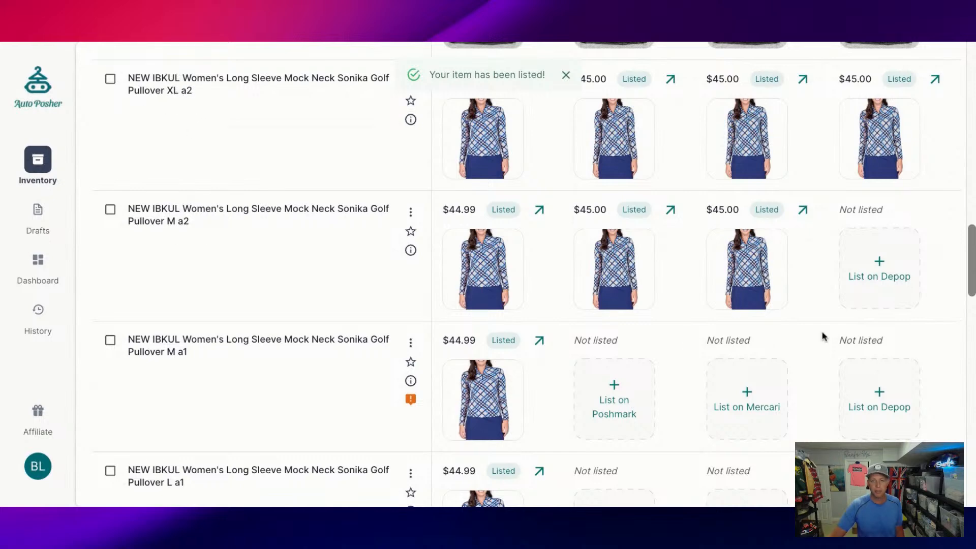
click(883, 282)
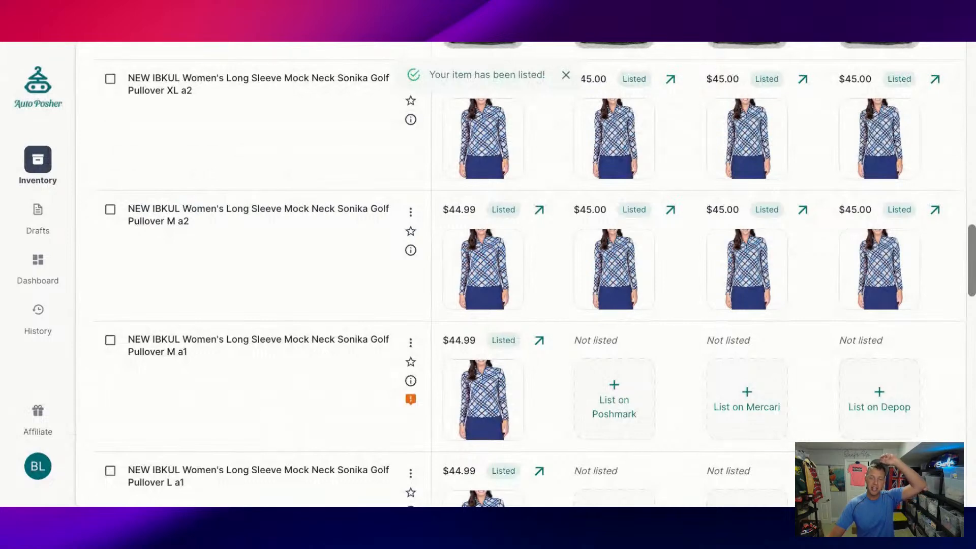
Crosslist the IBKUL women's Sonika golf pullover M a1 to Poshmark, Mercari and Depop at $45
click(608, 398)
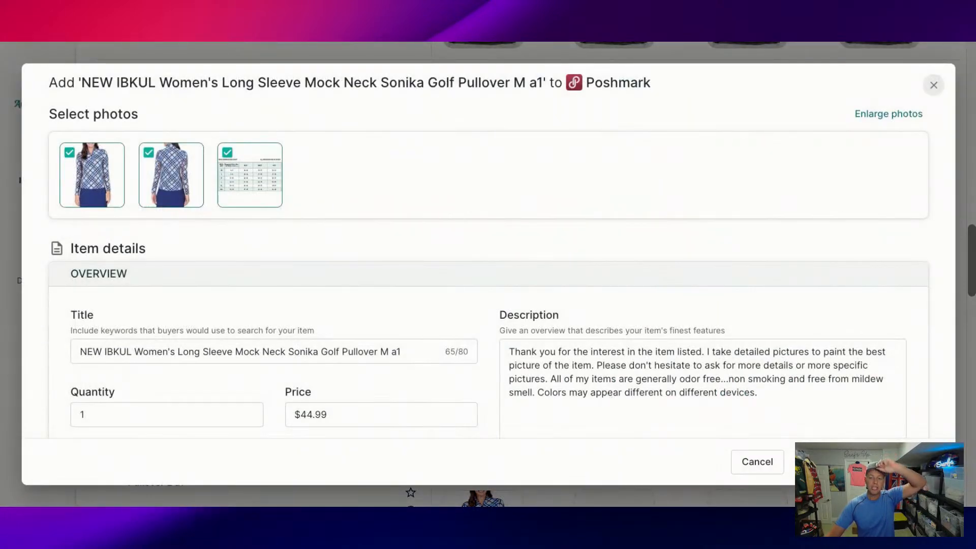
click(859, 461)
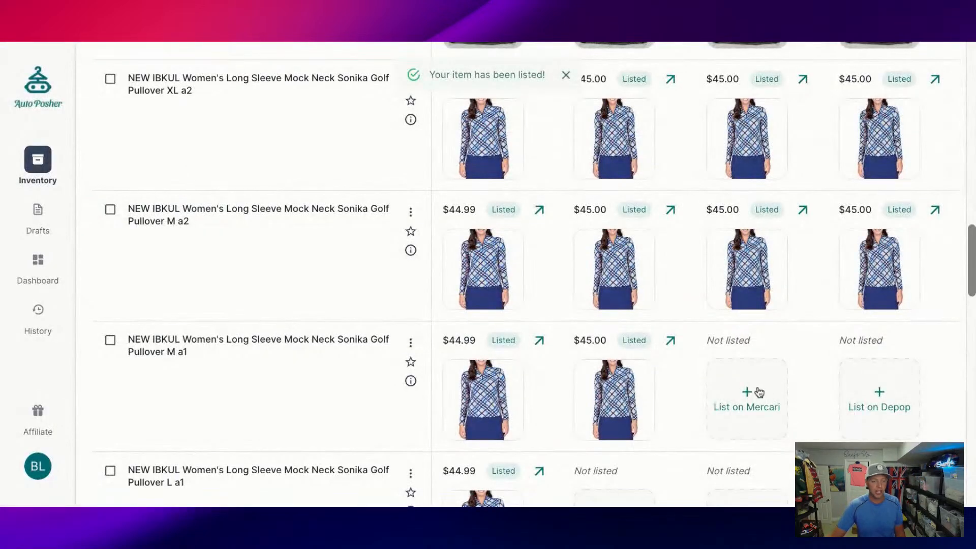
click(757, 393)
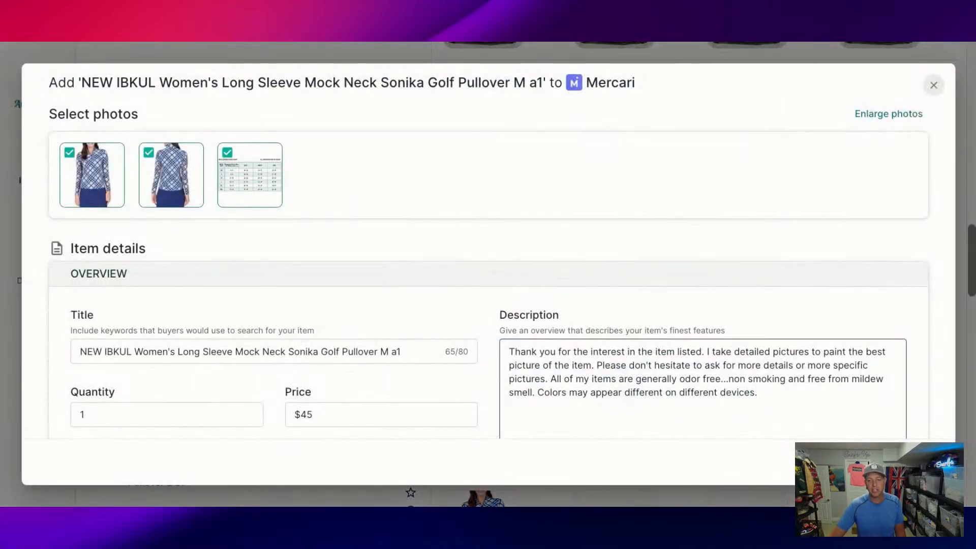
click(846, 462)
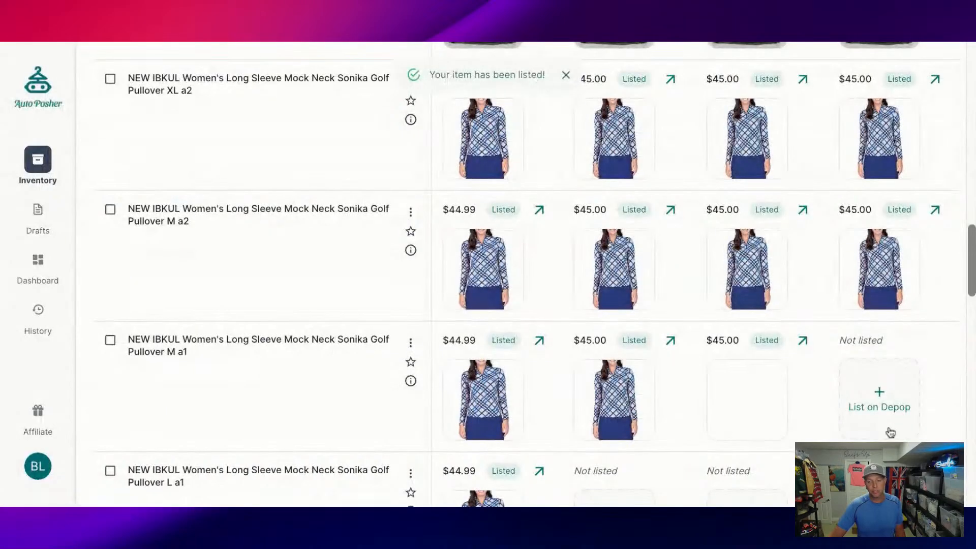
click(888, 413)
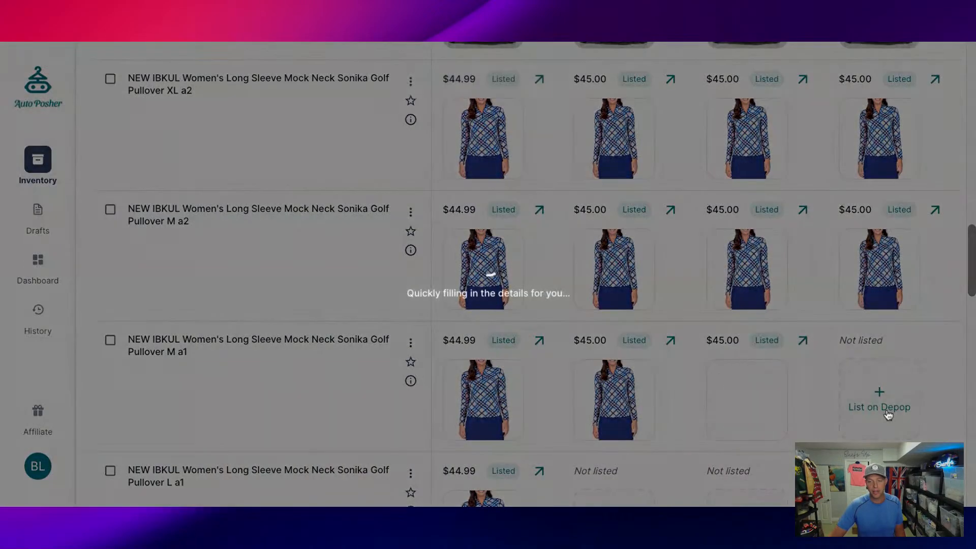
click(846, 461)
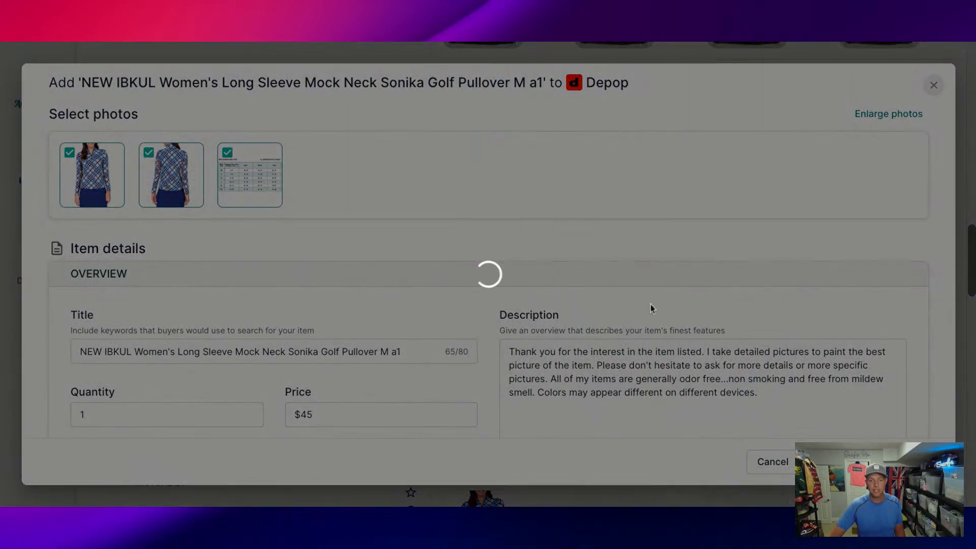
Crosslist the IBKUL women's Sonika golf pullover L a1 to Poshmark, Mercari and Depop at $45
scroll(632, 286, down, 4)
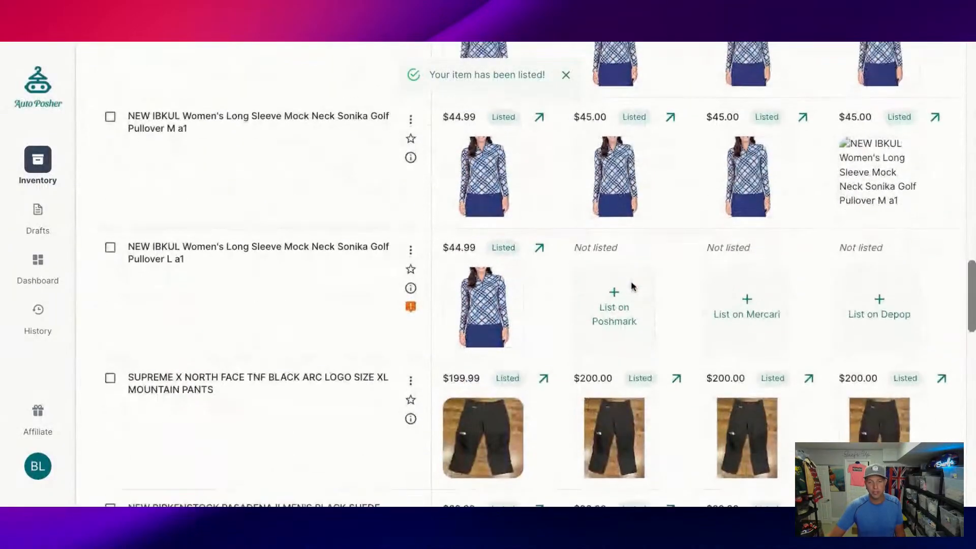
click(614, 285)
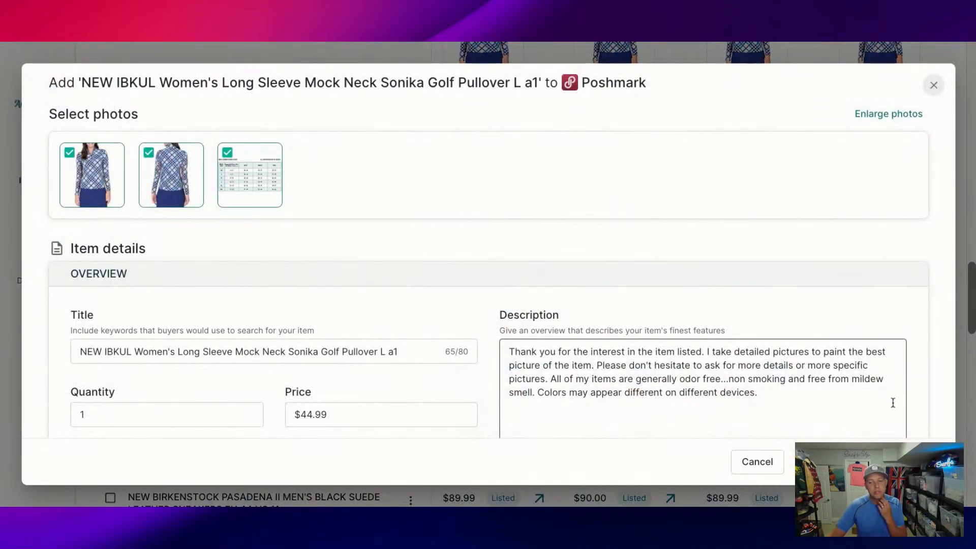
click(846, 461)
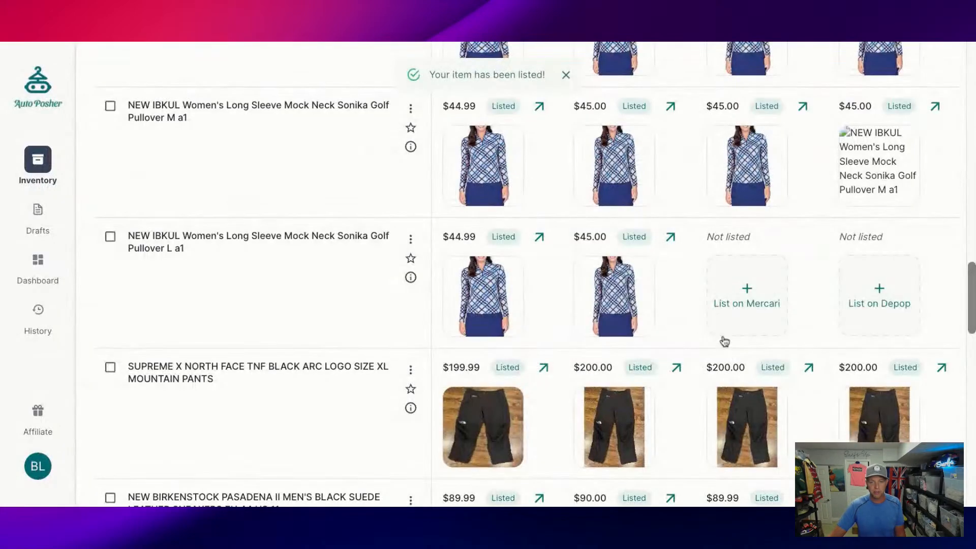
click(768, 295)
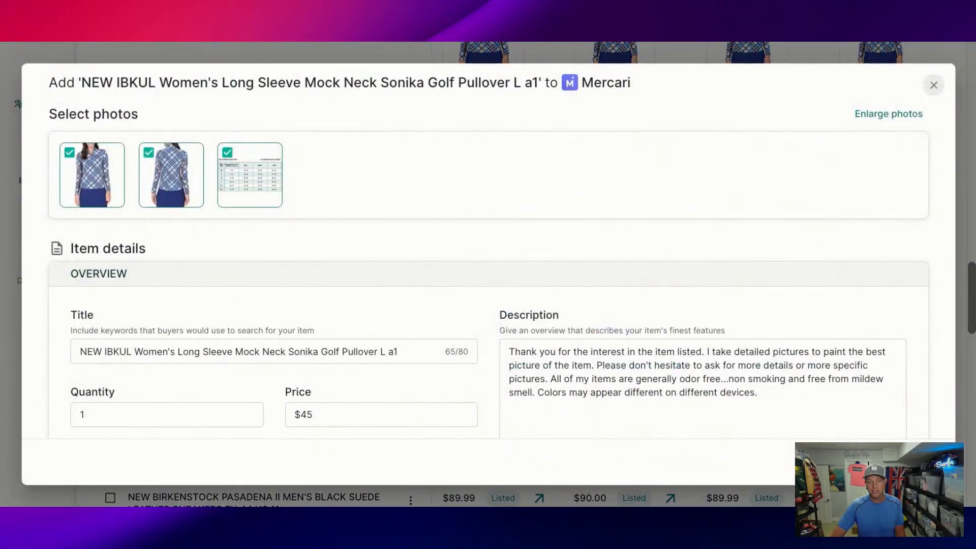
click(846, 462)
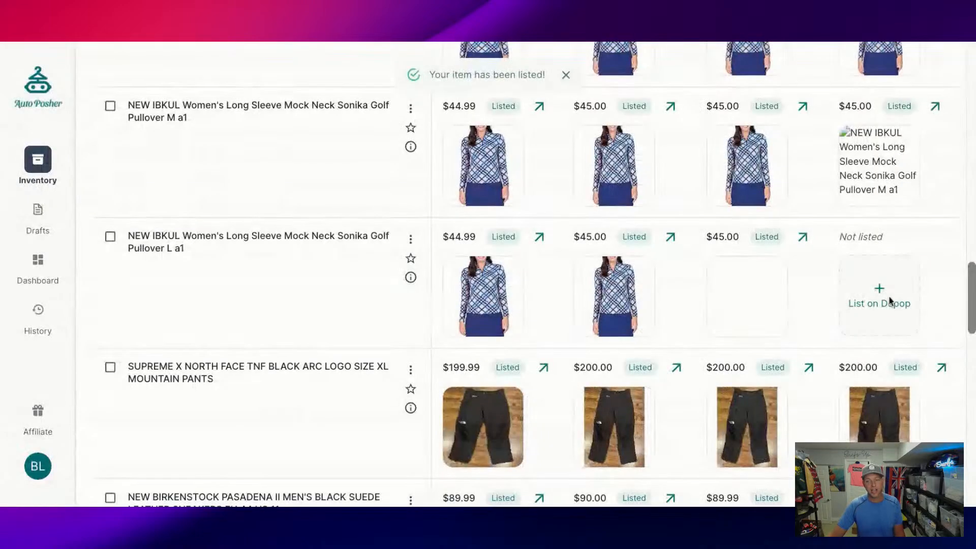
click(877, 295)
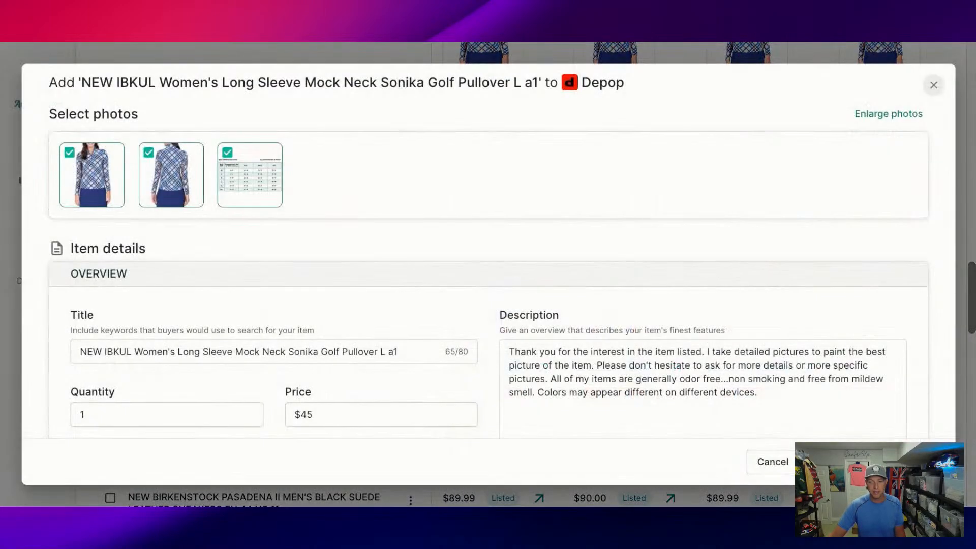
click(854, 462)
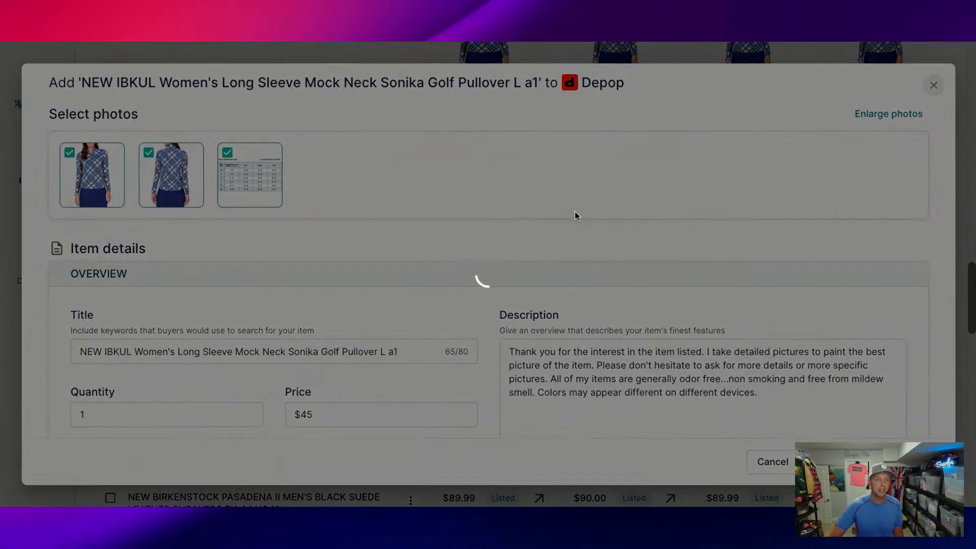
Go to page 3 of the inventory and list the vintage Woolrich buffalo plaid wool hunting coat on Poshmark
scroll(575, 211, down, 12)
scroll(500, 352, down, 9)
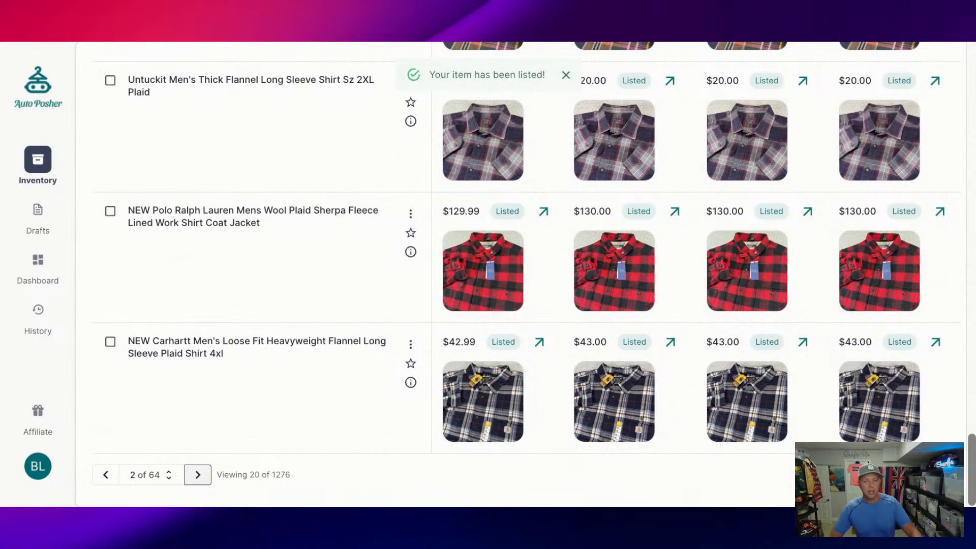
click(198, 474)
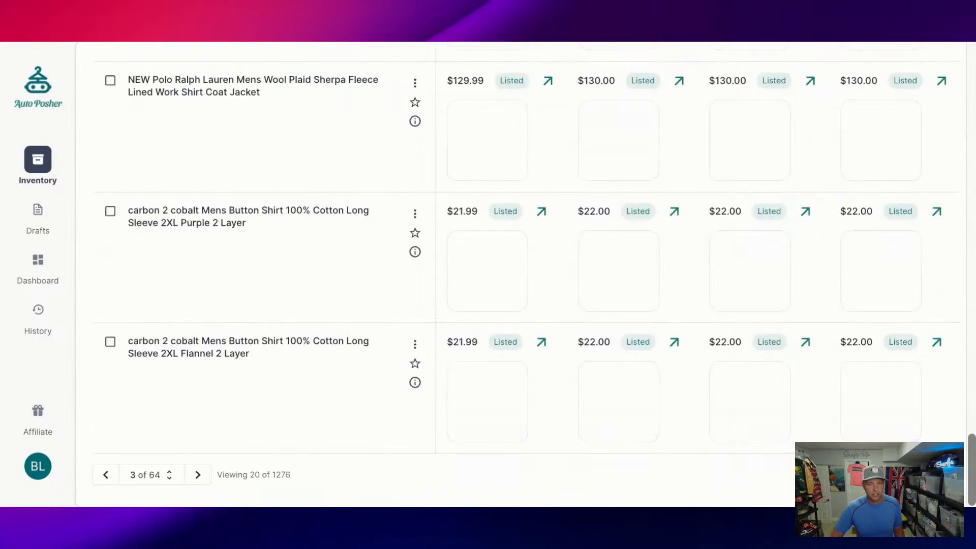
scroll(553, 337, up, 3)
scroll(554, 337, up, 10)
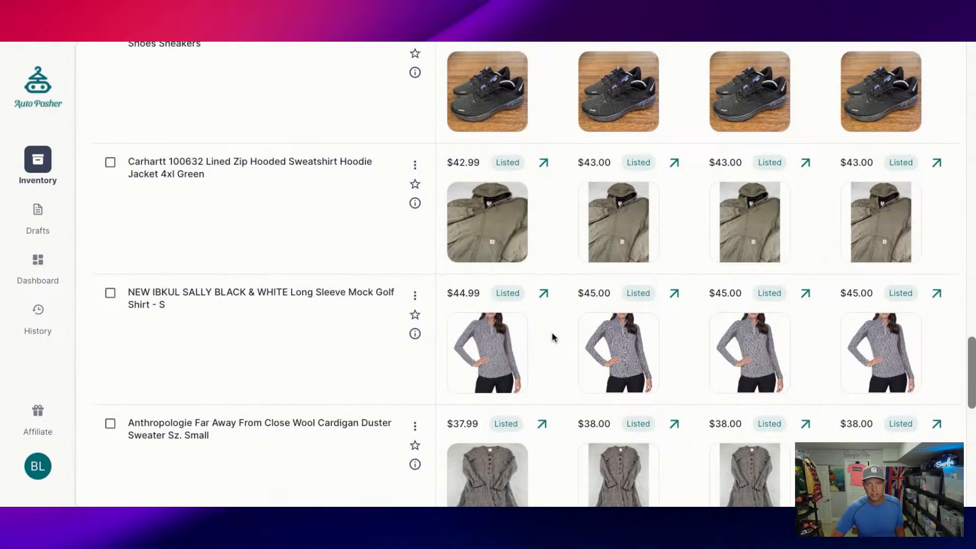
scroll(553, 337, up, 15)
scroll(553, 337, down, 2)
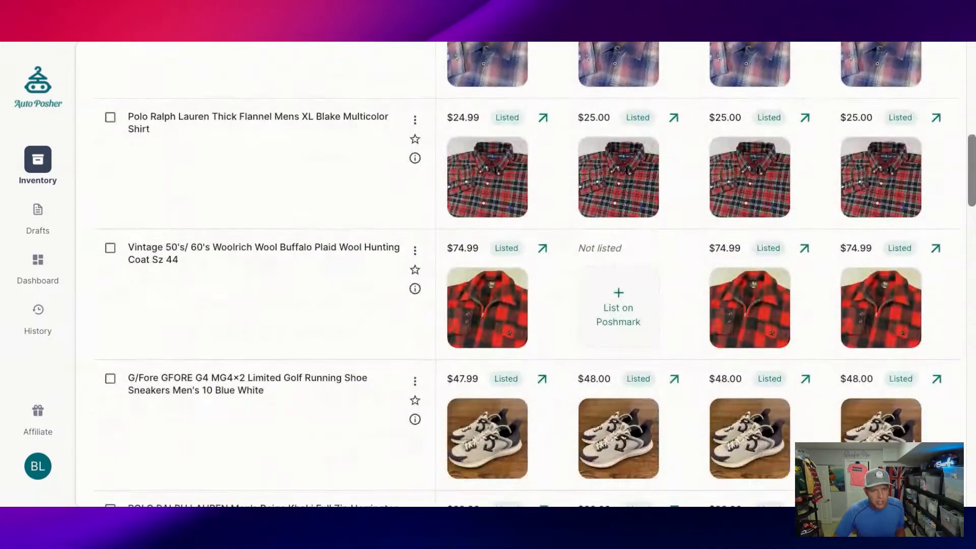
click(628, 317)
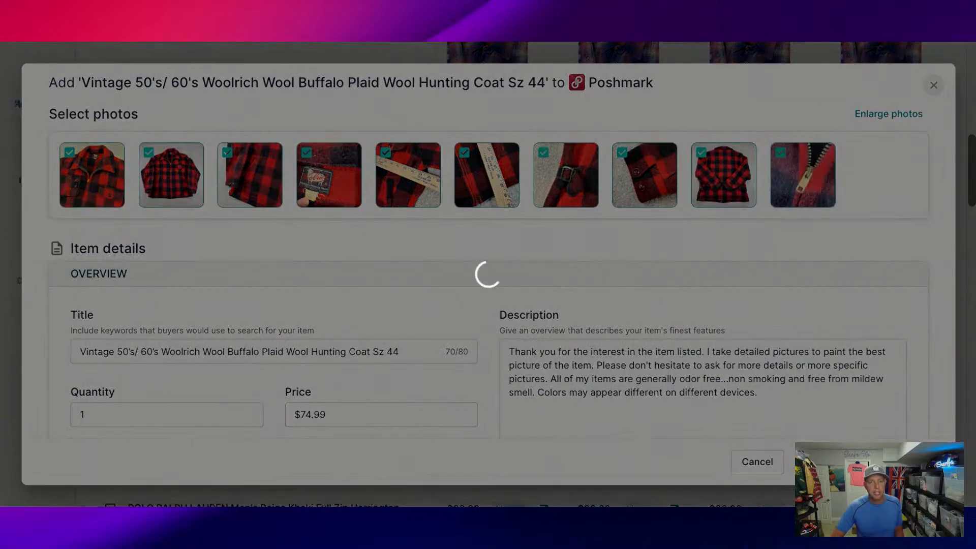
Filter the inventory to delisted items and look through their status on each marketplace
scroll(524, 275, up, 10)
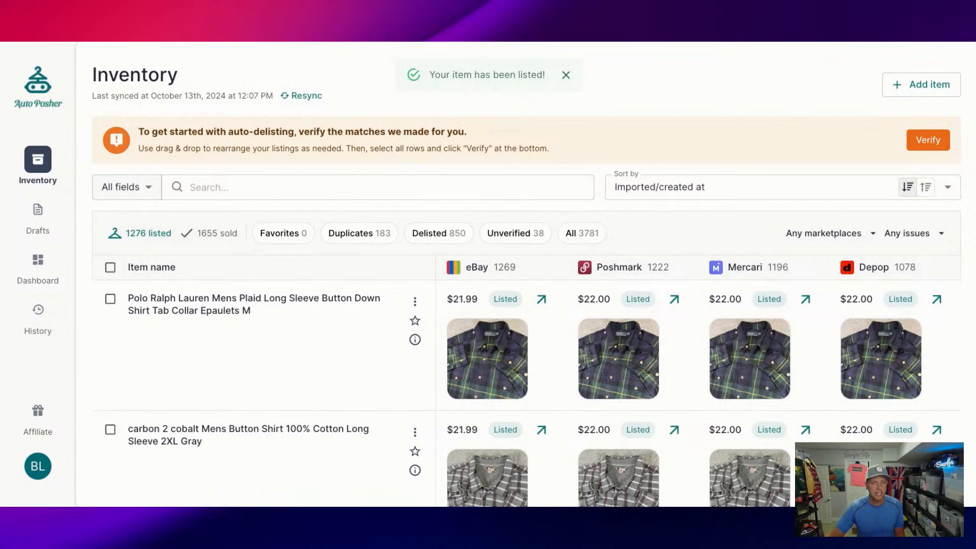
click(442, 235)
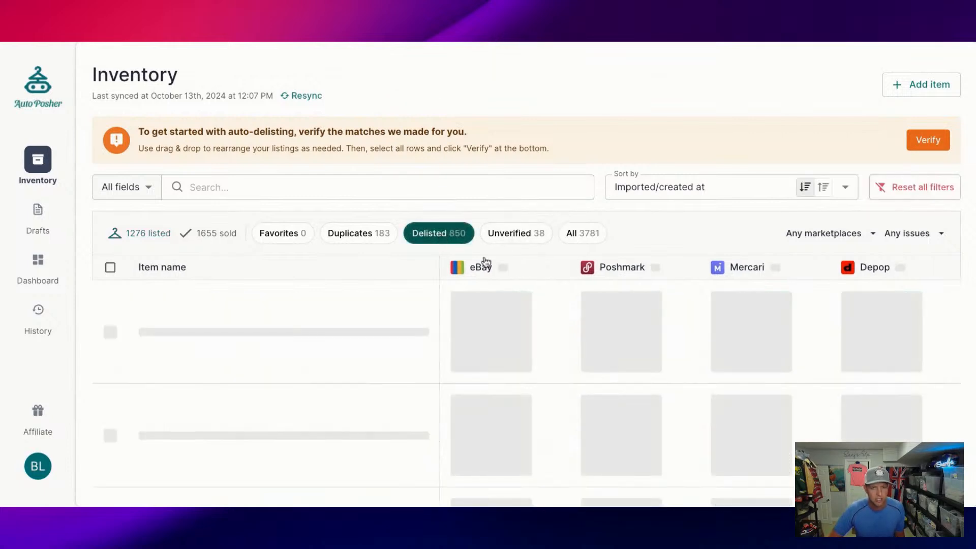
scroll(845, 408, down, 2)
scroll(845, 408, down, 8)
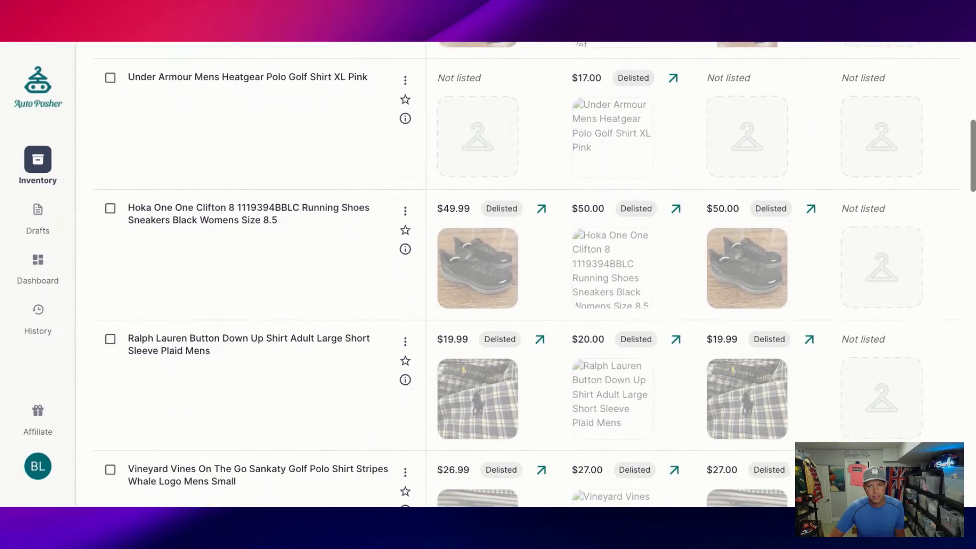
scroll(845, 408, up, 10)
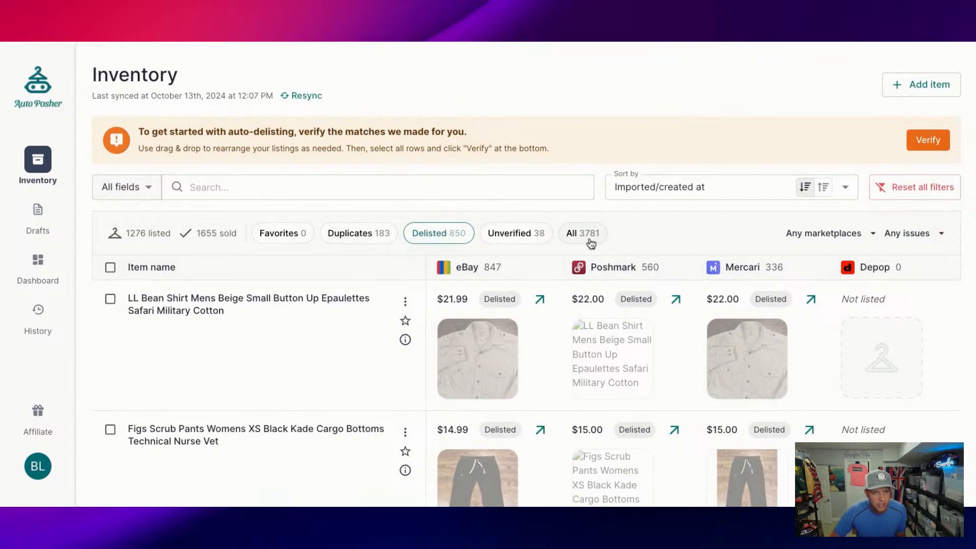
Filter the inventory to sold items and examine which marketplace sold each one and where it was delisted
click(227, 233)
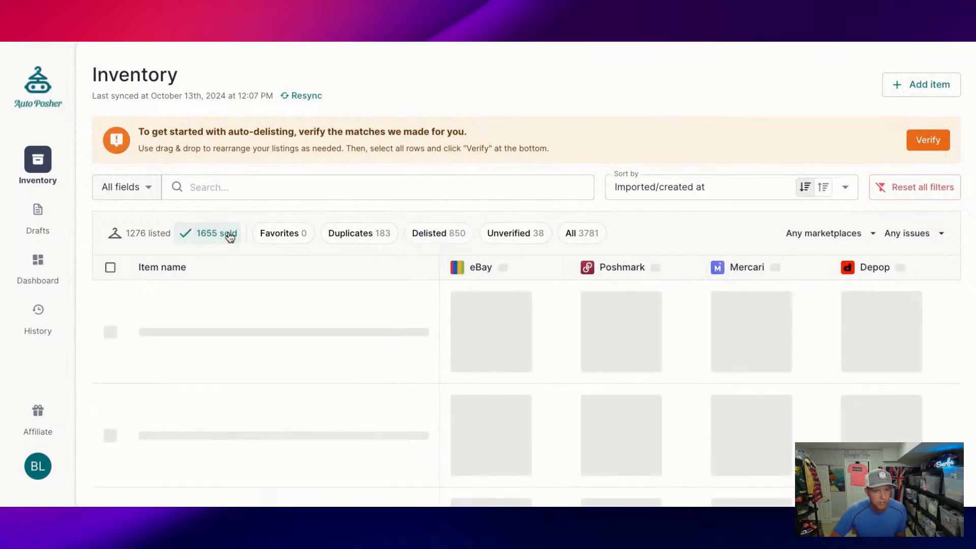
scroll(758, 320, down, 2)
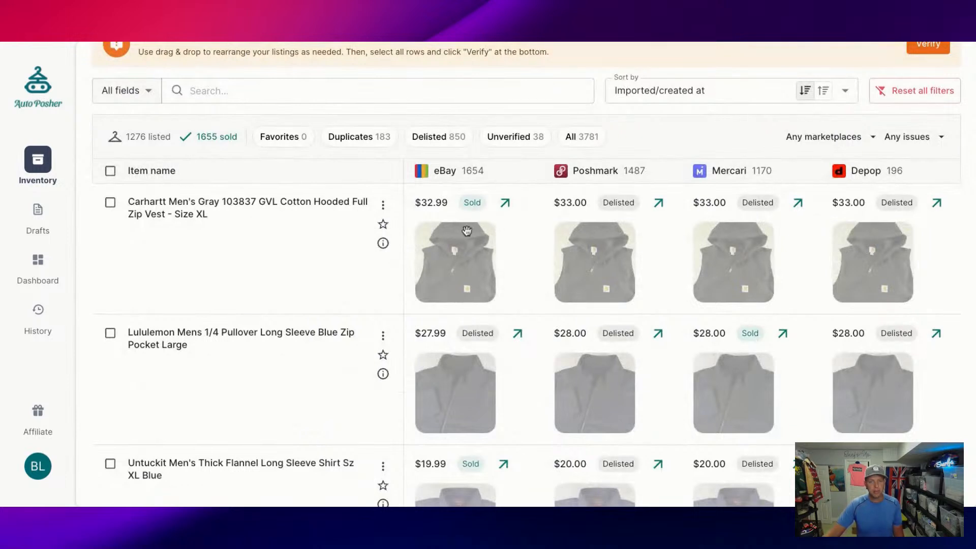
scroll(737, 396, down, 2)
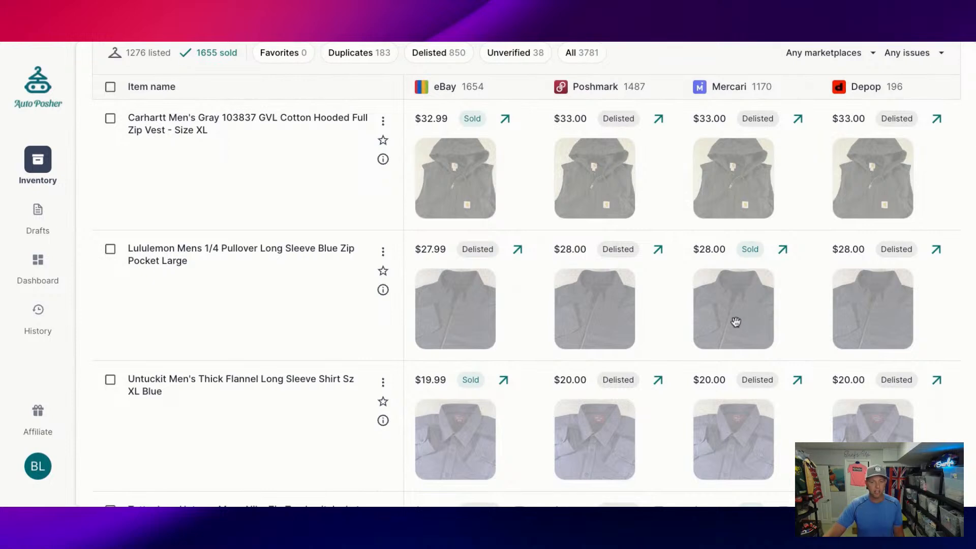
scroll(490, 433, down, 2)
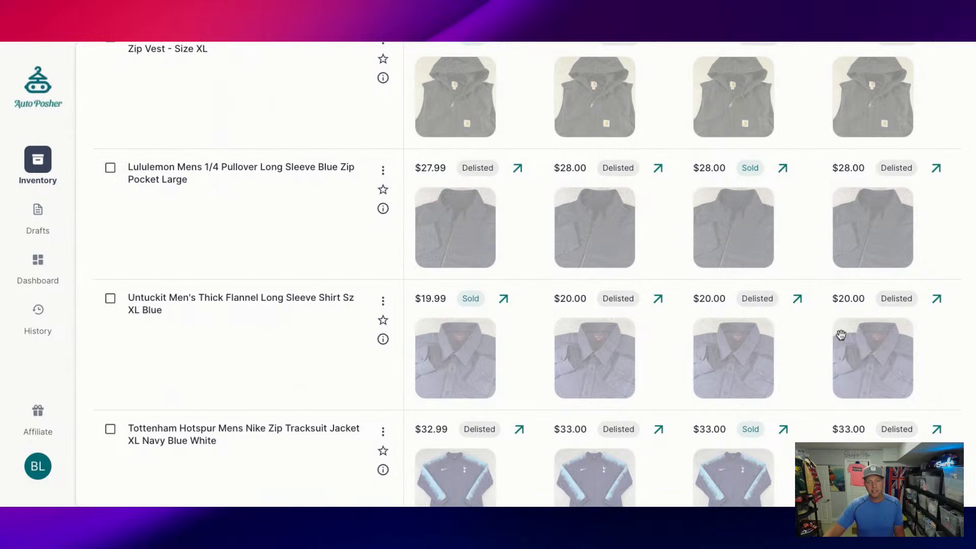
scroll(840, 335, down, 2)
scroll(769, 384, down, 3)
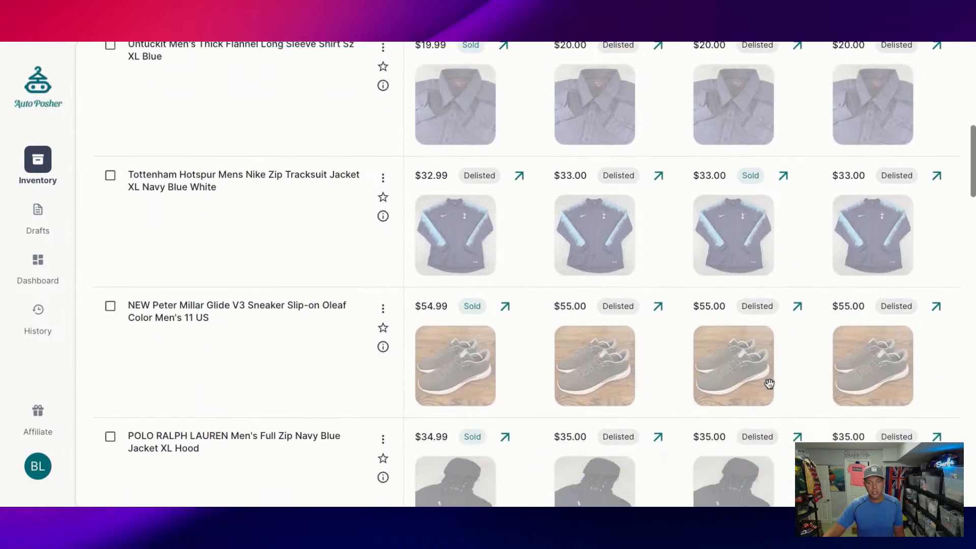
scroll(866, 355, down, 2)
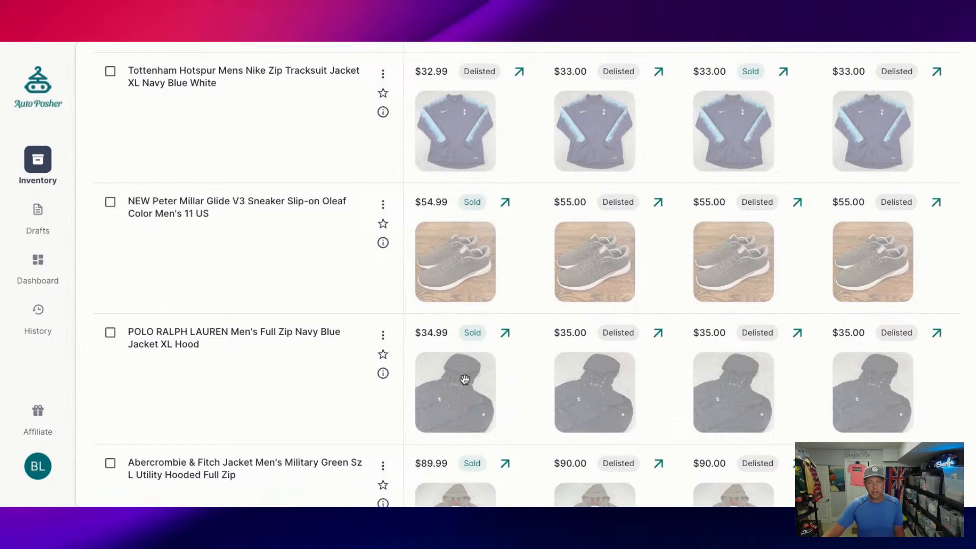
scroll(464, 379, down, 5)
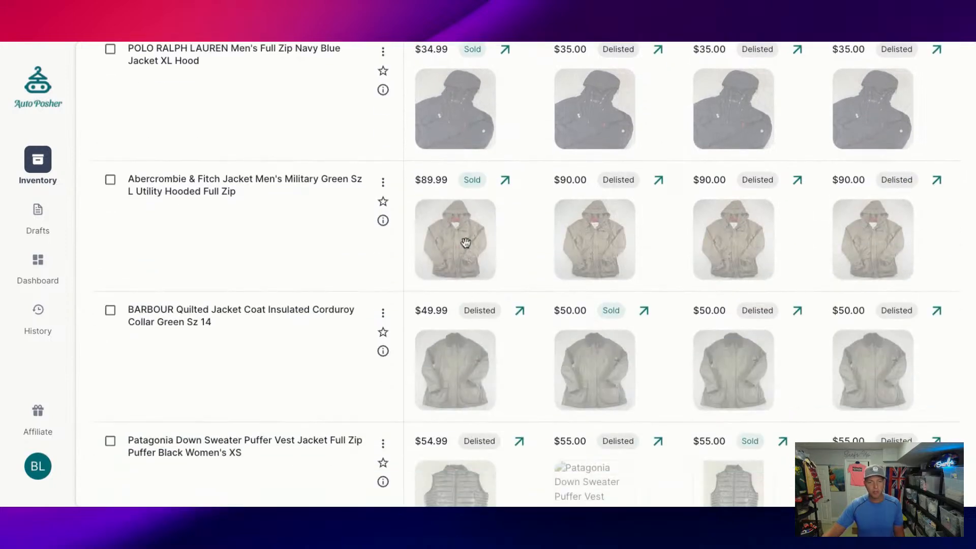
mouse_move(295, 224)
scroll(600, 360, down, 3)
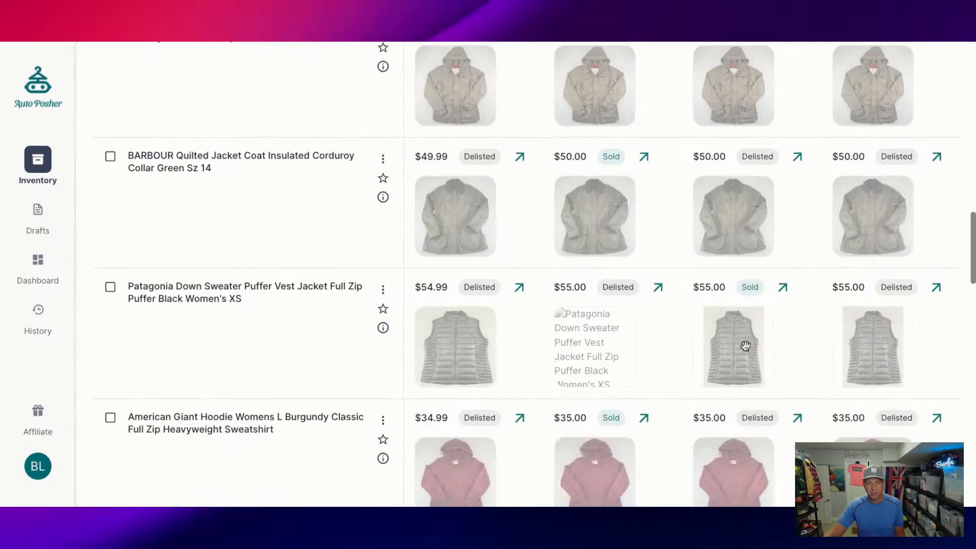
mouse_move(401, 343)
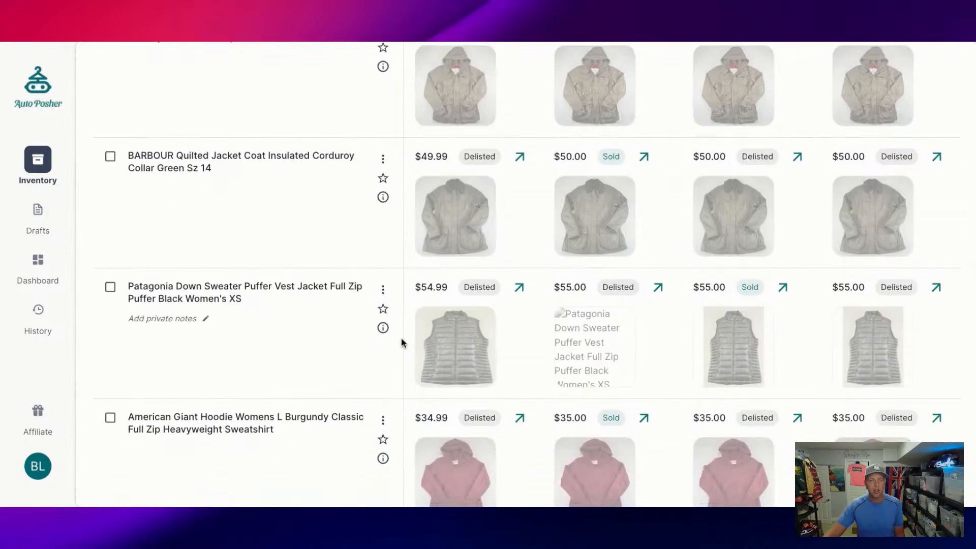
Show the listed items again, look through the first page and go to page 2 of the inventory
scroll(342, 73, up, 10)
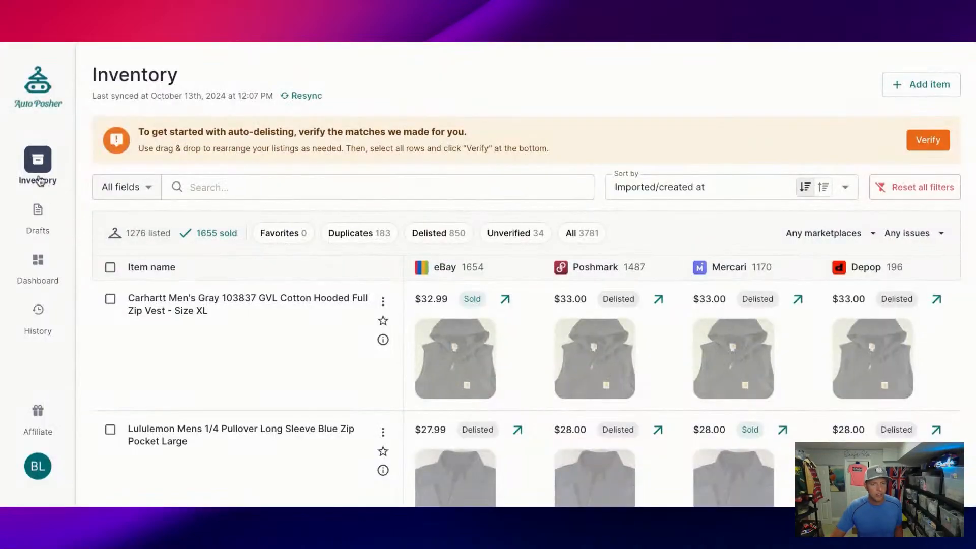
click(125, 229)
scroll(686, 376, down, 6)
scroll(686, 376, down, 6)
scroll(686, 376, down, 6)
scroll(535, 285, down, 15)
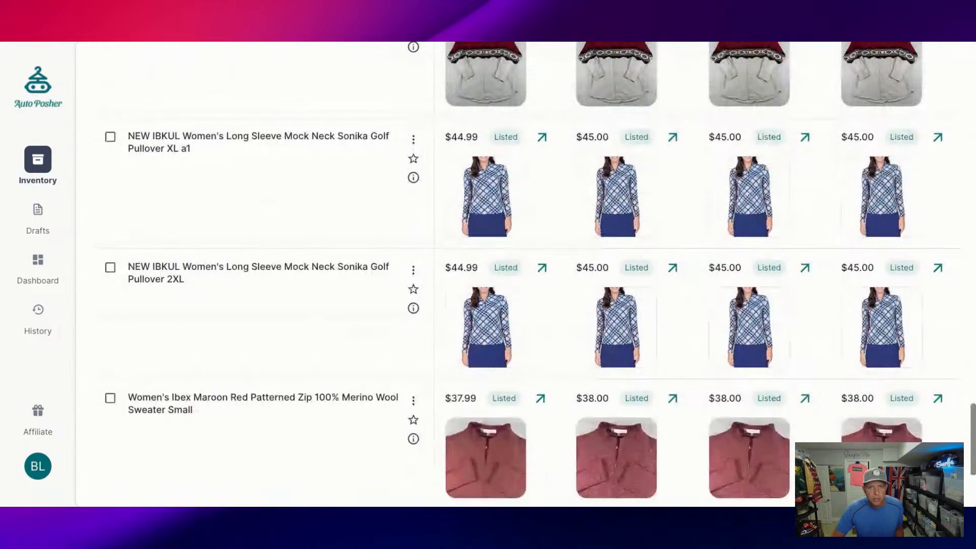
scroll(535, 285, down, 4)
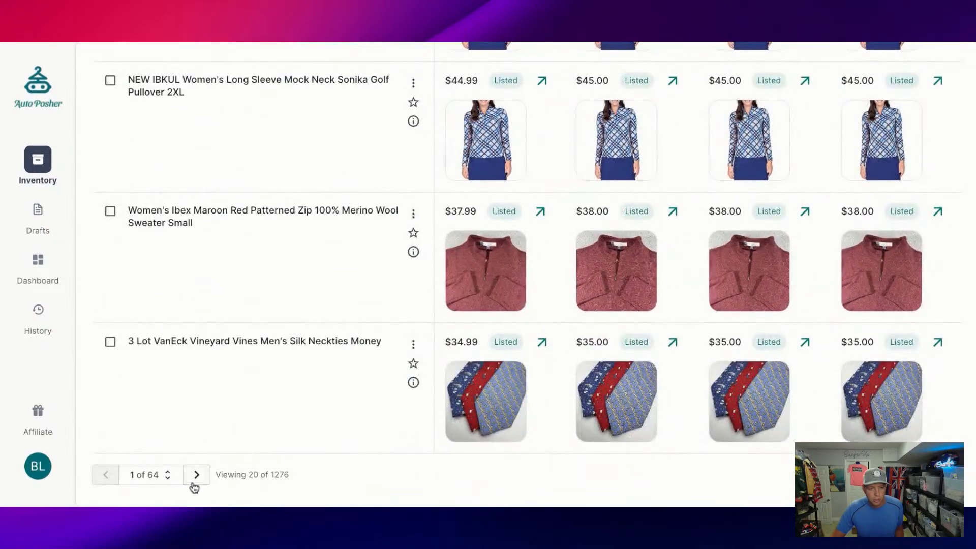
click(196, 475)
scroll(627, 336, up, 10)
scroll(627, 336, up, 10)
Examine the actions available for the Poshmark listing of the Supreme x North Face mountain pants
scroll(629, 319, down, 3)
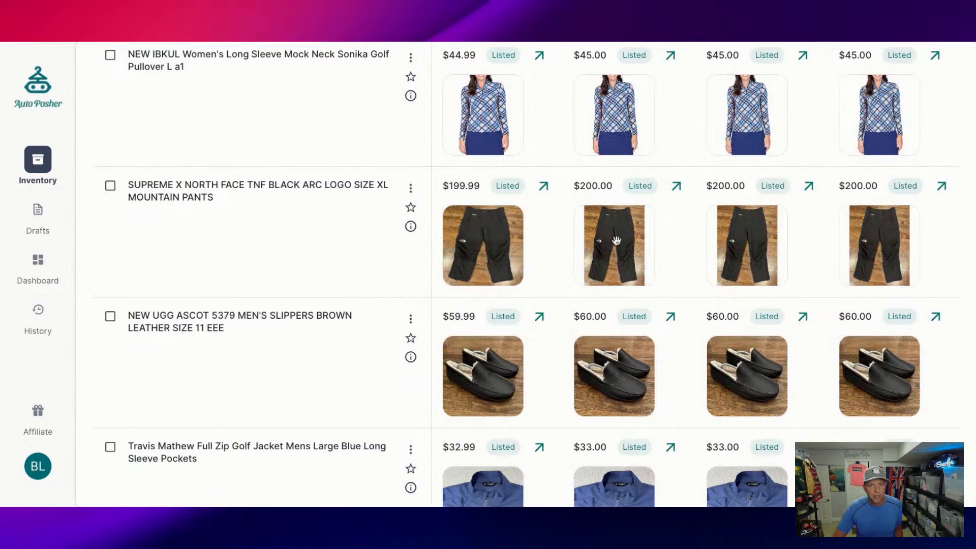
click(676, 188)
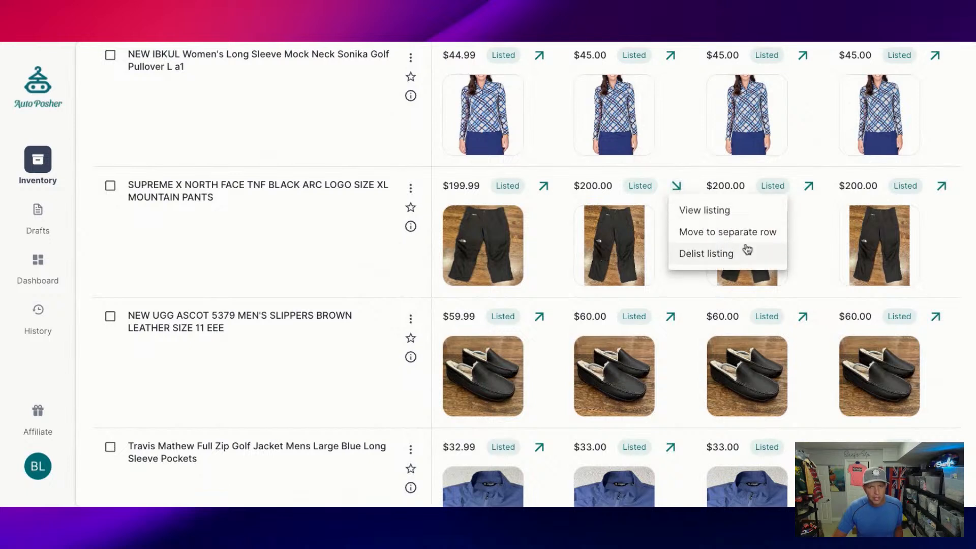
click(675, 187)
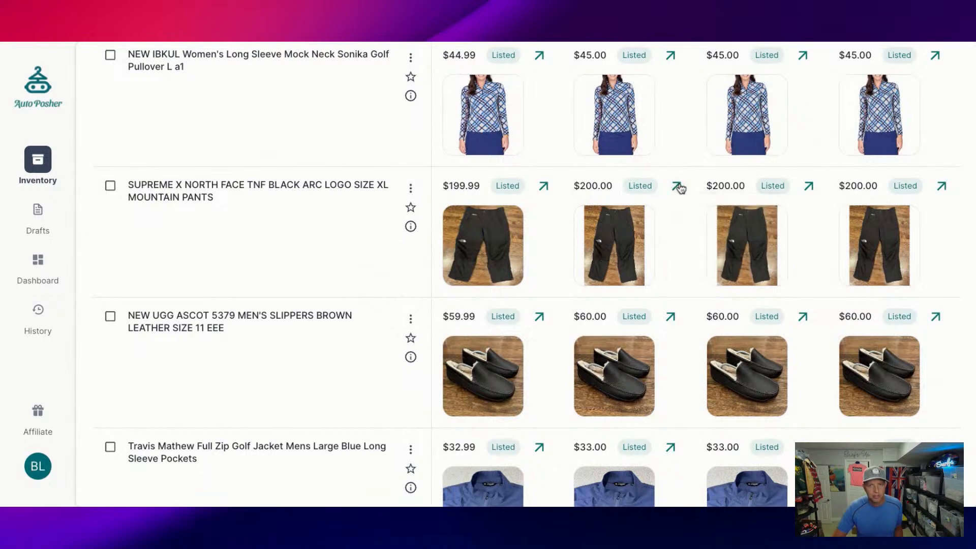
scroll(617, 241, down, 1)
scroll(618, 241, up, 1)
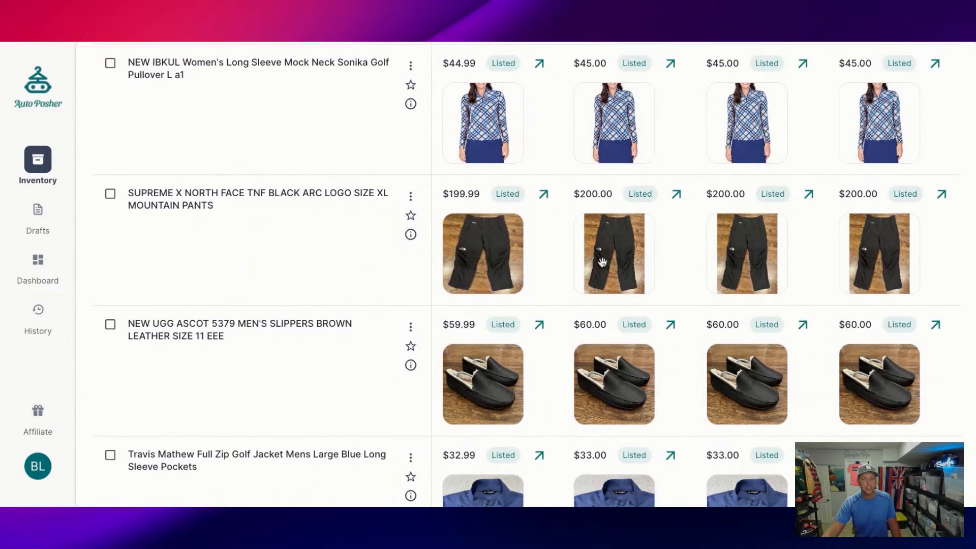
scroll(602, 262, up, 1)
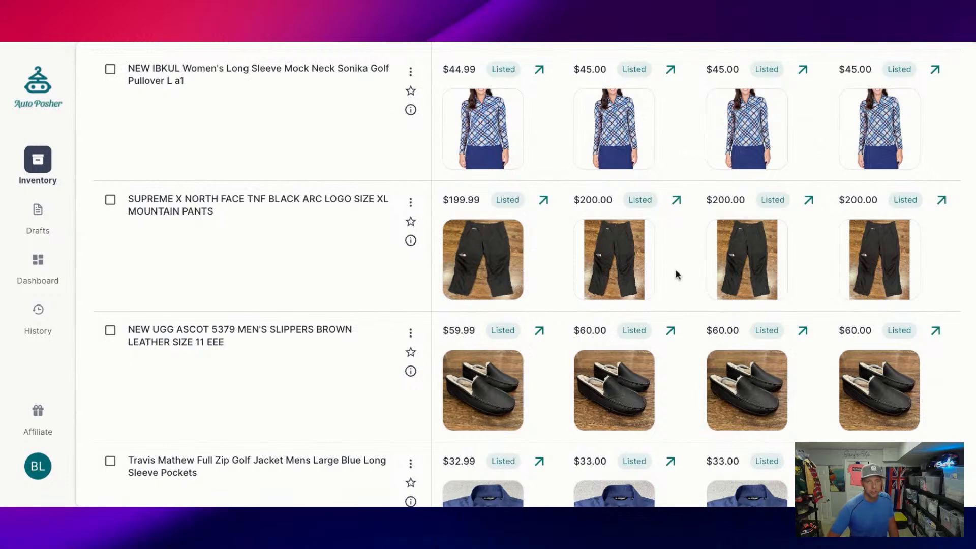
scroll(607, 277, up, 1)
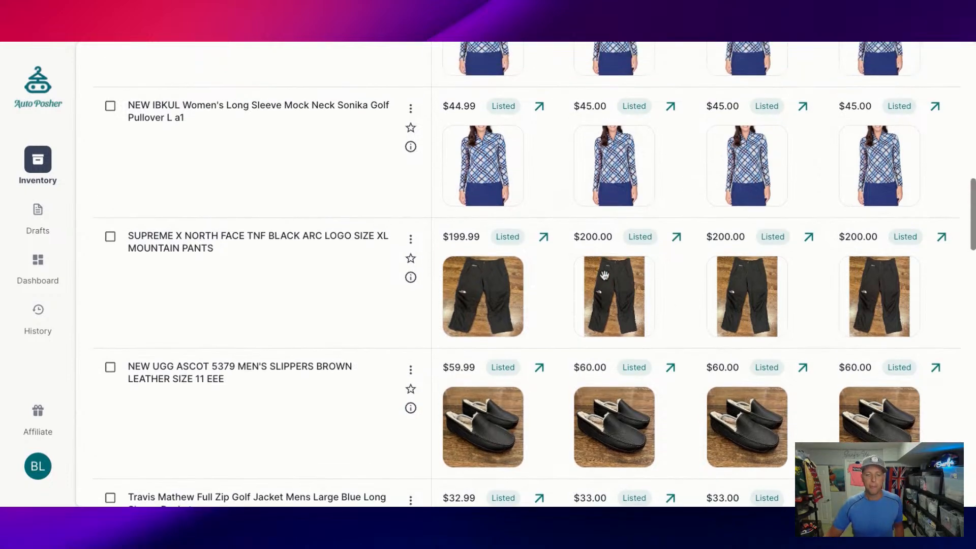
Review the crosslisted items on page 2 across all four marketplaces and return to the first inventory page
scroll(604, 275, up, 3)
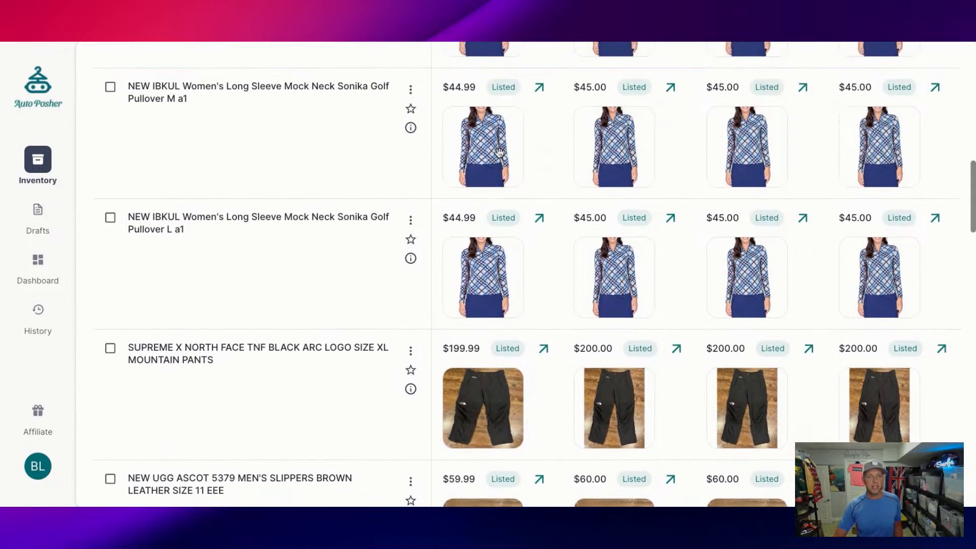
scroll(707, 370, up, 10)
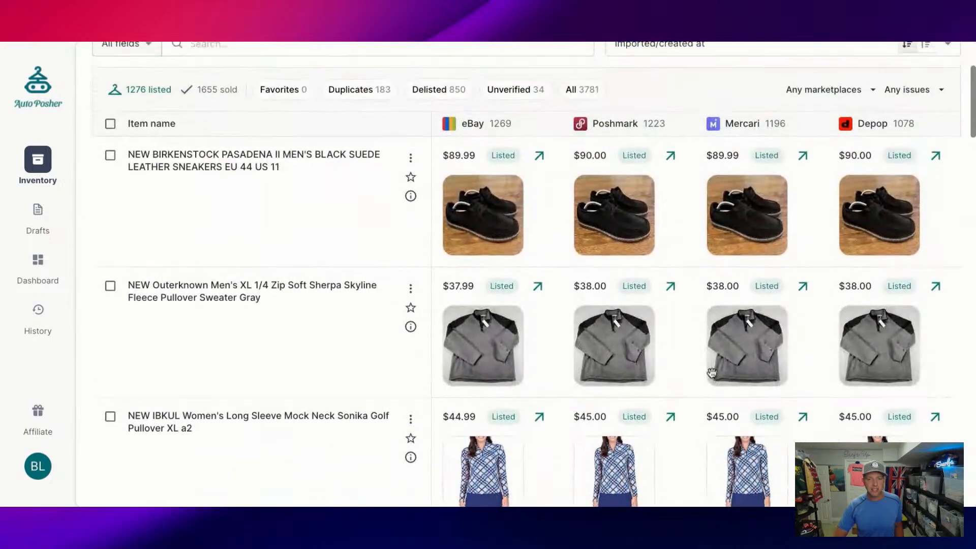
scroll(711, 372, down, 20)
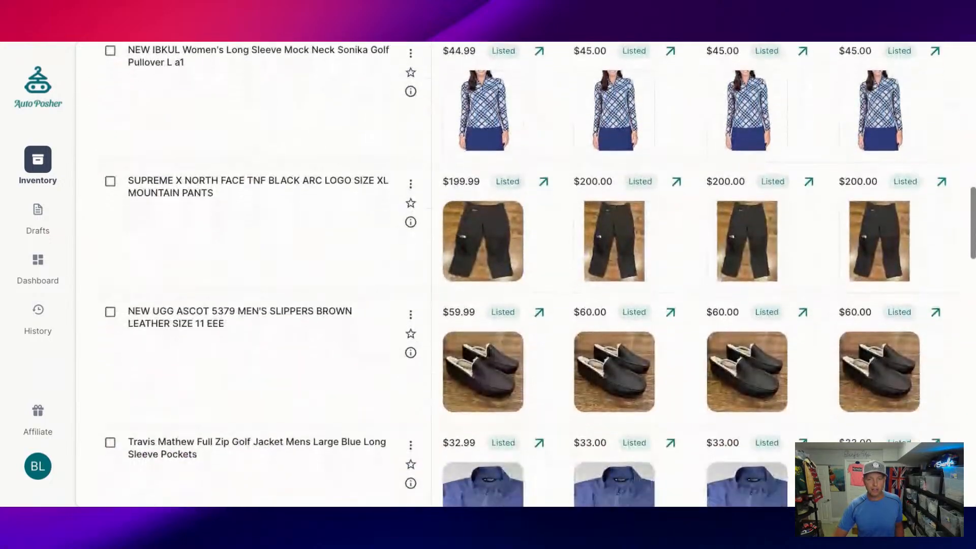
scroll(536, 275, down, 15)
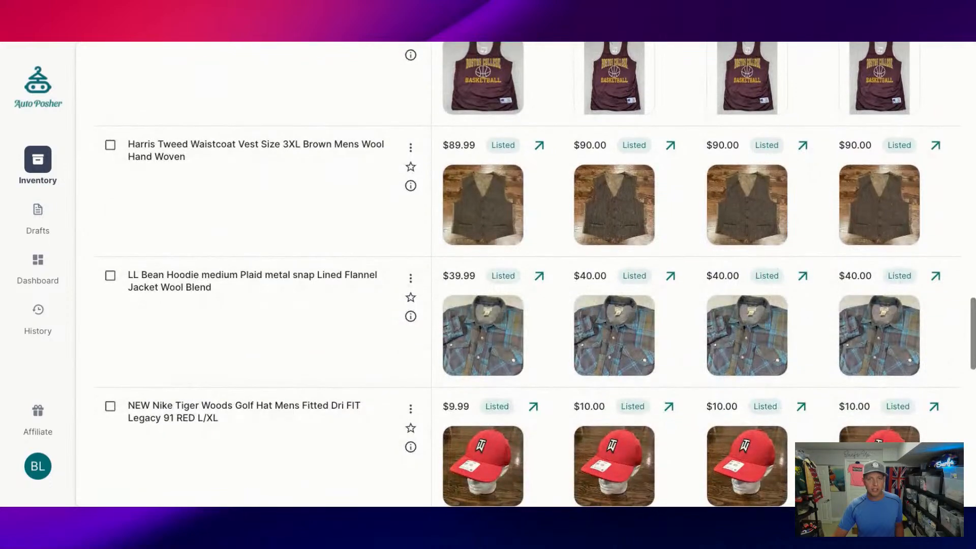
scroll(536, 274, down, 12)
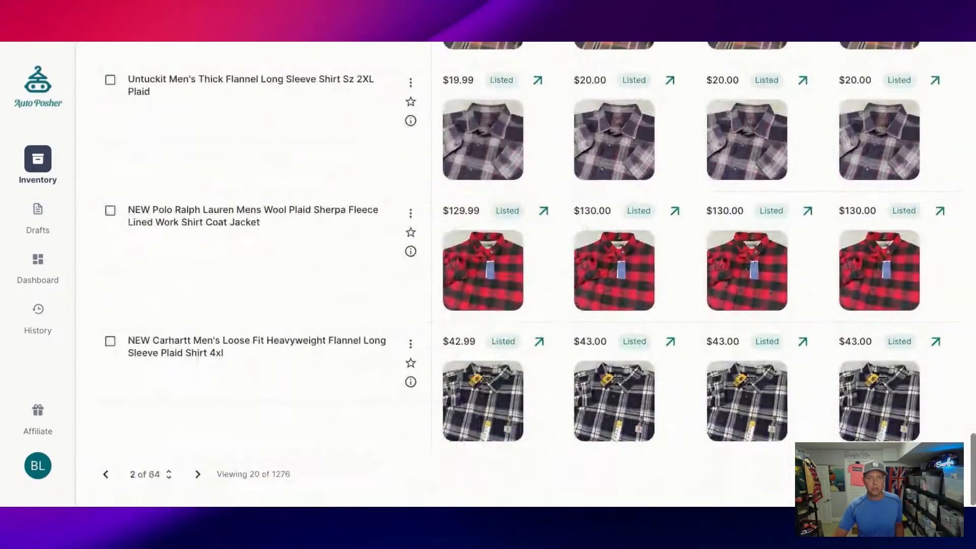
click(105, 476)
scroll(703, 383, up, 15)
scroll(703, 381, up, 20)
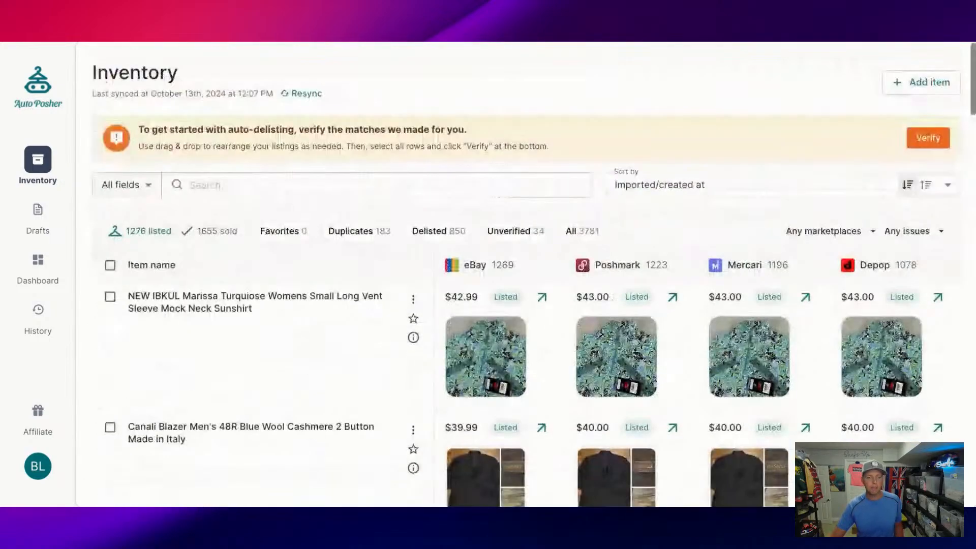